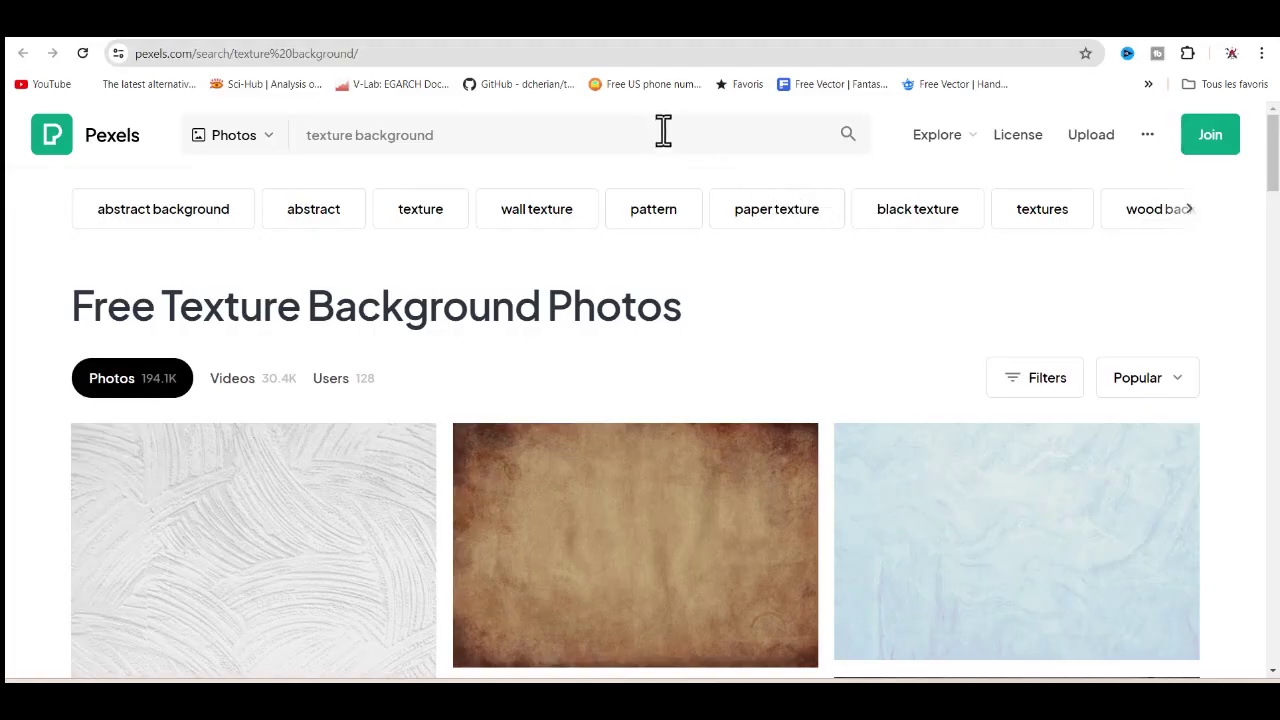
# Search Pexels for 'texture background' and open the white-and-grey marble surface photo
pyautogui.click(663, 130)
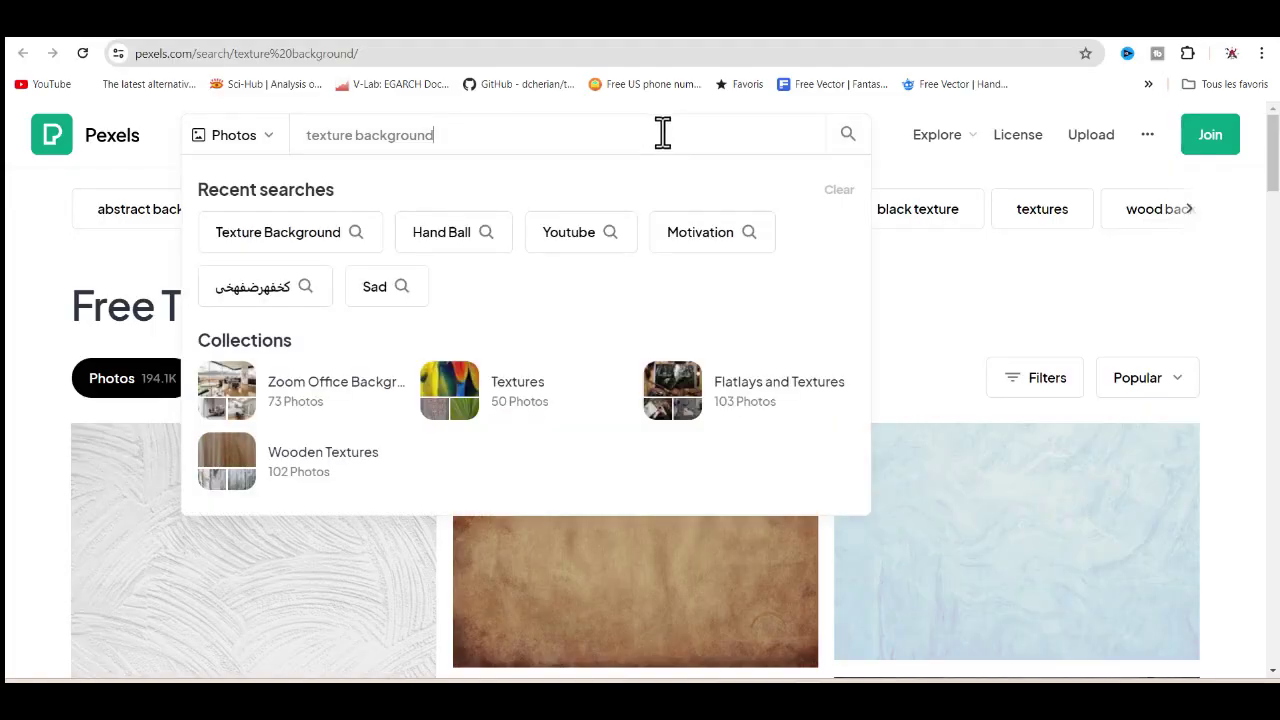
pyautogui.click(982, 307)
pyautogui.scroll(-2, 903, 509)
pyautogui.scroll(-2, 903, 505)
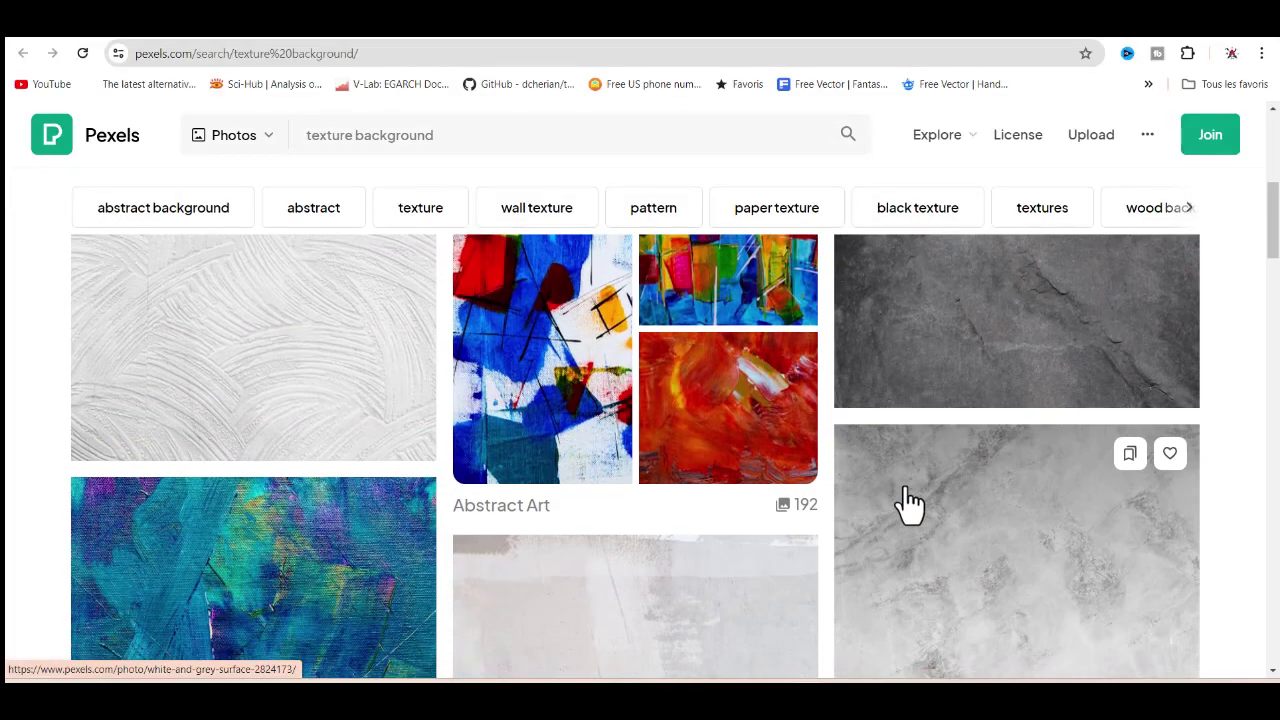
pyautogui.scroll(-2, 950, 470)
pyautogui.click(1010, 440)
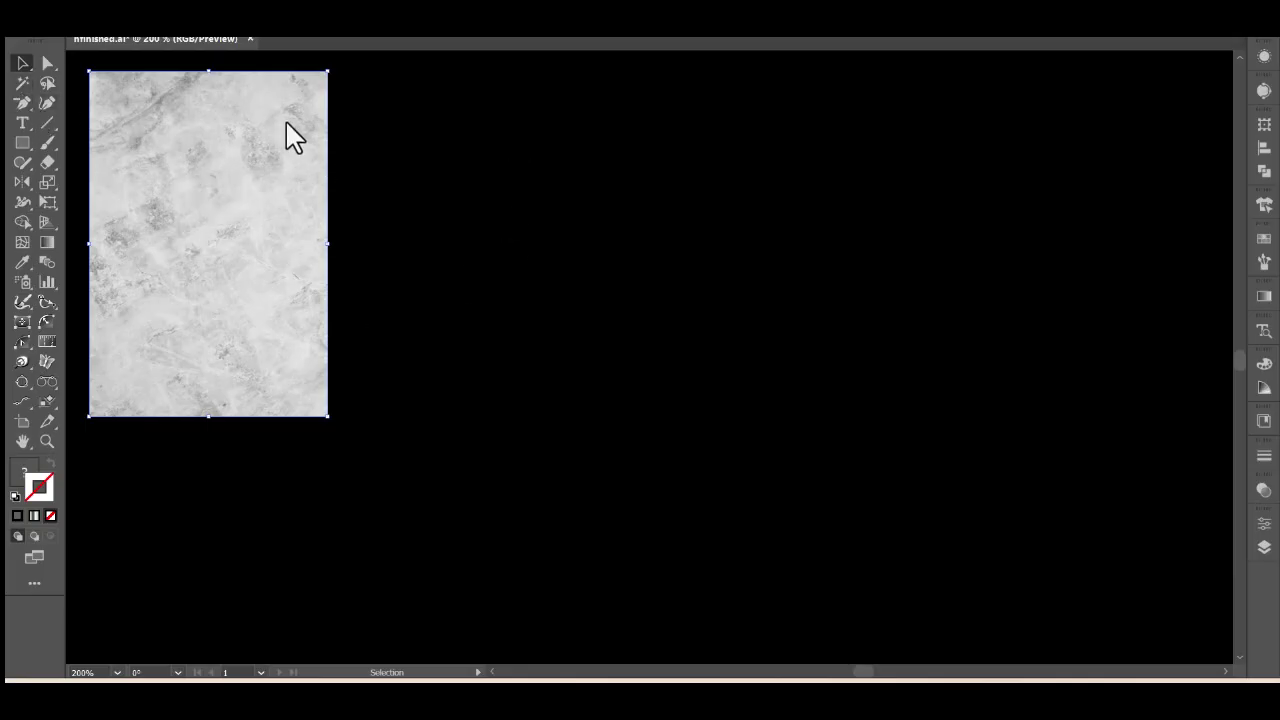
# Type UNSTOPPABLE on the canvas and give the text a white #ffffff fill
pyautogui.click(22, 122)
pyautogui.click(515, 292)
pyautogui.press('BackSpace')
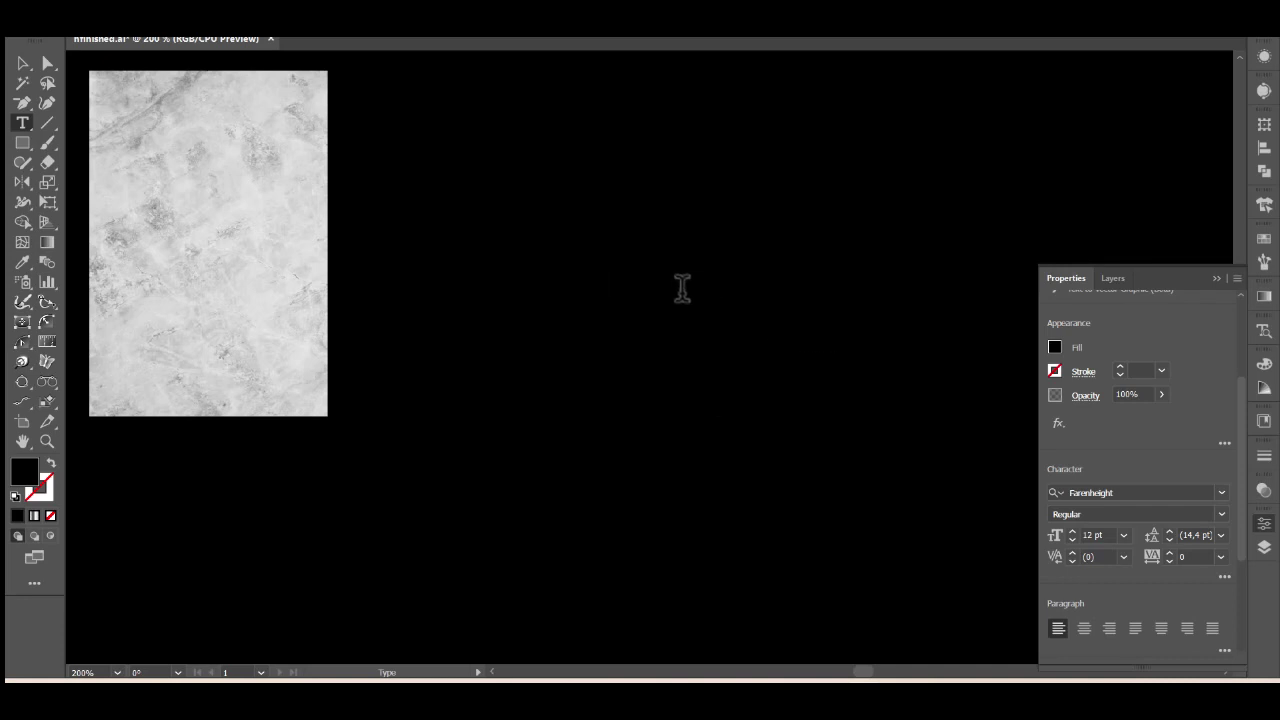
pyautogui.hotkey('ctrl', 'a')
pyautogui.doubleClick(38, 476)
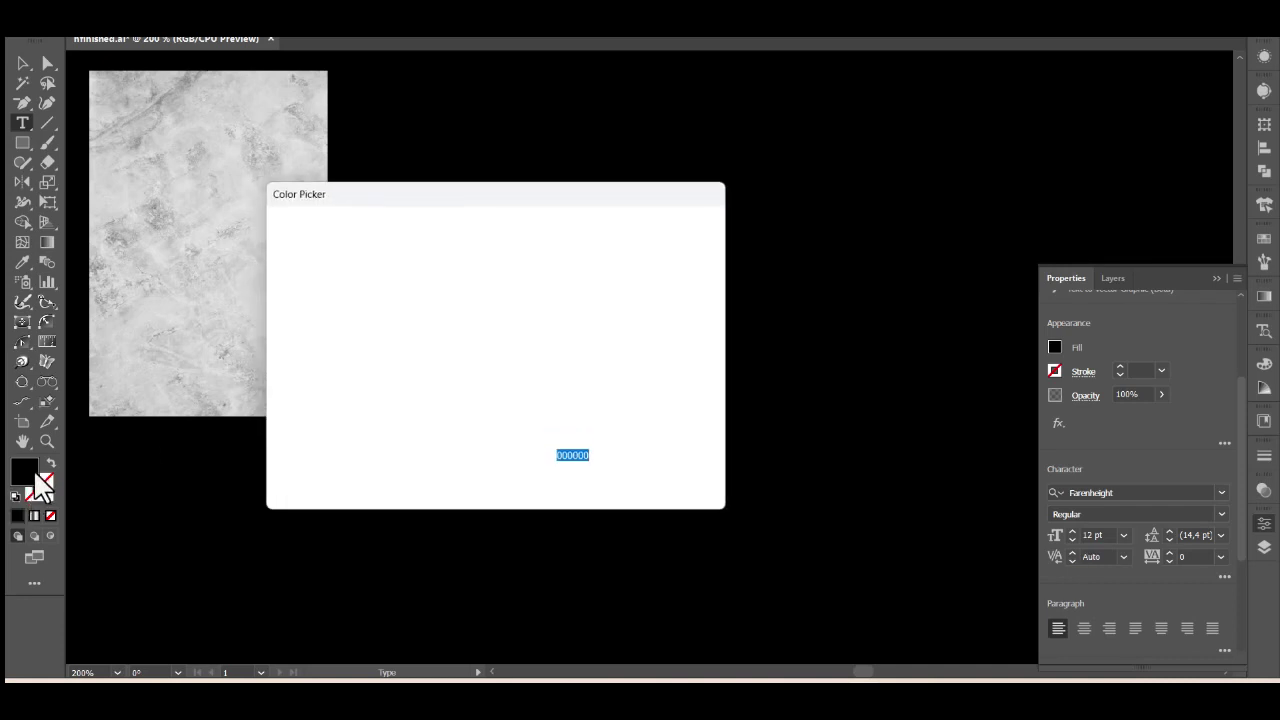
pyautogui.write('ffffff')
pyautogui.click(652, 255)
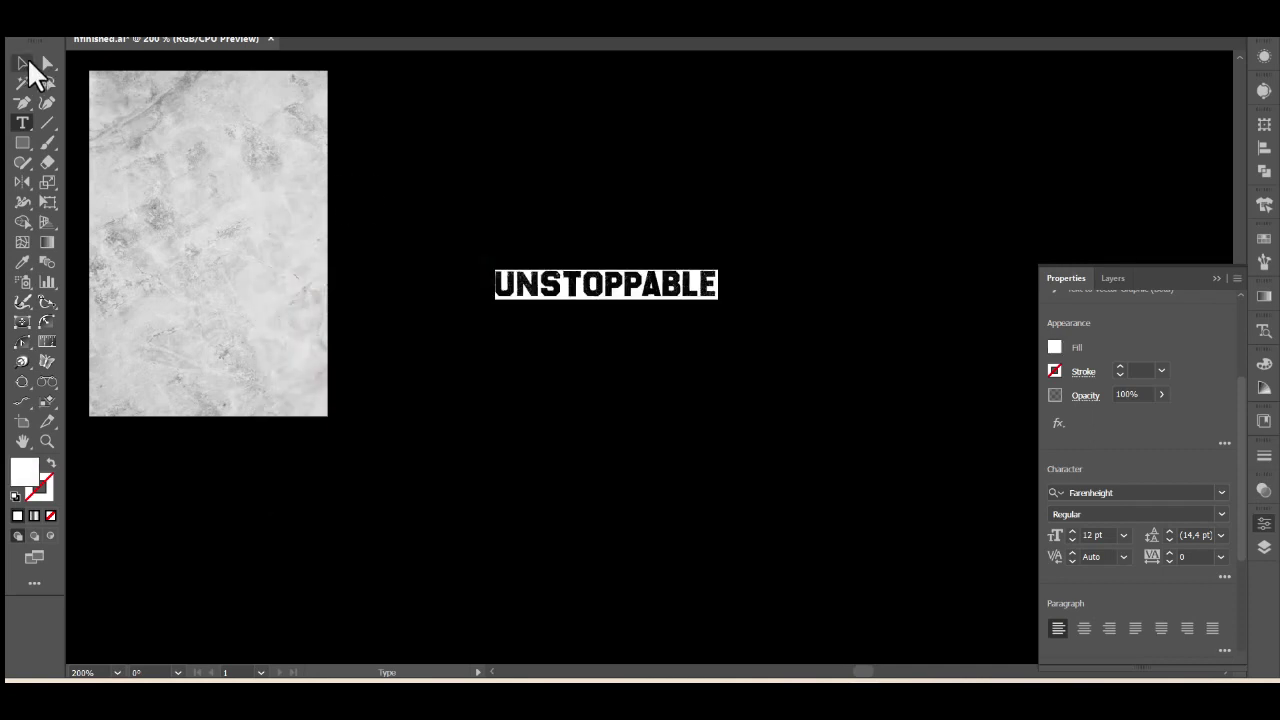
pyautogui.click(23, 60)
# Cut STO out of UNSTOPPABLE and paste it as its own text object
pyautogui.doubleClick(557, 283)
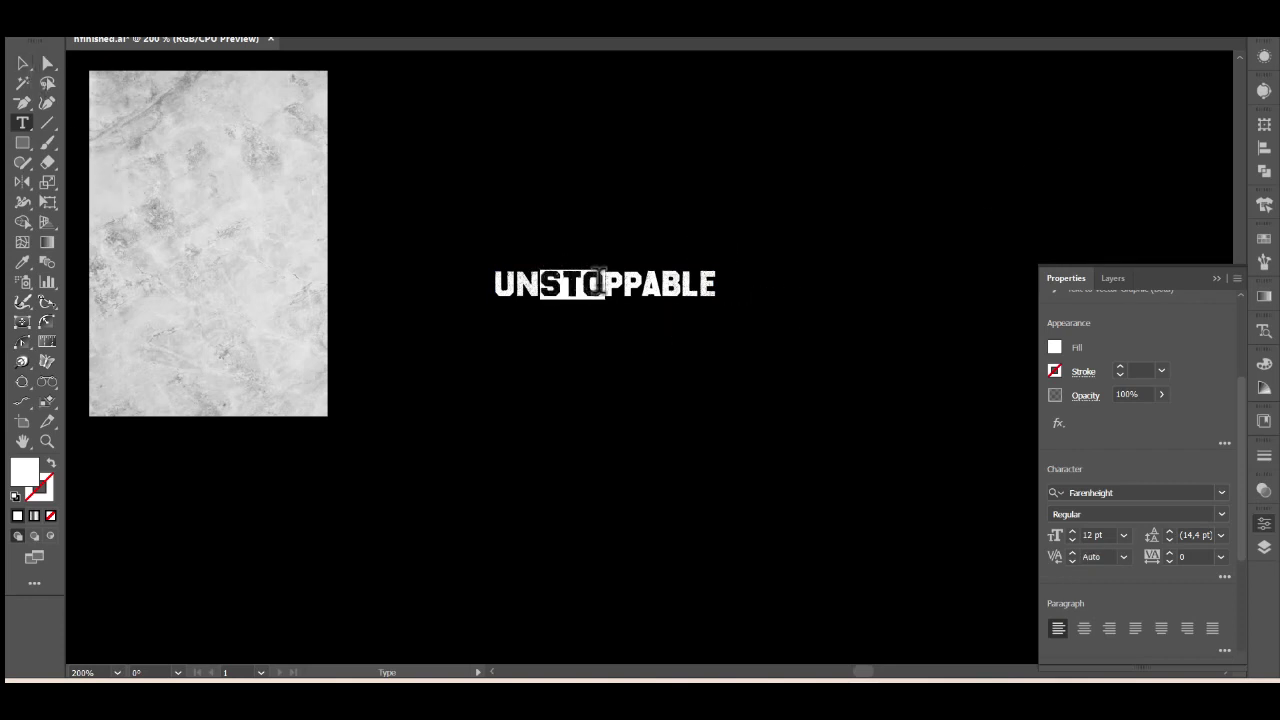
pyautogui.moveTo(588, 281); pyautogui.dragTo(538, 284)
pyautogui.hotkey('ctrl', 'c')
pyautogui.press('BackSpace')
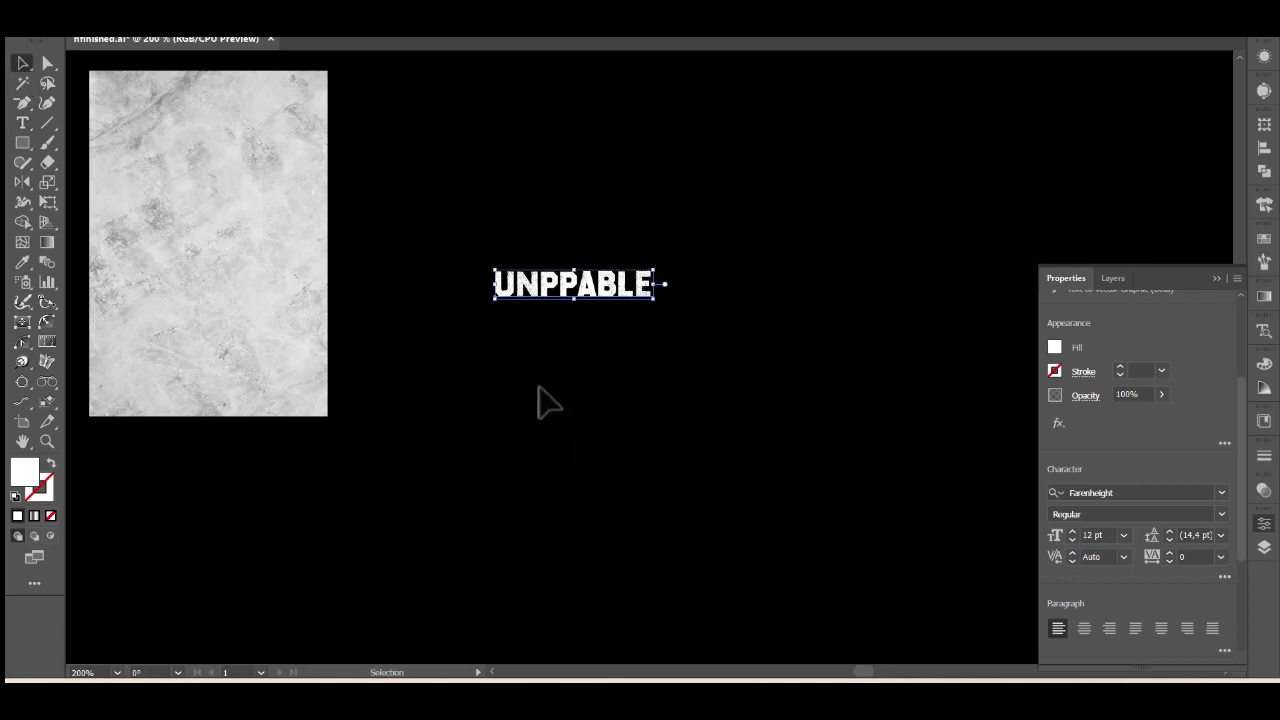
pyautogui.hotkey('ctrl', 'v')
# Cut PPA out of the remaining word and paste it as a separate text object
pyautogui.click(545, 288)
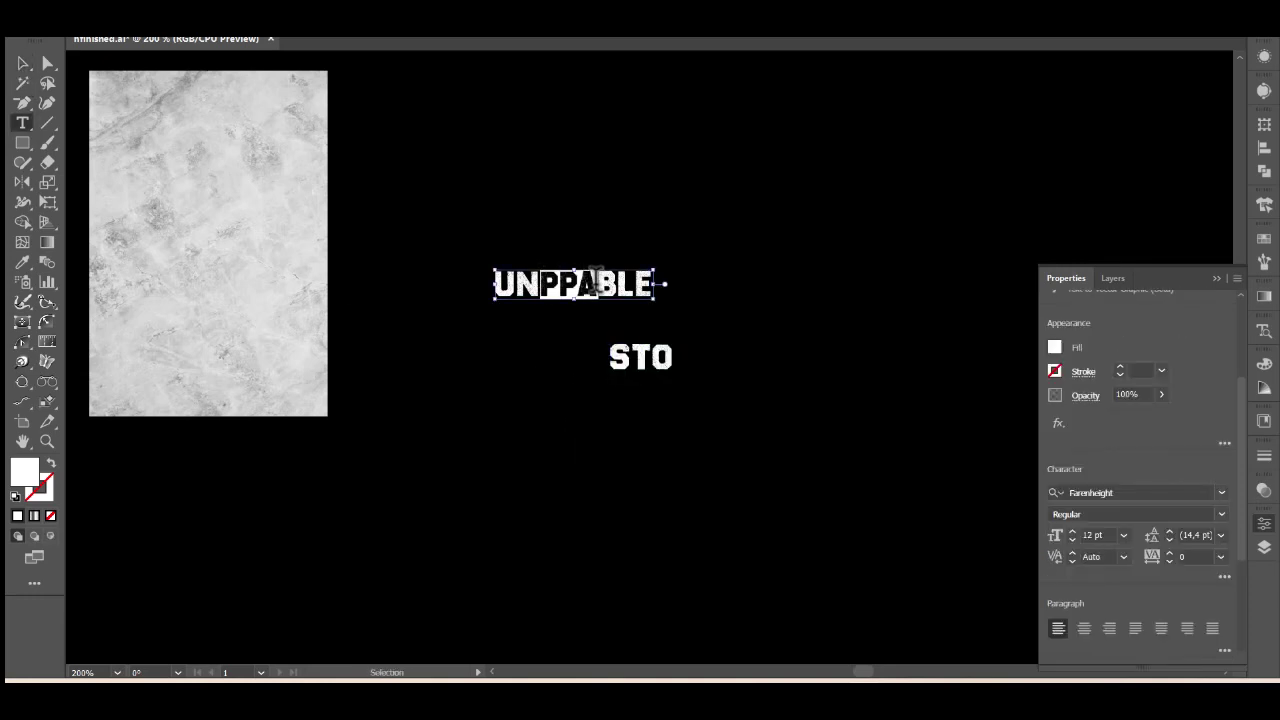
pyautogui.press('BackSpace')
pyautogui.click(22, 63)
pyautogui.click(597, 435)
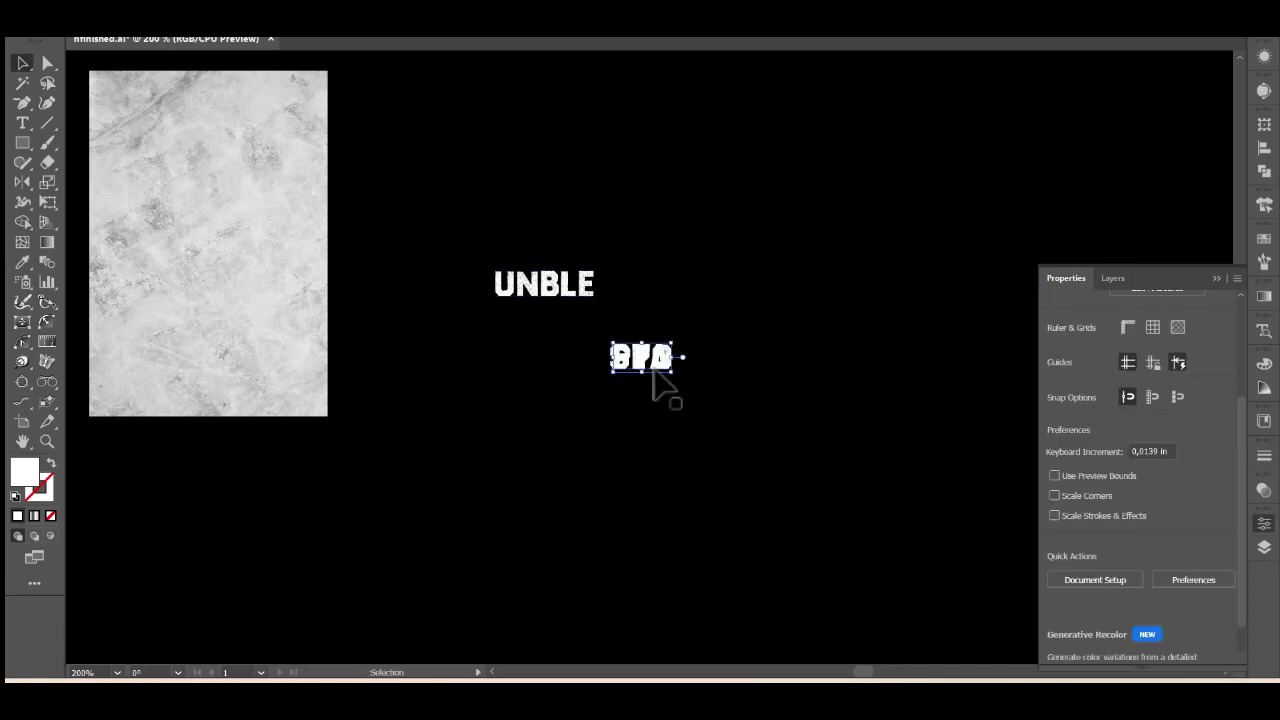
pyautogui.hotkey('ctrl', 'v')
# Cut BLE out, leaving UN, and paste BLE near the other words
pyautogui.press('t')
pyautogui.moveTo(540, 284); pyautogui.dragTo(585, 286)
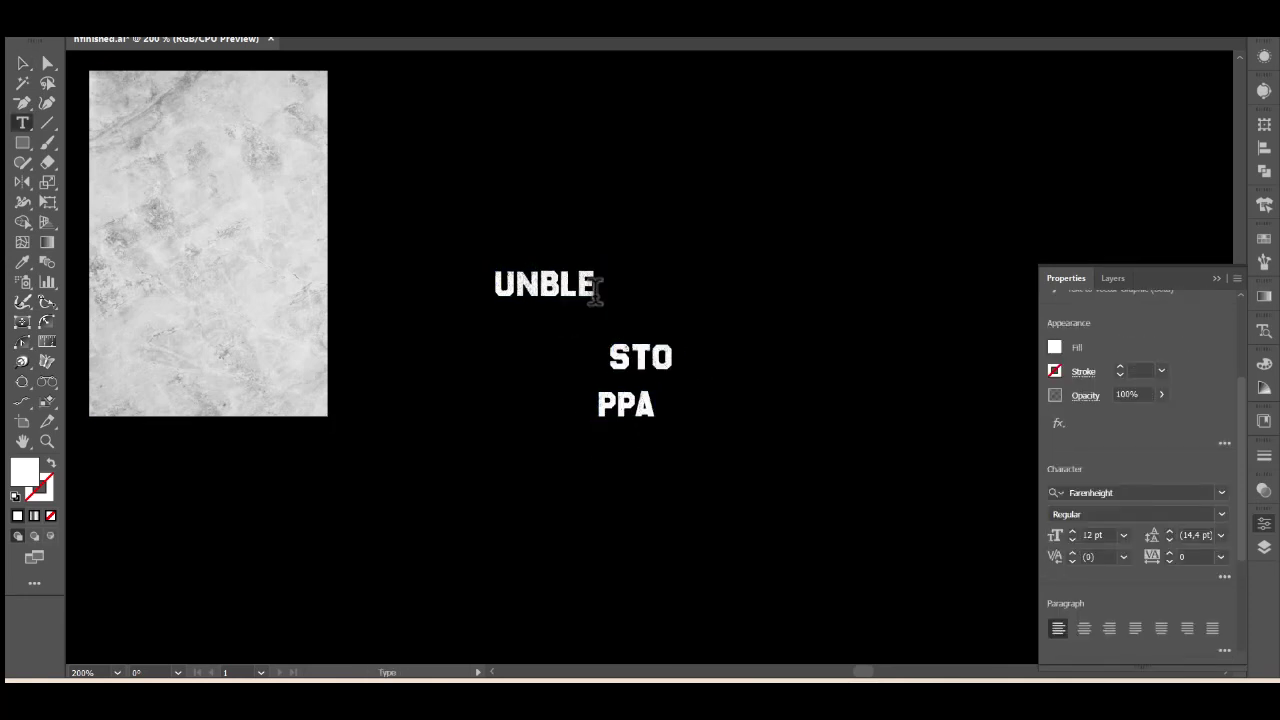
pyautogui.press('BackSpace')
pyautogui.hotkey('ctrl', 'v')
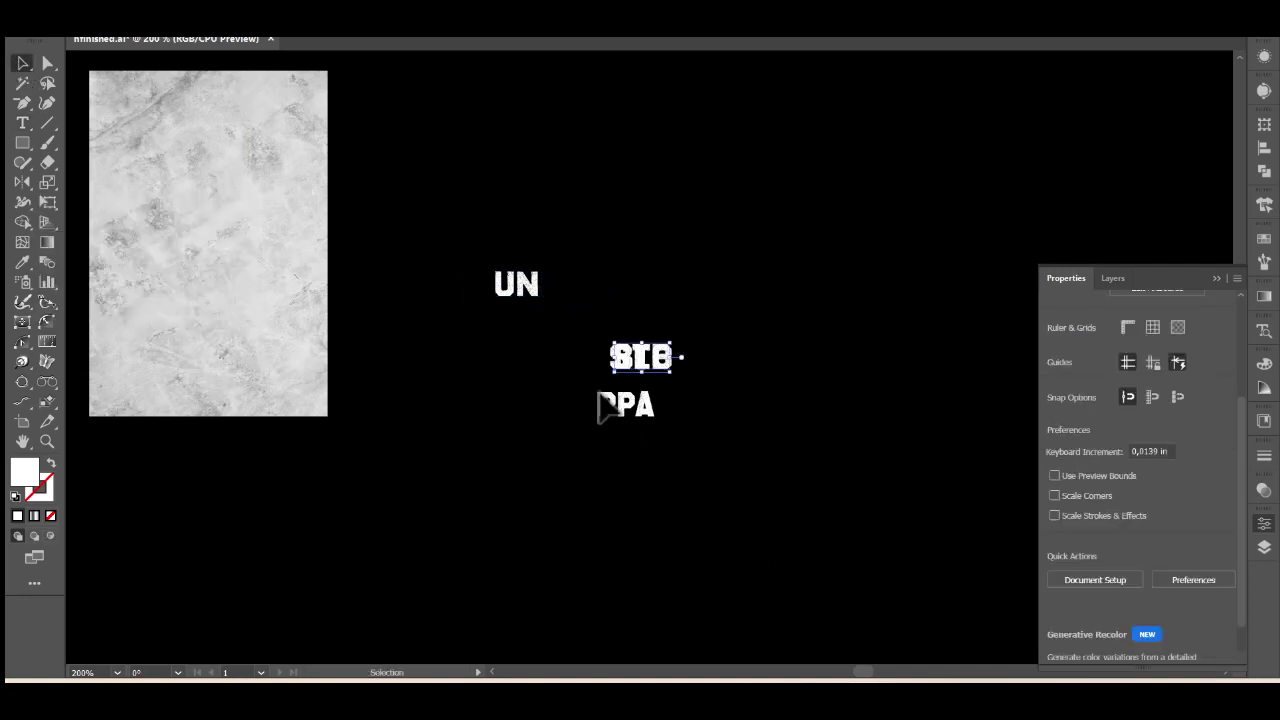
pyautogui.moveTo(648, 357); pyautogui.dragTo(655, 384)
# Stack STO, PPA and BLE under UN, scaling PPA up to the column width
pyautogui.moveTo(516, 290)
pyautogui.mouseDown()
pyautogui.moveTo(580, 280)
pyautogui.moveTo(664, 216)
pyautogui.mouseUp()
pyautogui.moveTo(666, 354)
pyautogui.mouseDown()
pyautogui.moveTo(627, 316)
pyautogui.moveTo(667, 292)
pyautogui.moveTo(612, 350)
pyautogui.moveTo(668, 345)
pyautogui.mouseUp()
pyautogui.moveTo(652, 404)
pyautogui.mouseDown()
pyautogui.moveTo(620, 402)
pyautogui.moveTo(658, 425)
pyautogui.mouseUp()
pyautogui.moveTo(618, 358)
pyautogui.mouseDown()
pyautogui.moveTo(625, 465)
pyautogui.moveTo(666, 346)
pyautogui.mouseUp()
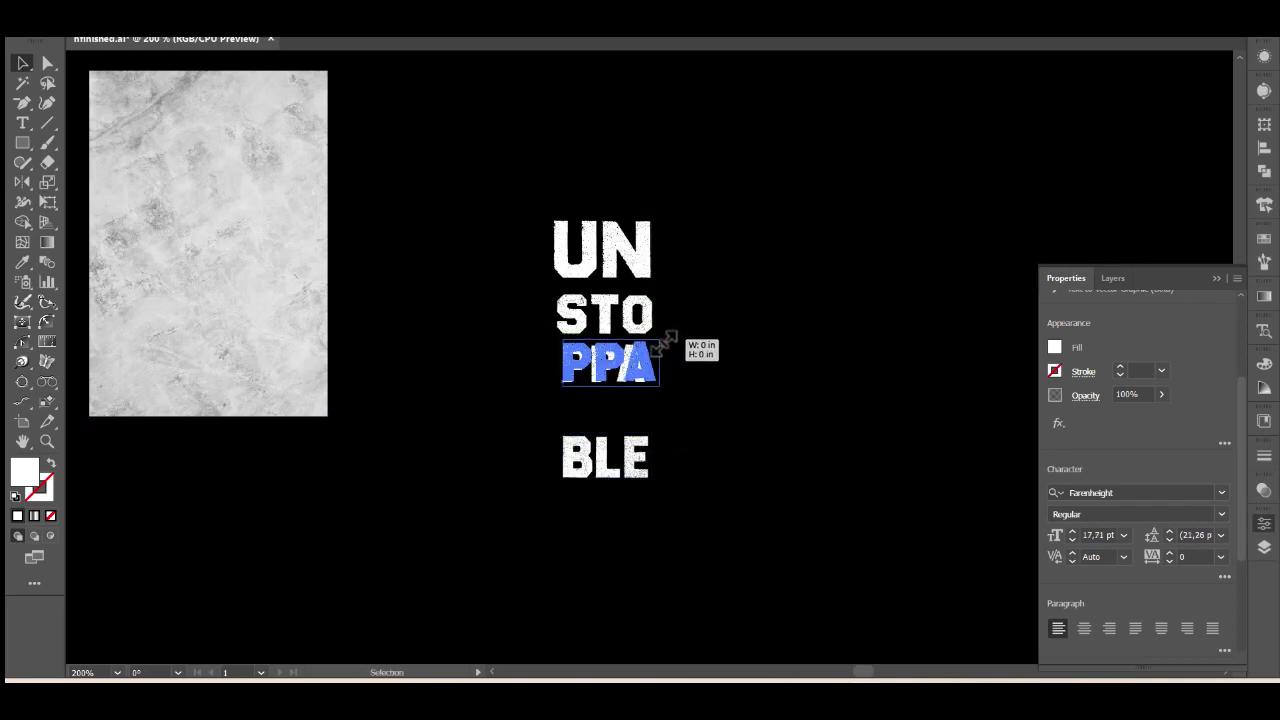
pyautogui.moveTo(651, 451); pyautogui.dragTo(645, 425)
# Enlarge UN slightly to match the others and marquee-select all four words
pyautogui.click(600, 250)
pyautogui.moveTo(651, 278); pyautogui.dragTo(661, 288)
pyautogui.click(500, 214)
pyautogui.moveTo(532, 196); pyautogui.dragTo(800, 480)
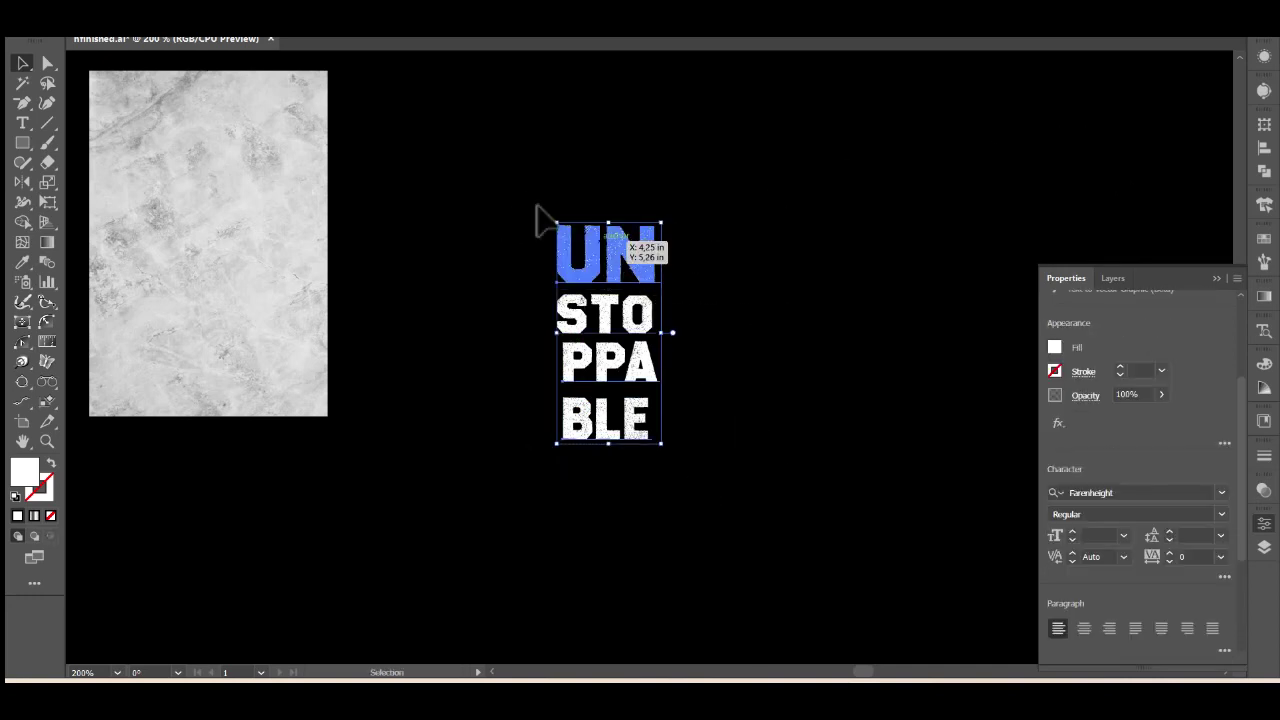
pyautogui.moveTo(512, 176); pyautogui.dragTo(694, 418)
# Convert the four words to outlines and ungroup the UN letters
pyautogui.rightClick(632, 405)
pyautogui.click(718, 428)
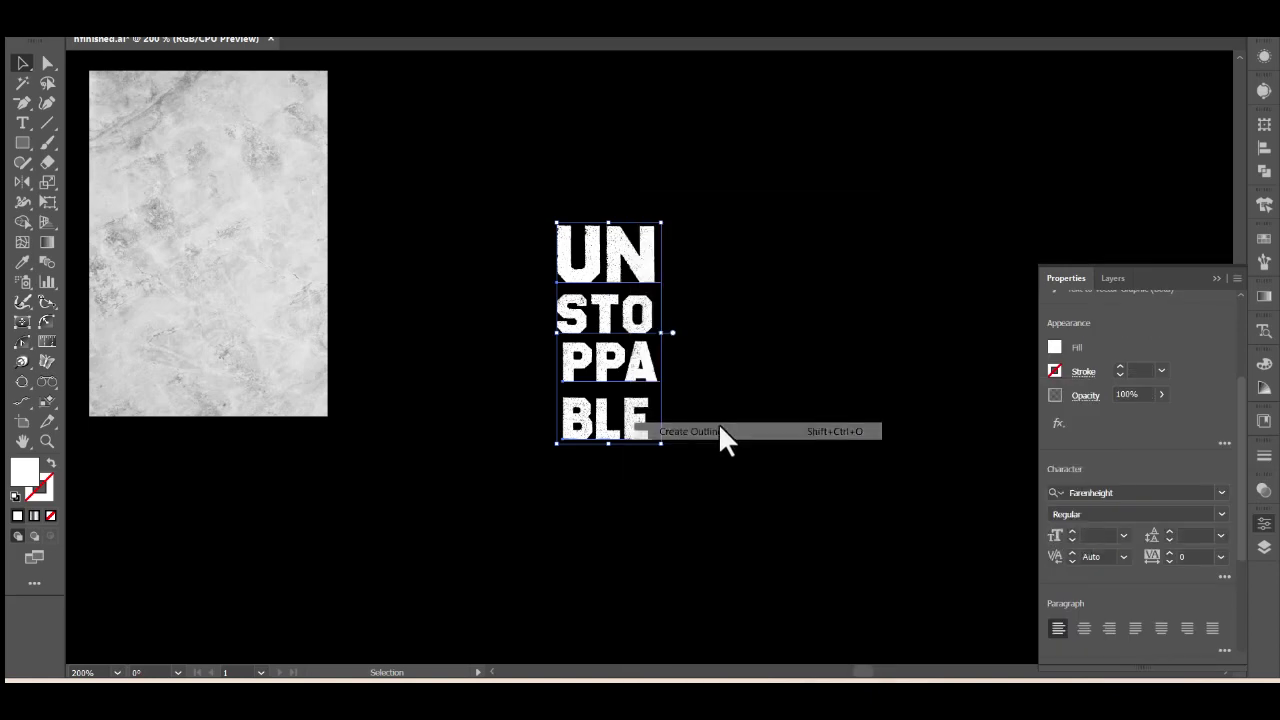
pyautogui.hotkey('ctrl', 'h')
pyautogui.click(645, 255)
pyautogui.rightClick(634, 257)
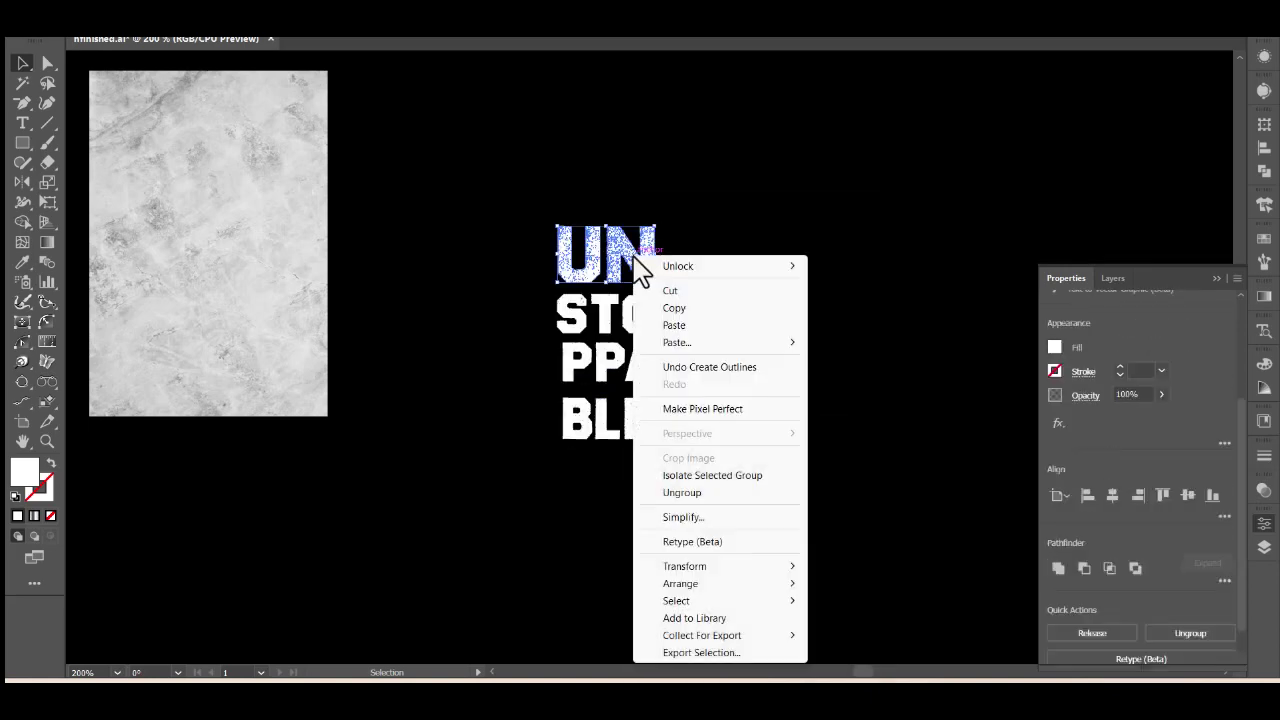
pyautogui.click(706, 491)
# Apply default fill and stroke to the N, then remove its stroke
pyautogui.rightClick(585, 290)
pyautogui.click(674, 515)
pyautogui.click(748, 437)
pyautogui.click(645, 262)
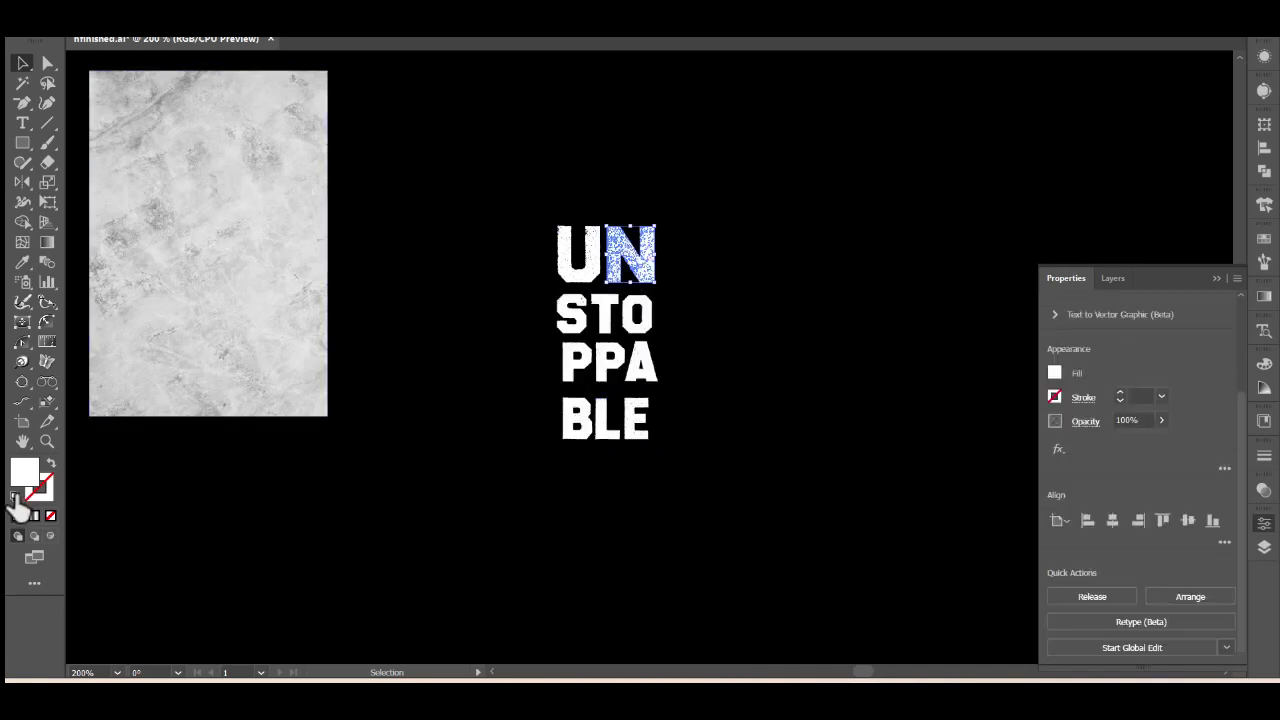
pyautogui.click(15, 496)
pyautogui.click(480, 340)
pyautogui.click(652, 255)
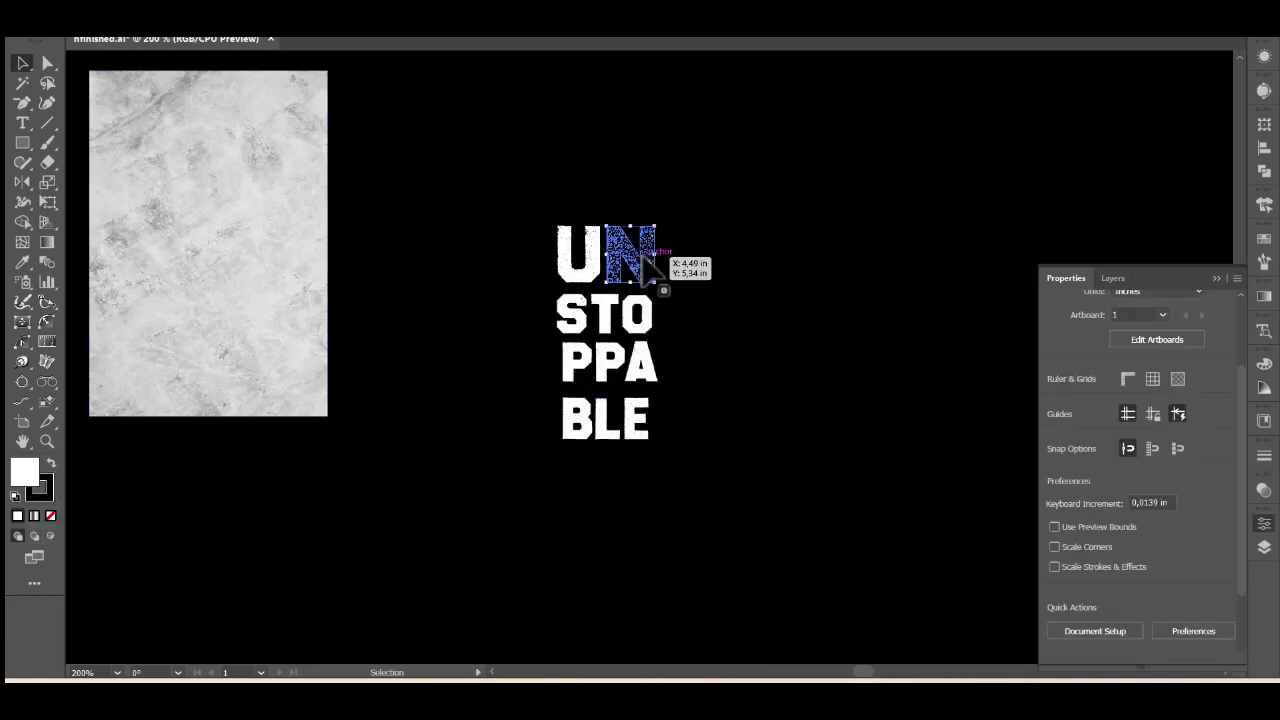
# Try a black stroke on the UN letters, then undo it
pyautogui.press('/')
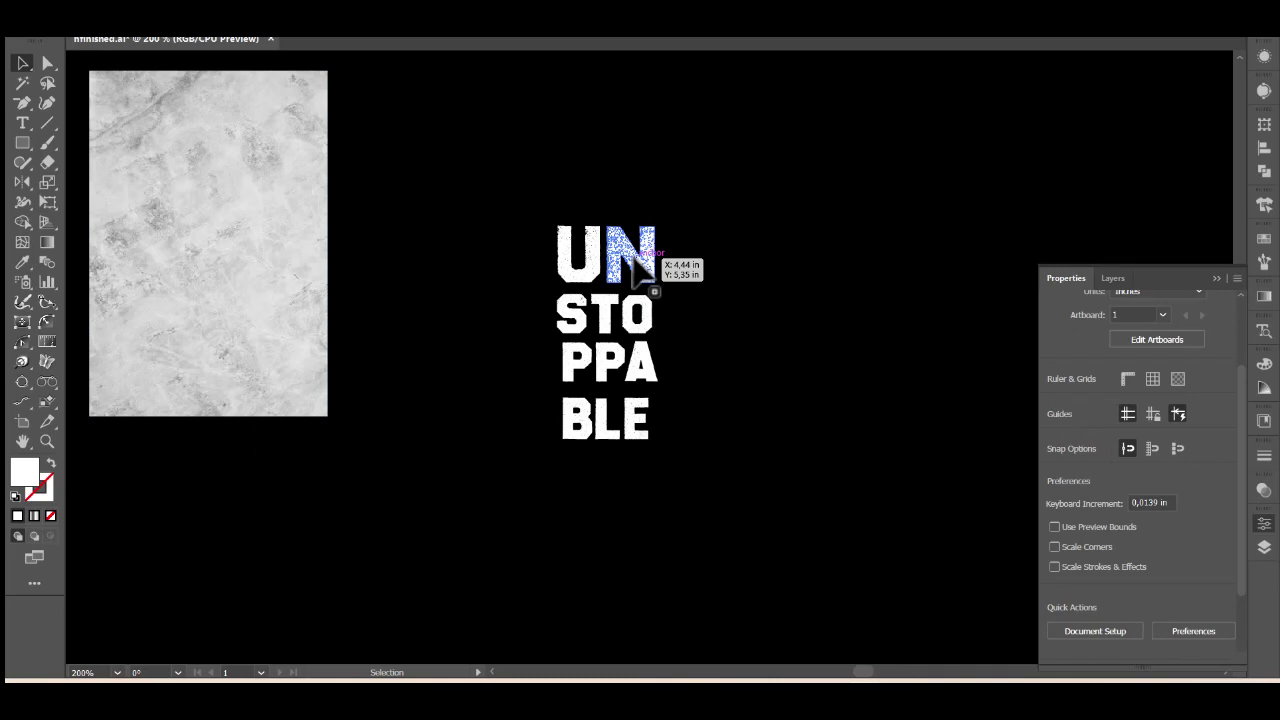
pyautogui.press('a')
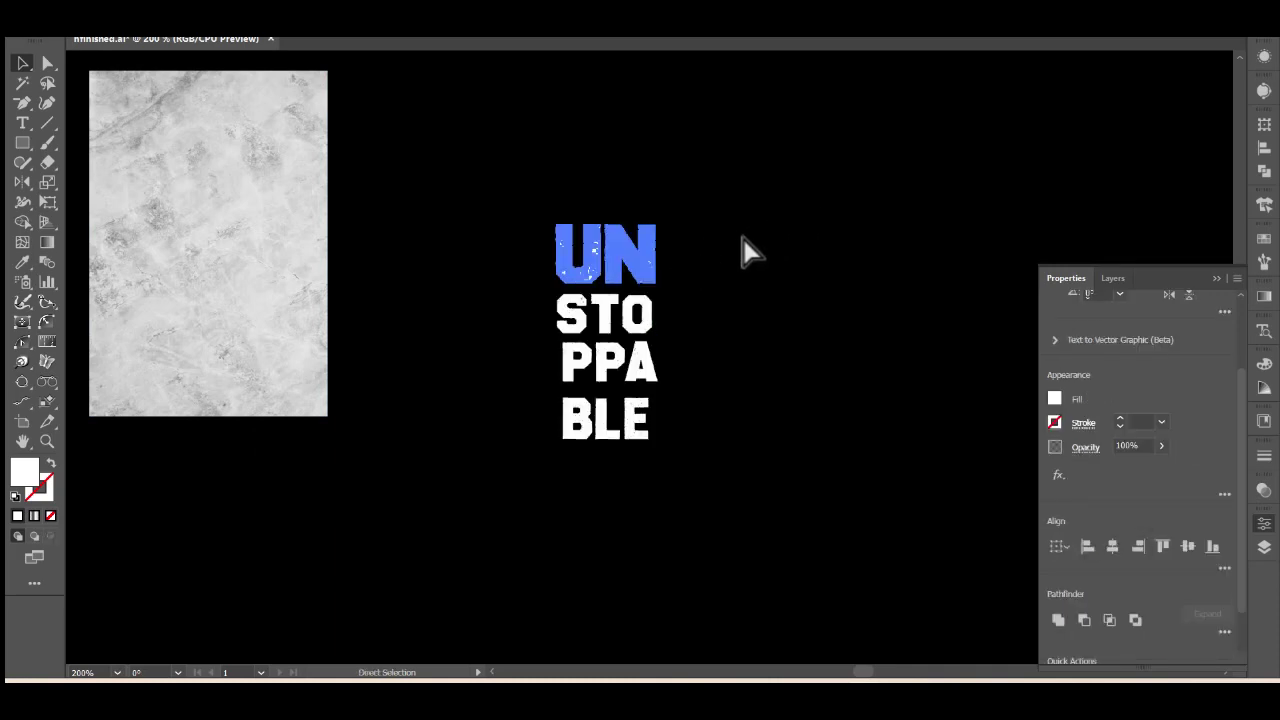
pyautogui.click(745, 250)
pyautogui.press('v')
pyautogui.click(657, 263)
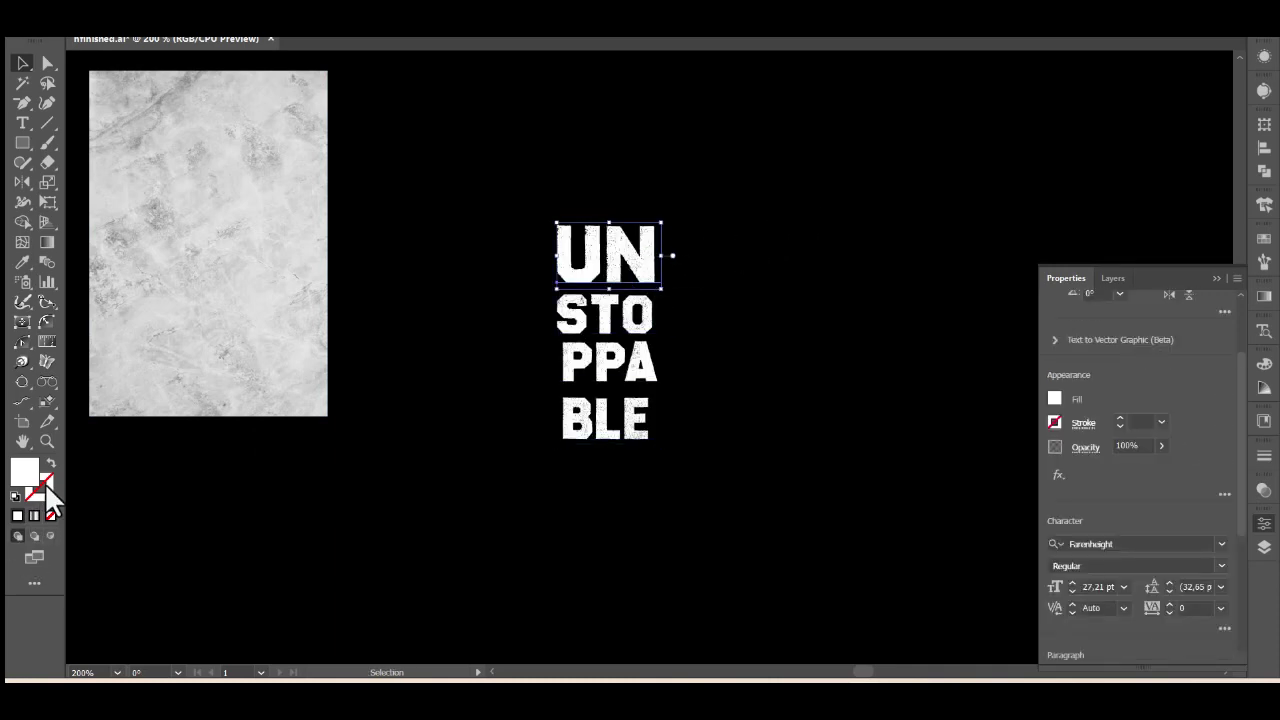
pyautogui.click(49, 481)
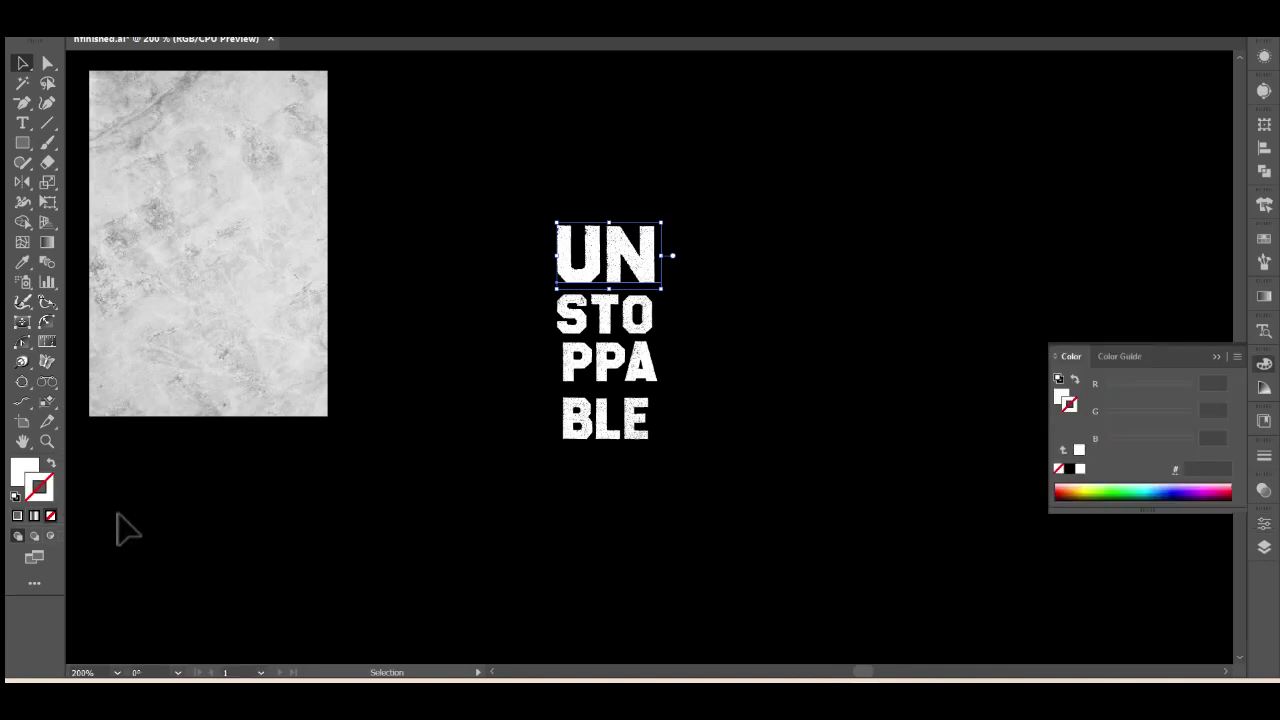
pyautogui.click(1069, 470)
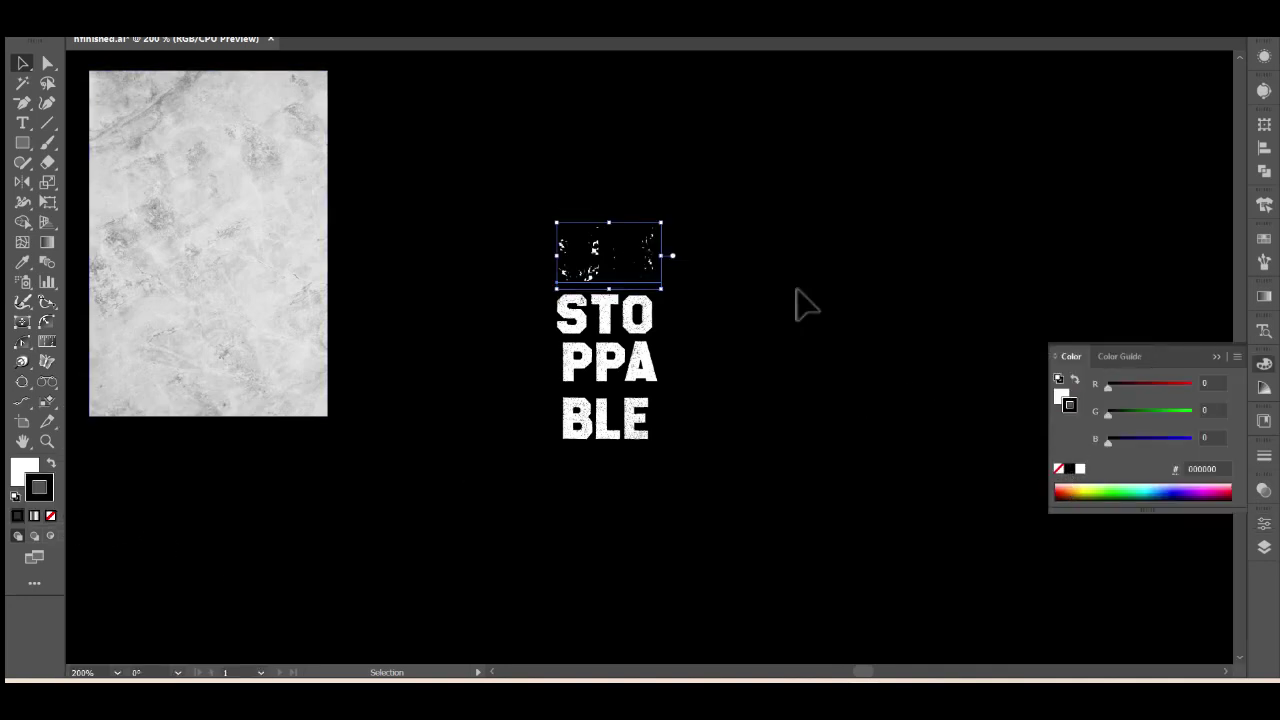
pyautogui.hotkey('ctrl', 'z')
pyautogui.press('v')
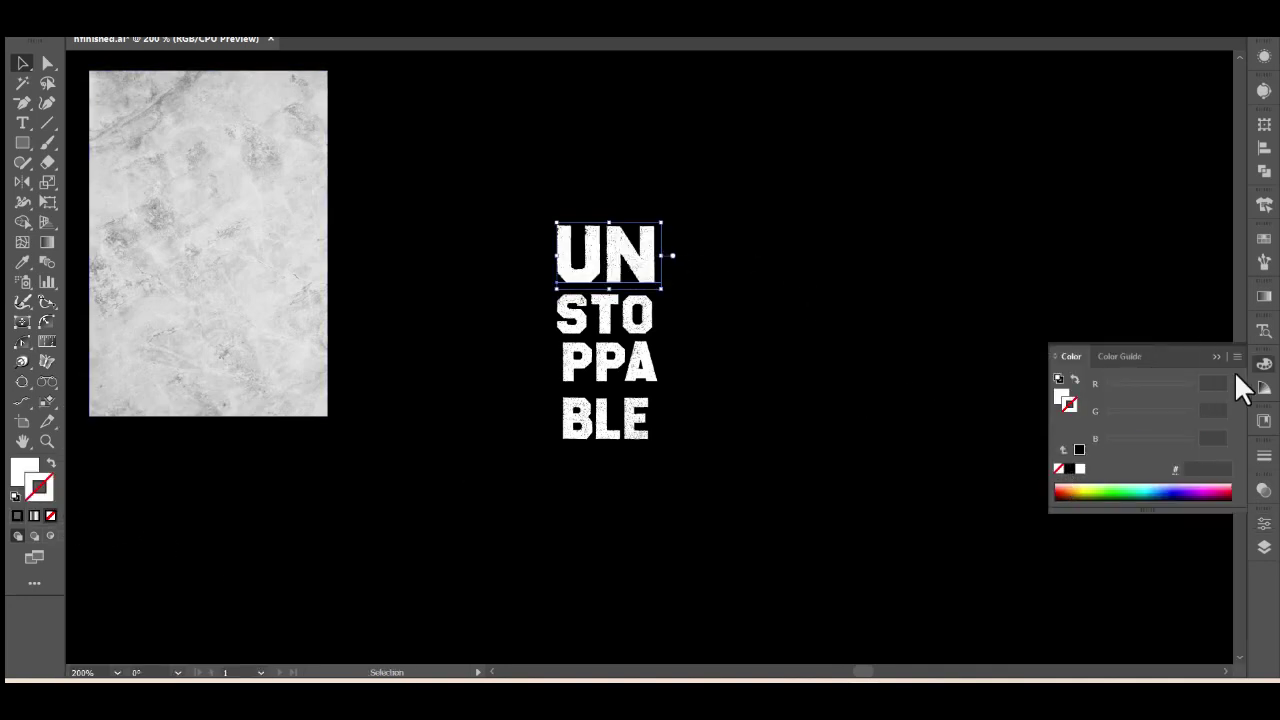
pyautogui.click(1264, 364)
# Select the stacked lettering and move the marble texture beneath it
pyautogui.click(626, 243)
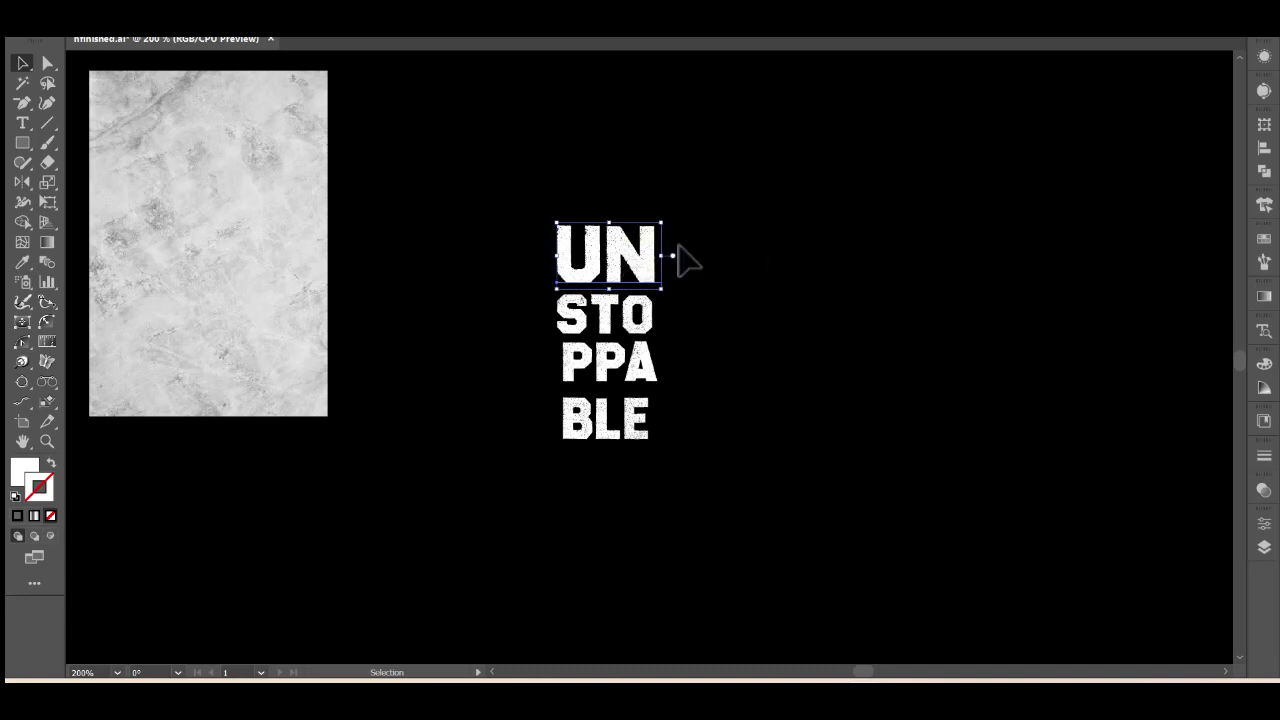
pyautogui.moveTo(590, 146); pyautogui.dragTo(686, 423)
pyautogui.rightClick(705, 410)
pyautogui.press('Escape')
pyautogui.click(641, 277)
pyautogui.rightClick(640, 260)
pyautogui.press('Escape')
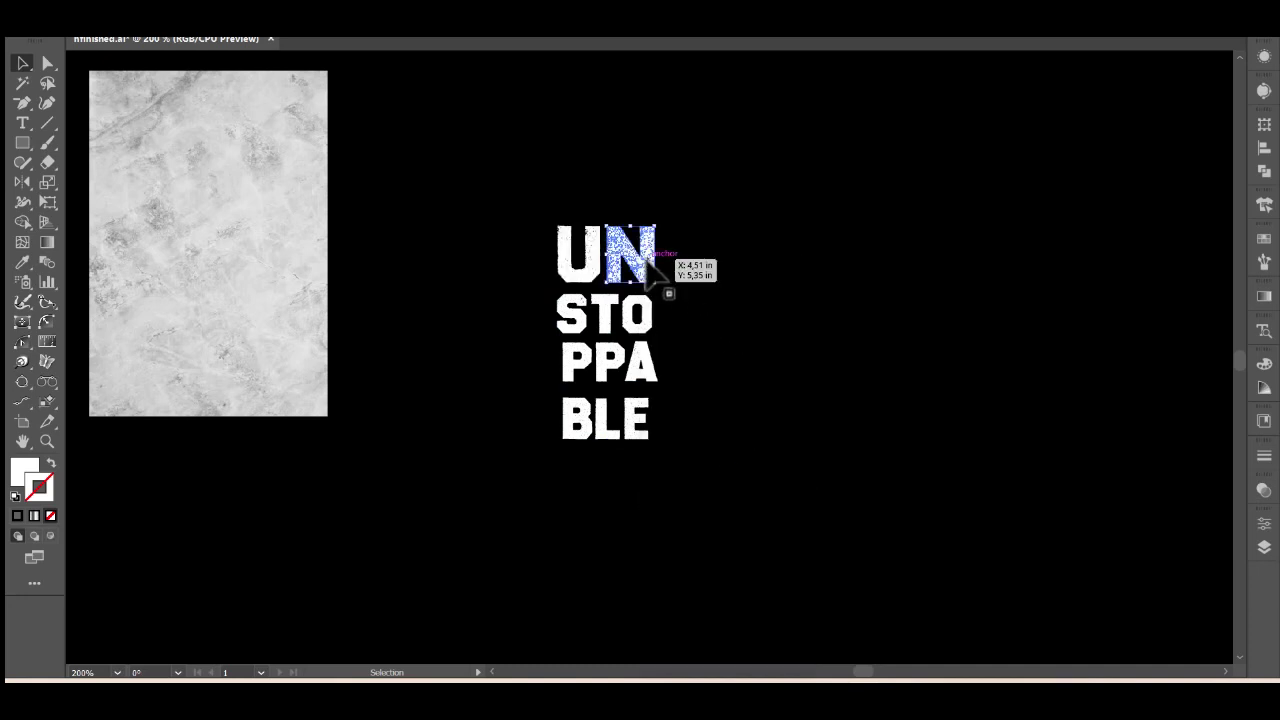
pyautogui.moveTo(500, 177); pyautogui.dragTo(728, 478)
pyautogui.moveTo(272, 295); pyautogui.dragTo(676, 401)
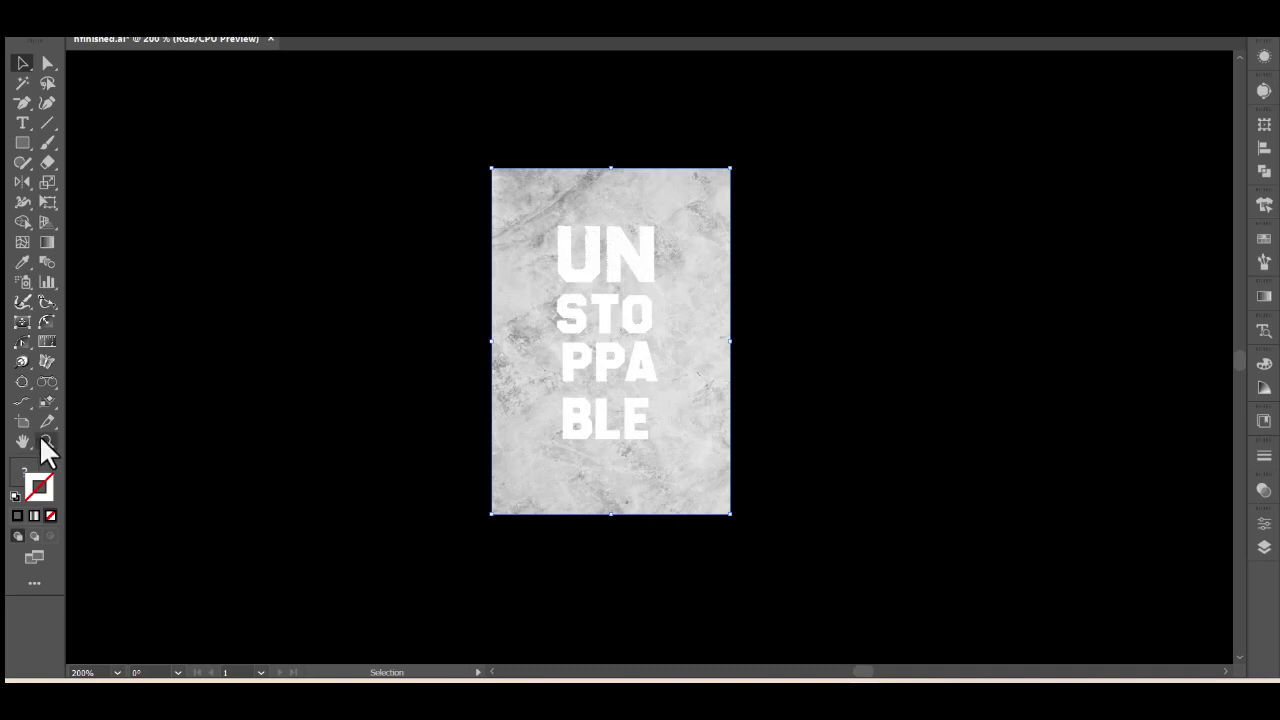
# Zoom in on the lettering and select the letter N with stroke active
pyautogui.click(45, 443)
pyautogui.click(608, 334)
pyautogui.click(664, 336)
pyautogui.click(24, 64)
pyautogui.click(677, 226)
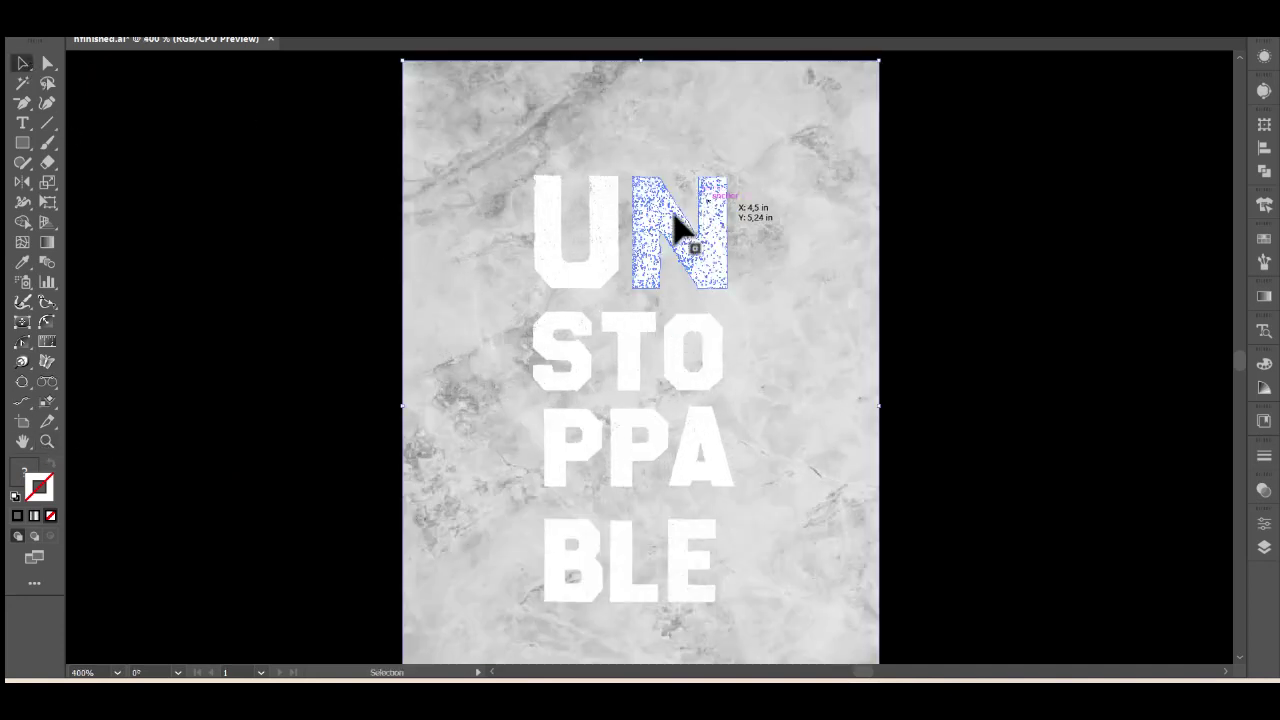
pyautogui.click(40, 490)
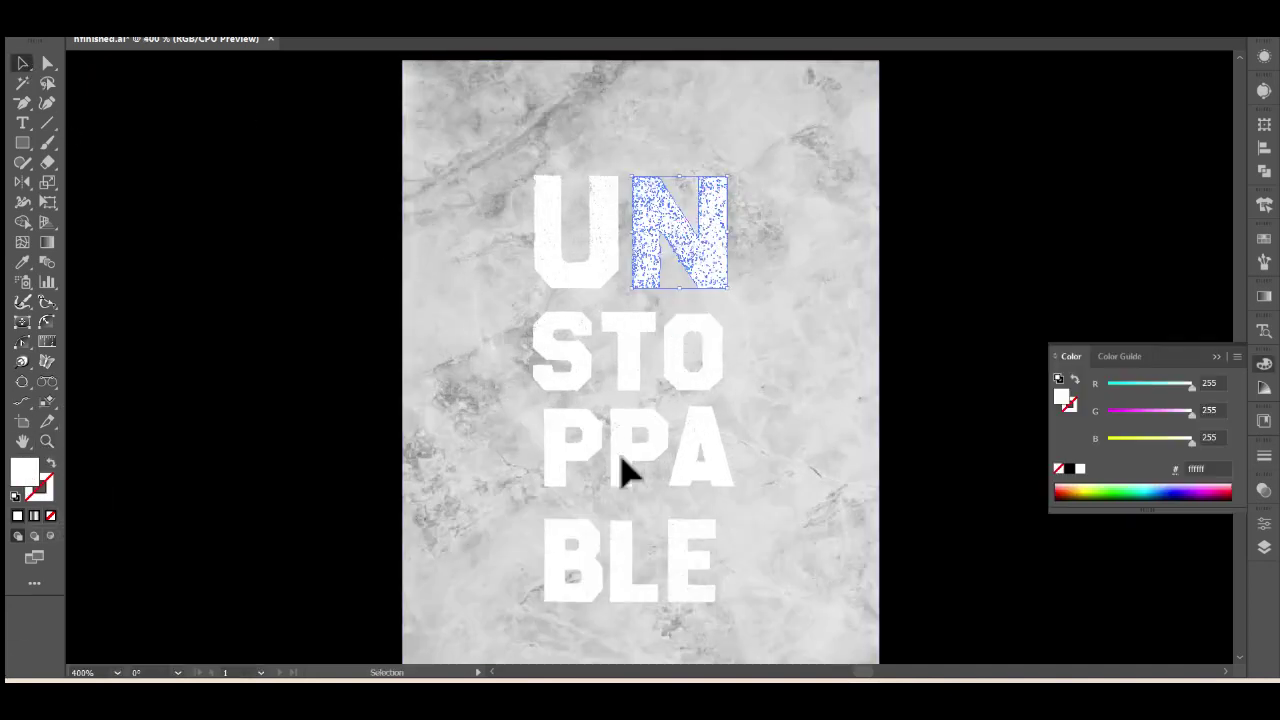
# Release the second N's compound path and move its solid piece beside STO with default white fill, black stroke
pyautogui.rightClick(789, 219)
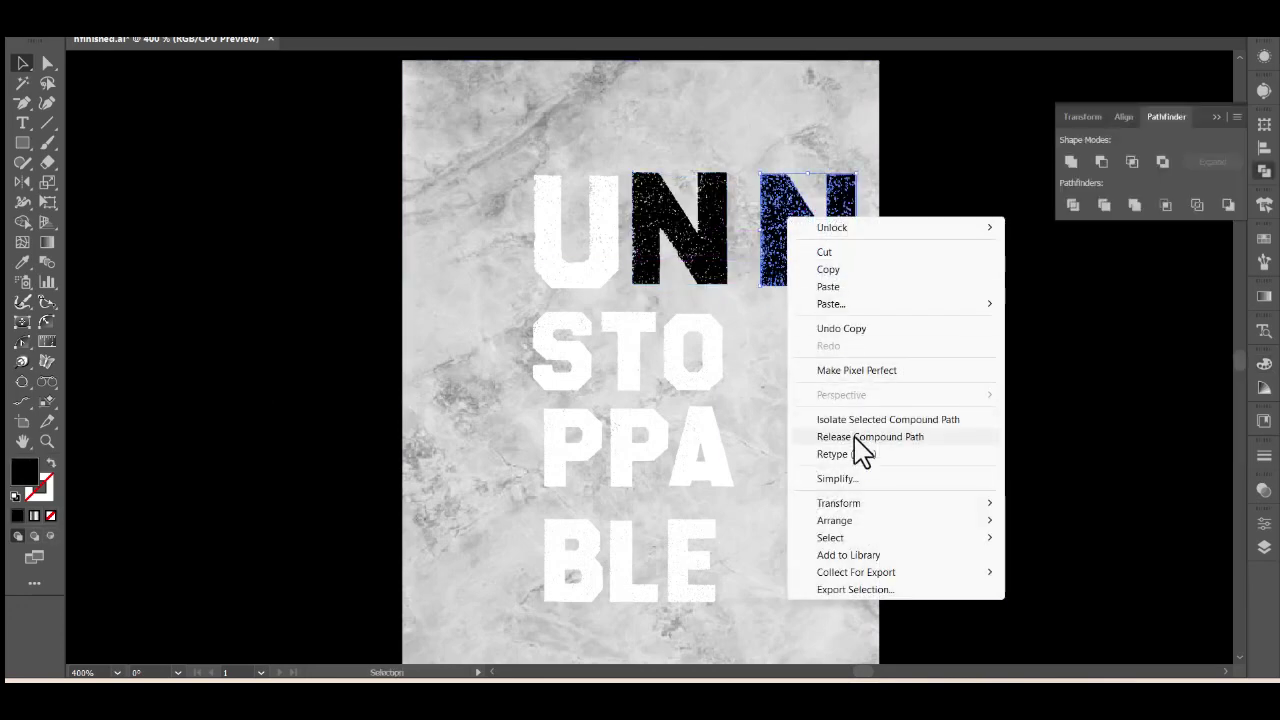
pyautogui.click(856, 437)
pyautogui.click(791, 363)
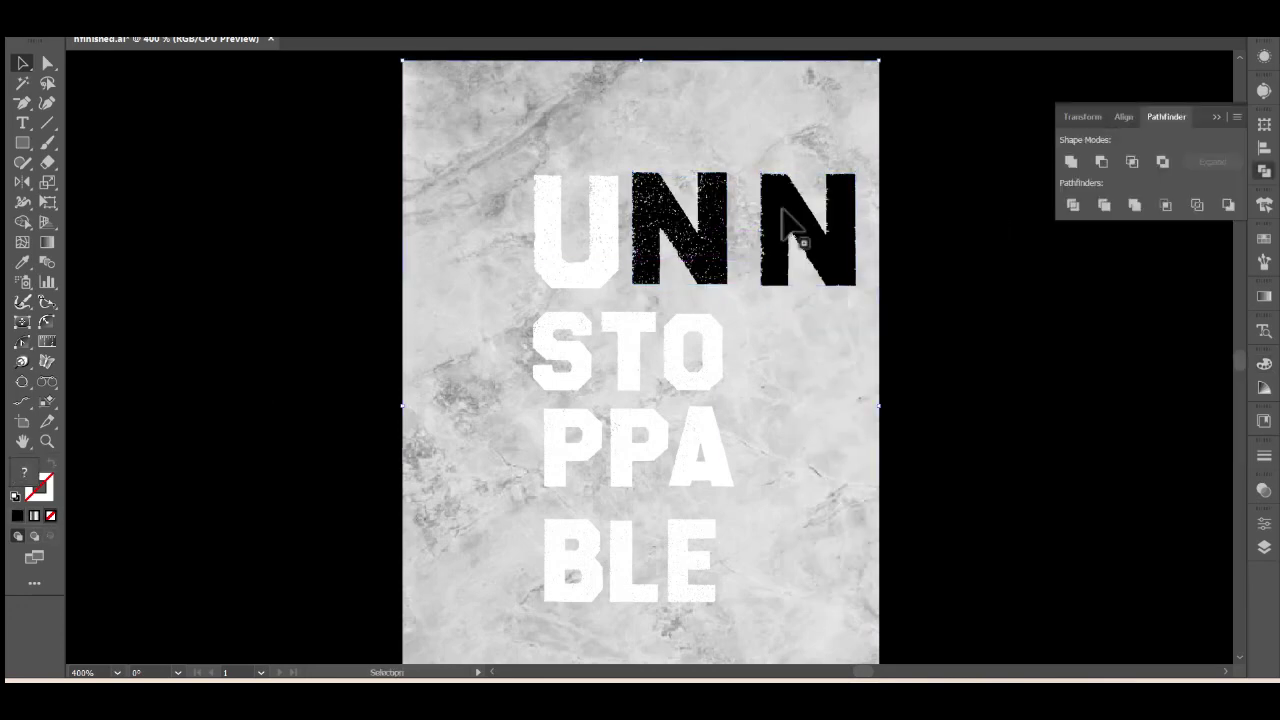
pyautogui.click(769, 259)
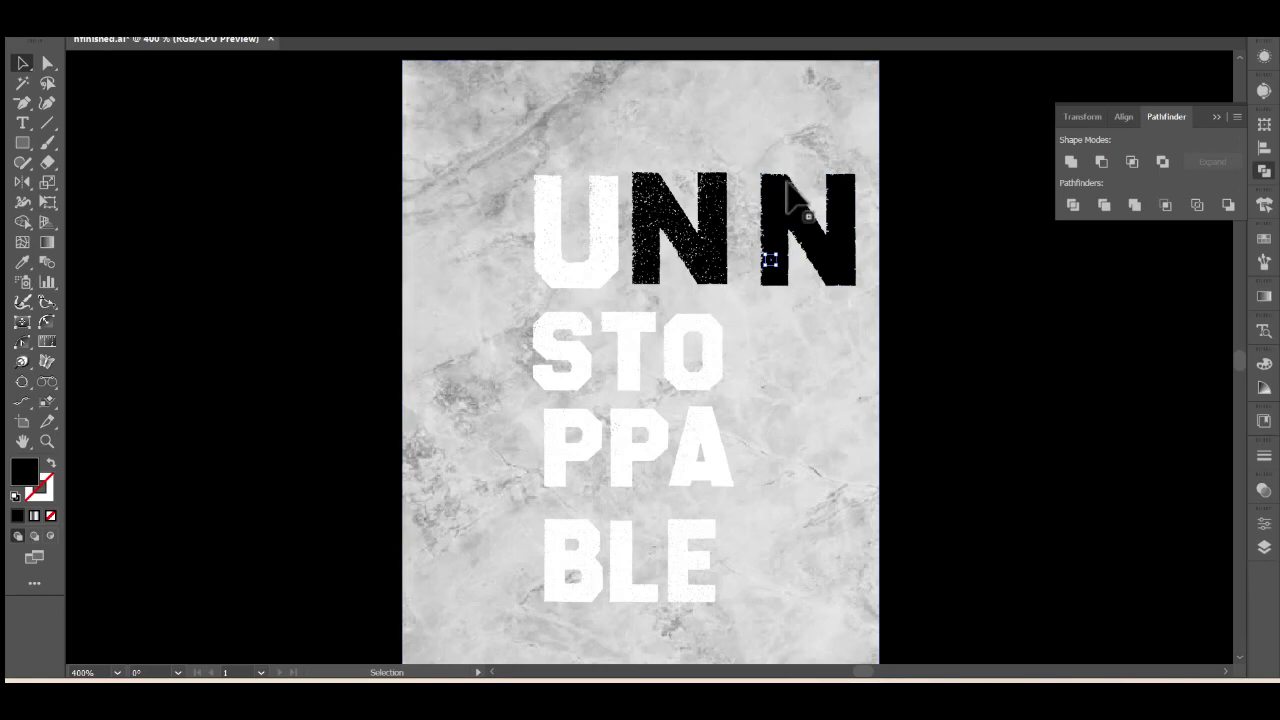
pyautogui.moveTo(758, 174); pyautogui.dragTo(763, 157)
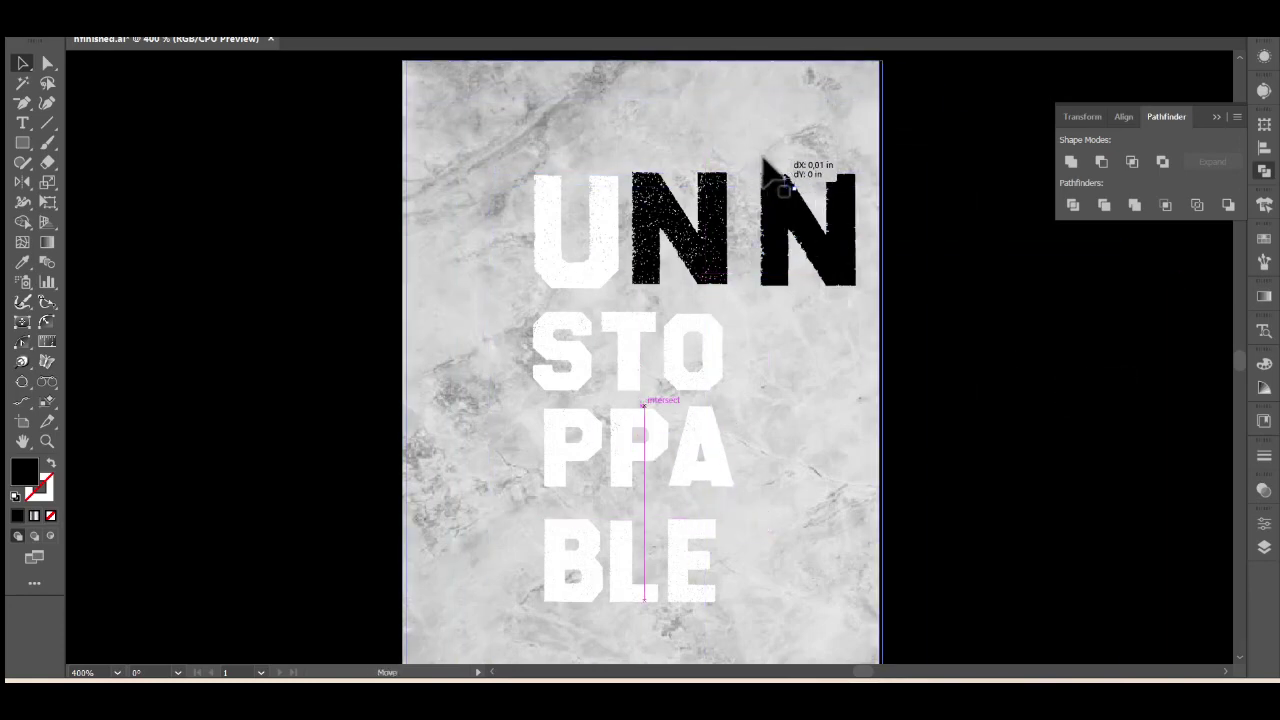
pyautogui.moveTo(762, 157)
pyautogui.mouseDown()
pyautogui.moveTo(845, 245)
pyautogui.moveTo(847, 427)
pyautogui.mouseUp()
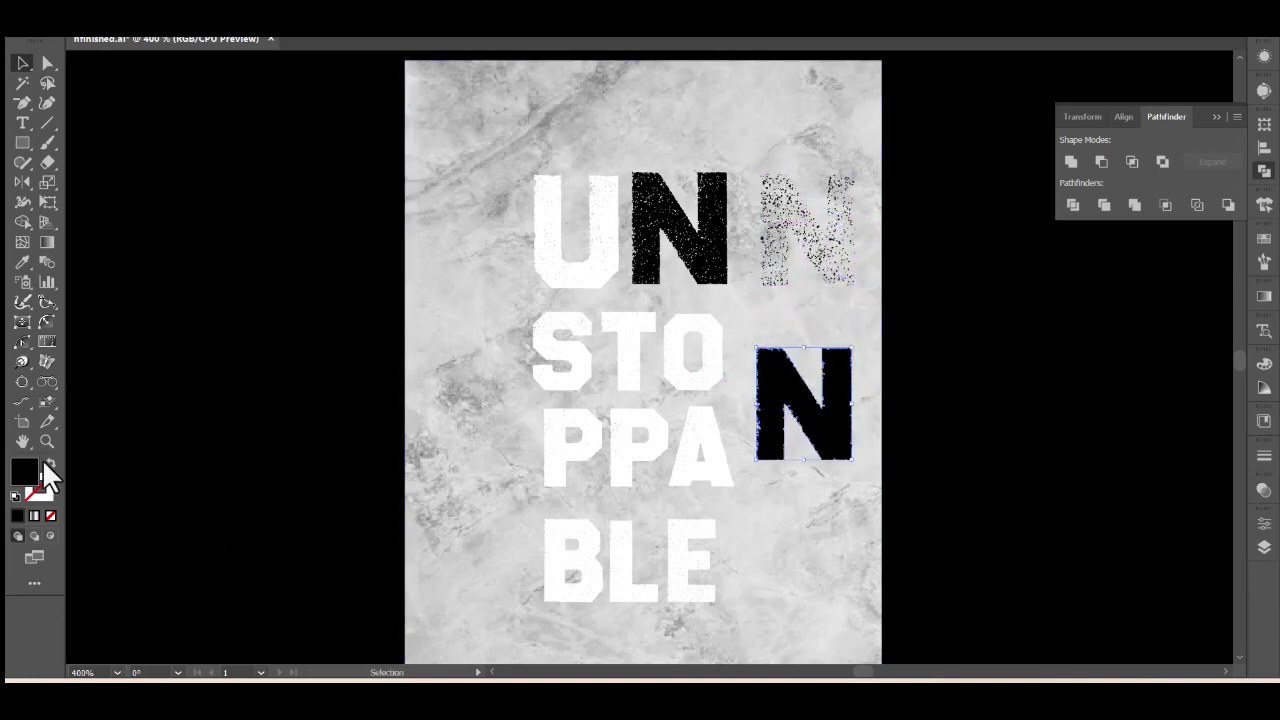
pyautogui.click(15, 494)
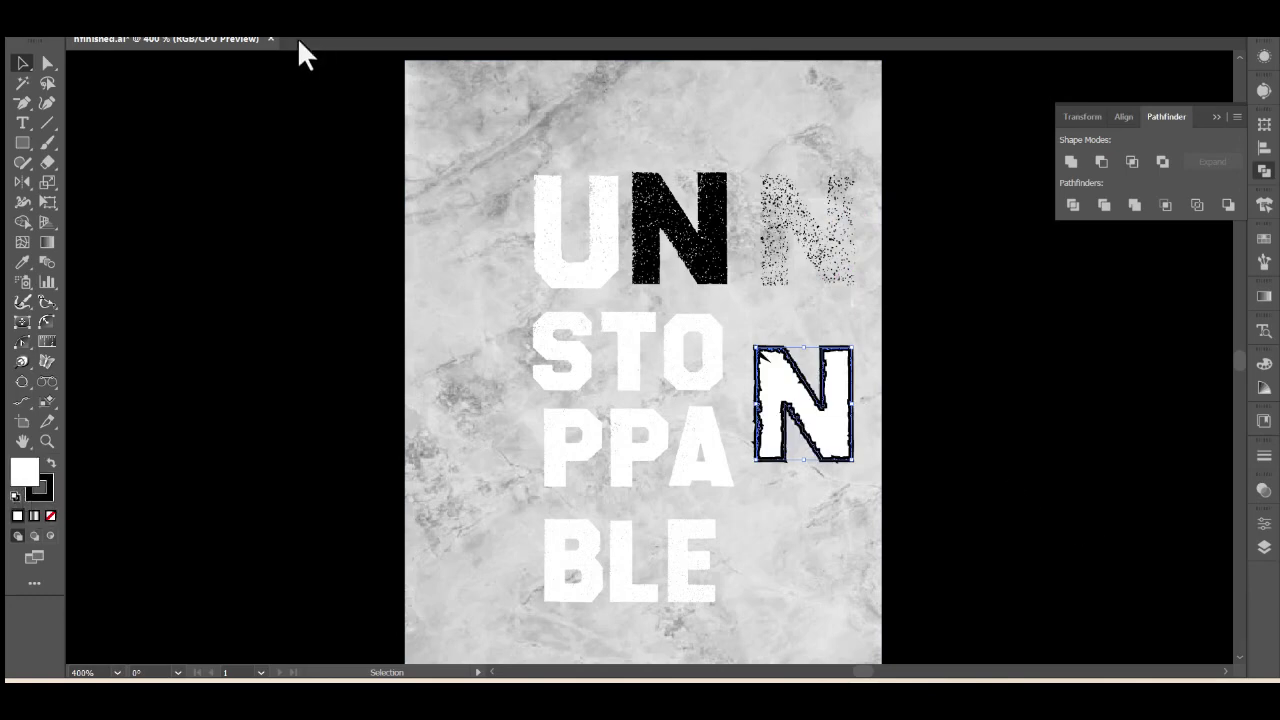
# Give the N outline round joins, a white stroke with no fill, and lay it over the black N
pyautogui.click(1264, 456)
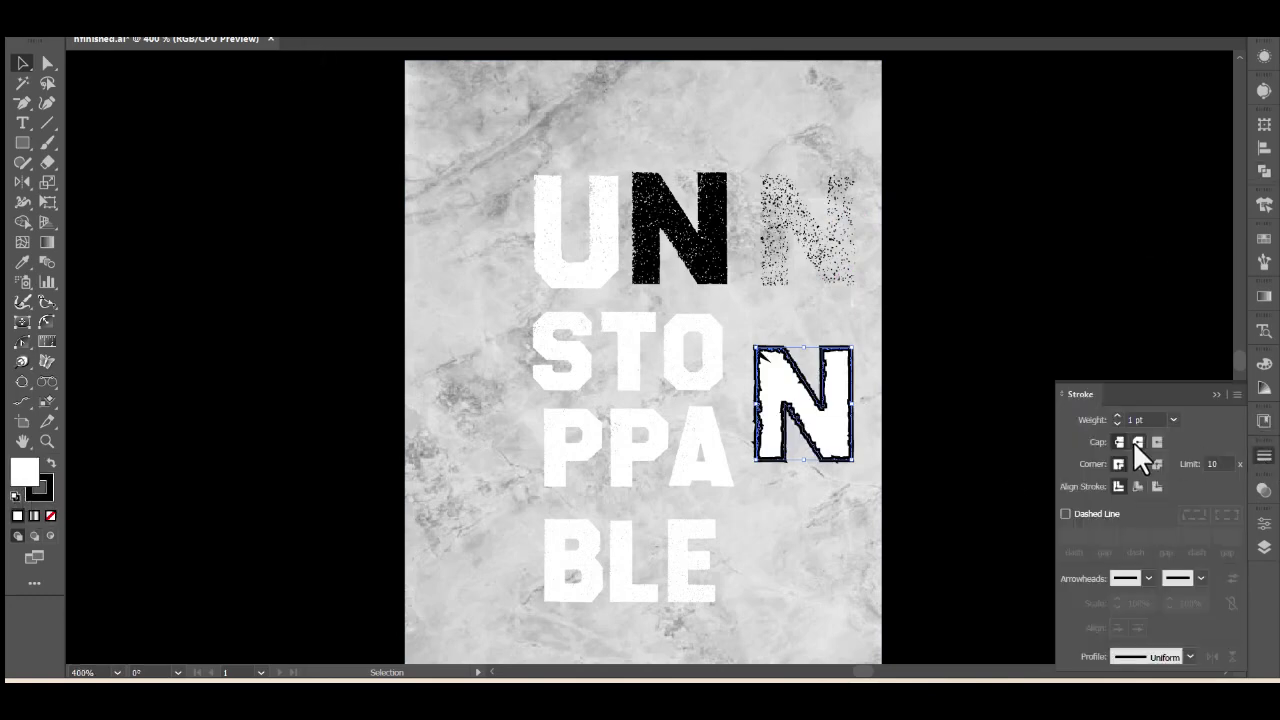
pyautogui.click(1137, 463)
pyautogui.click(1137, 486)
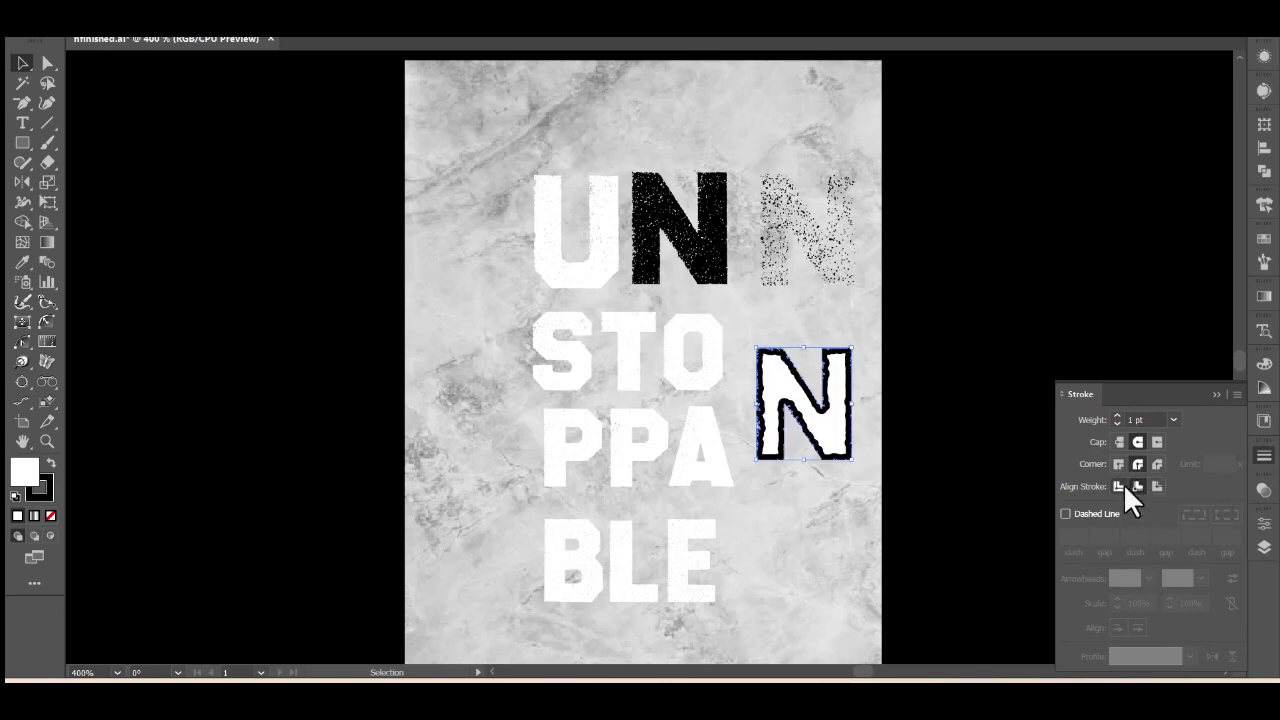
pyautogui.click(1119, 486)
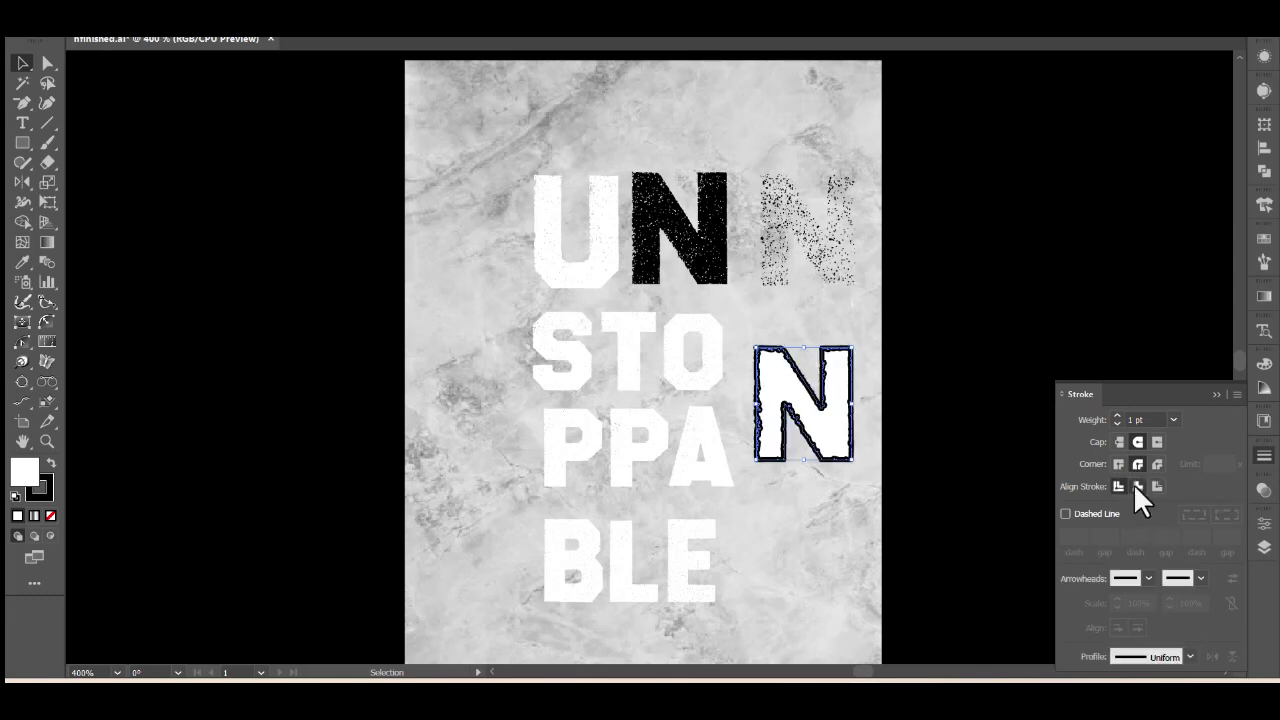
pyautogui.click(50, 462)
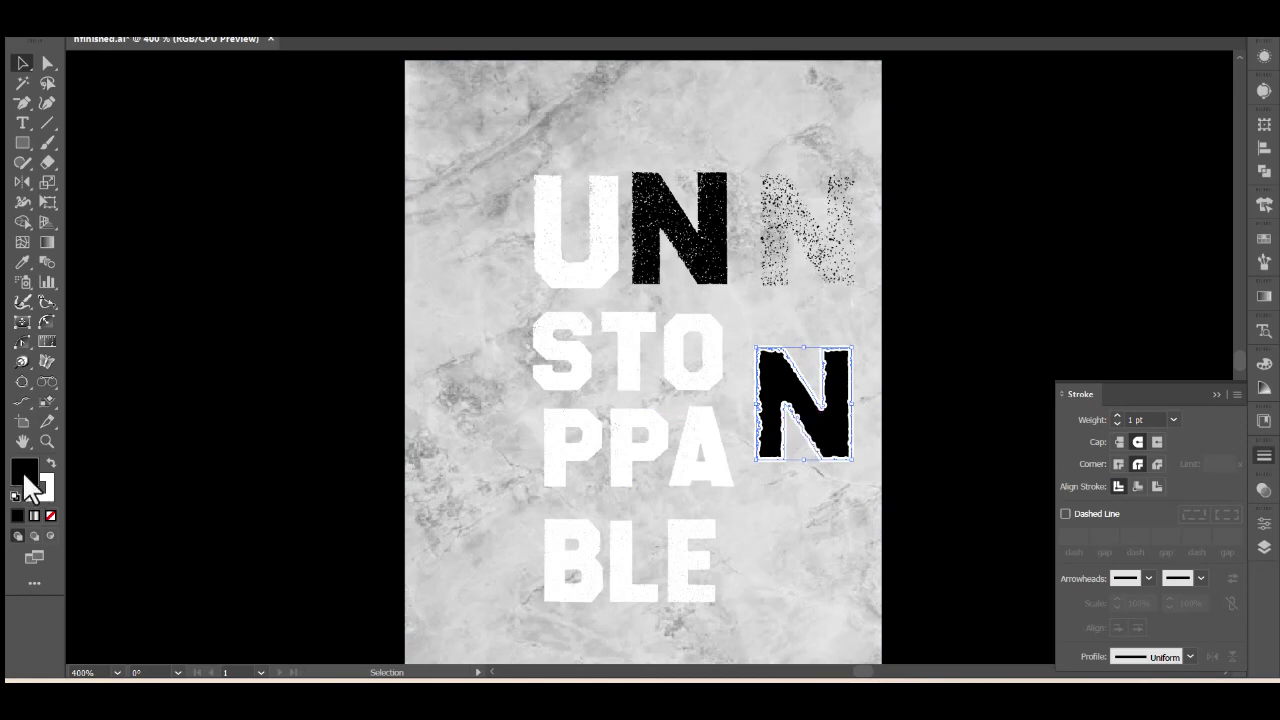
pyautogui.press('/')
pyautogui.moveTo(823, 409); pyautogui.dragTo(690, 226)
pyautogui.click(792, 403)
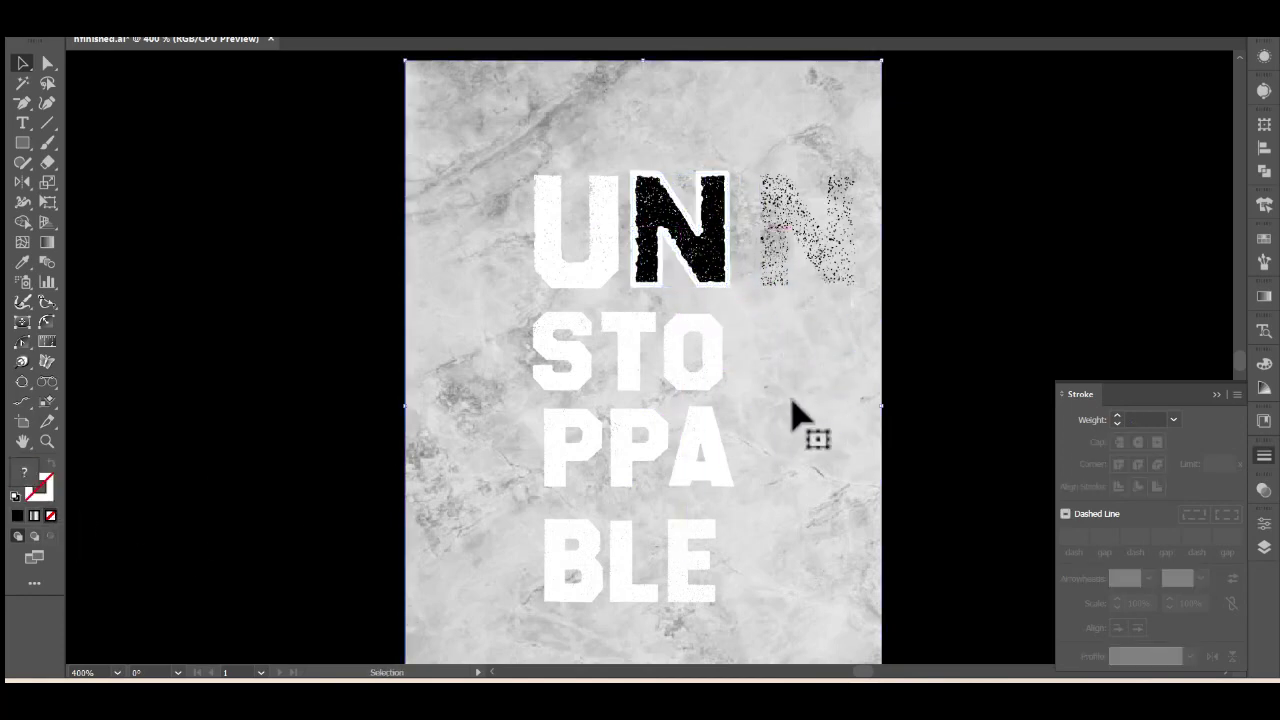
# Lock the marble background and delete the leftover texture of the second N
pyautogui.click(180, 34)
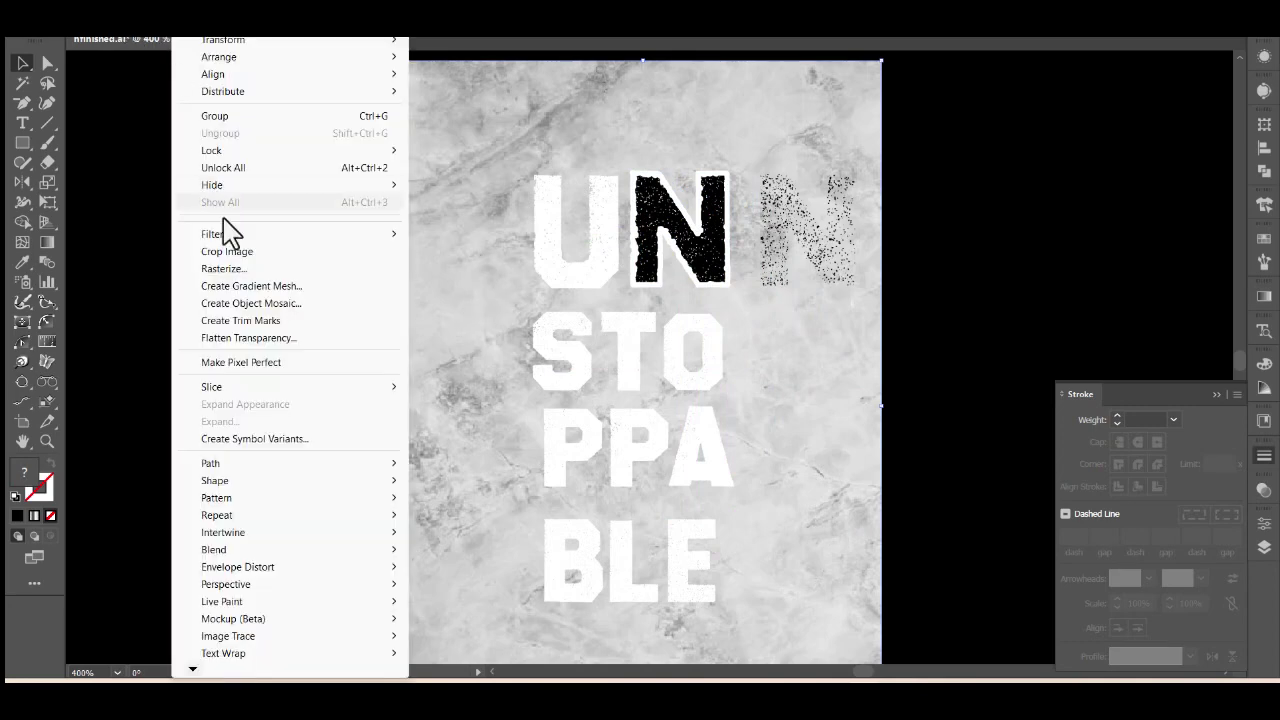
pyautogui.click(470, 150)
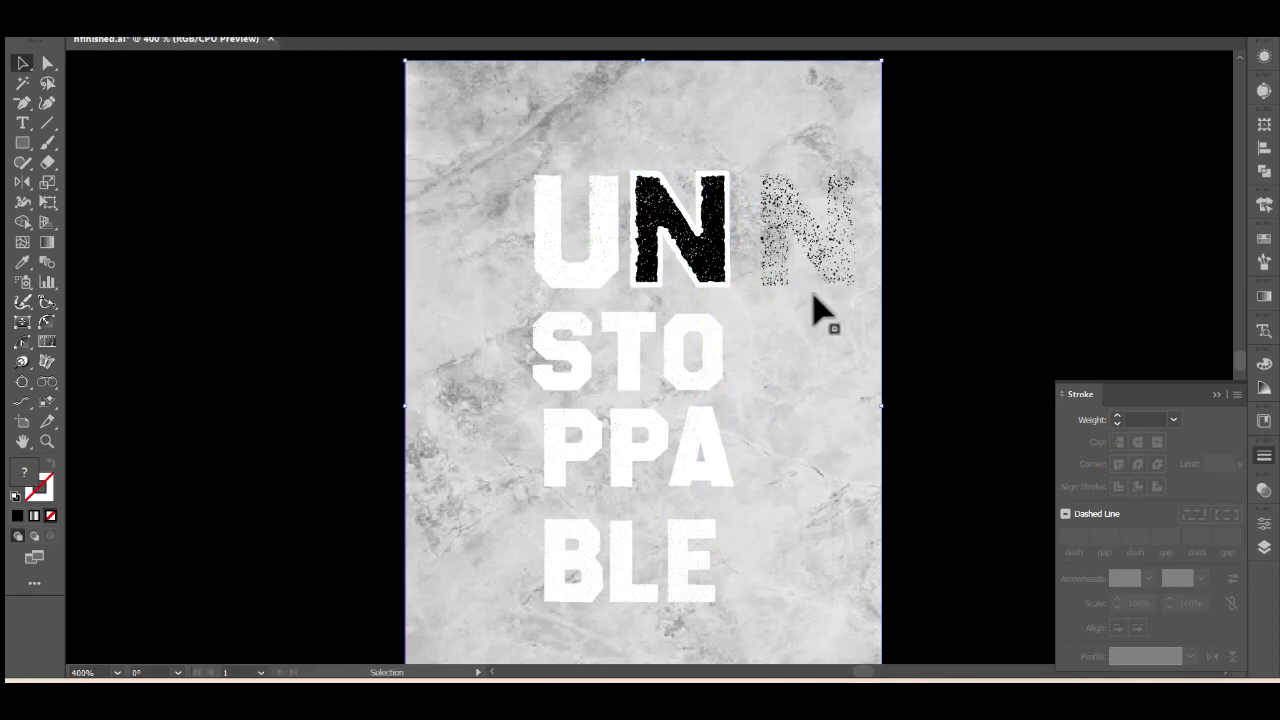
pyautogui.click(868, 322)
pyautogui.press('Delete')
# Ungroup STO, copy its O to the right, and release the copy's compound path
pyautogui.moveTo(863, 328); pyautogui.dragTo(695, 330)
pyautogui.rightClick(695, 333)
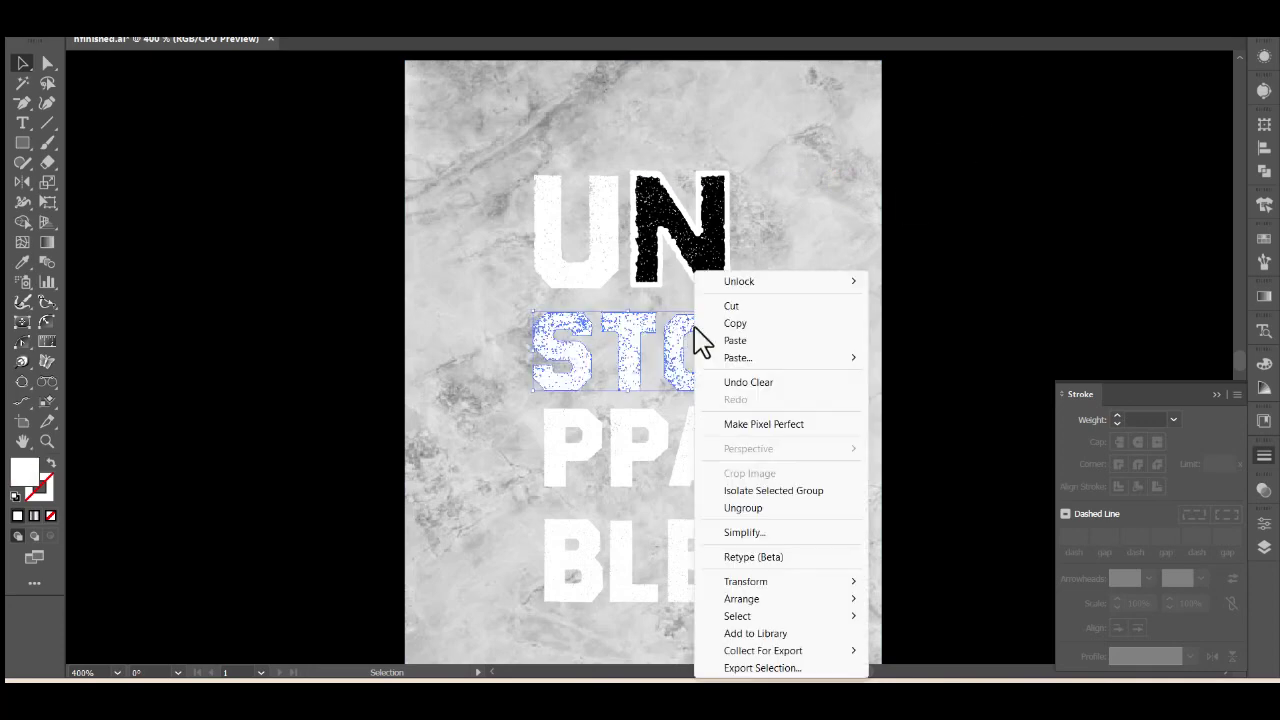
pyautogui.click(766, 508)
pyautogui.click(718, 392)
pyautogui.click(718, 392)
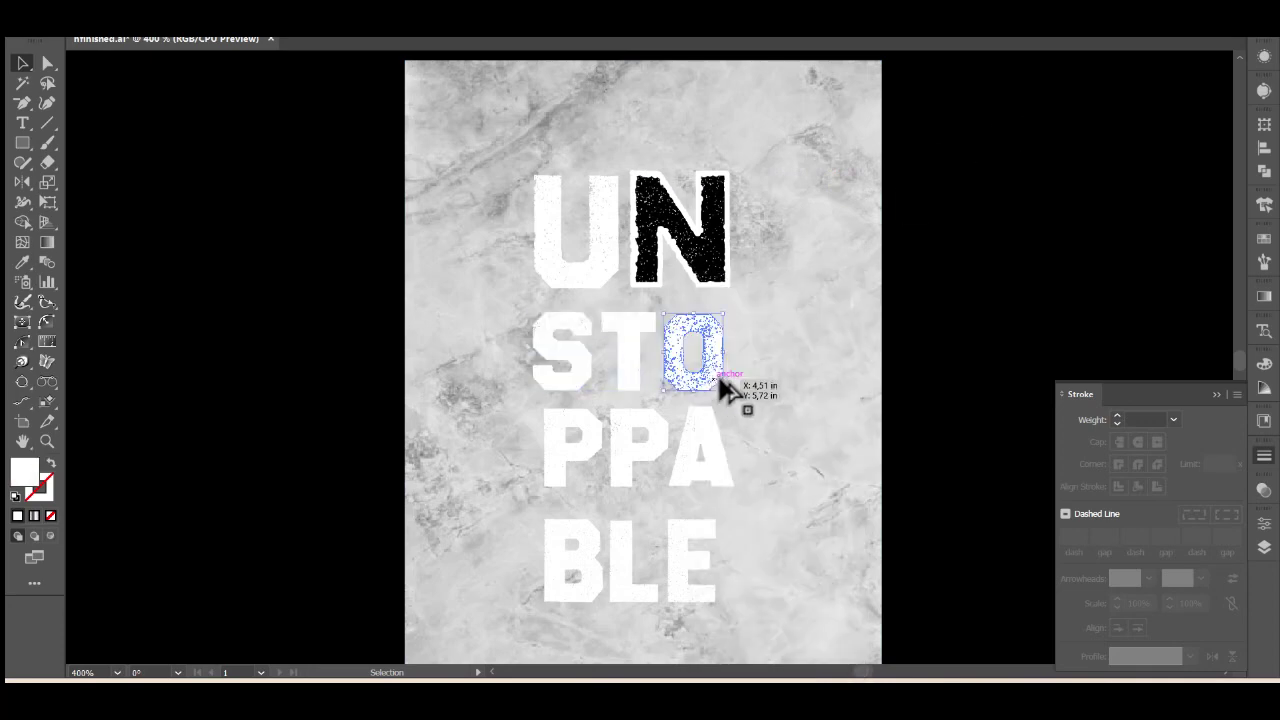
pyautogui.moveTo(721, 381); pyautogui.dragTo(797, 382)
pyautogui.rightClick(795, 385)
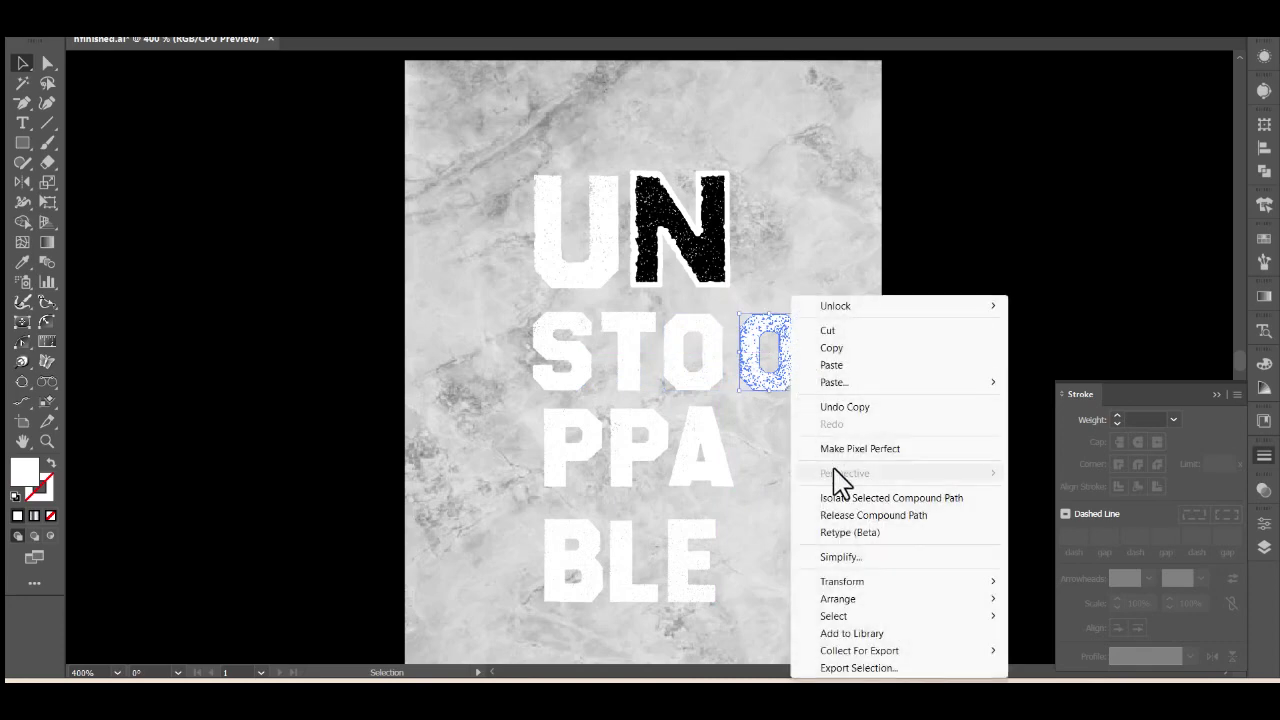
pyautogui.click(848, 515)
# Colour the inner O piece bright red and place it inside the new white-edged O
pyautogui.moveTo(777, 366)
pyautogui.mouseDown()
pyautogui.moveTo(812, 450)
pyautogui.moveTo(777, 458)
pyautogui.moveTo(768, 342)
pyautogui.moveTo(845, 263)
pyautogui.mouseUp()
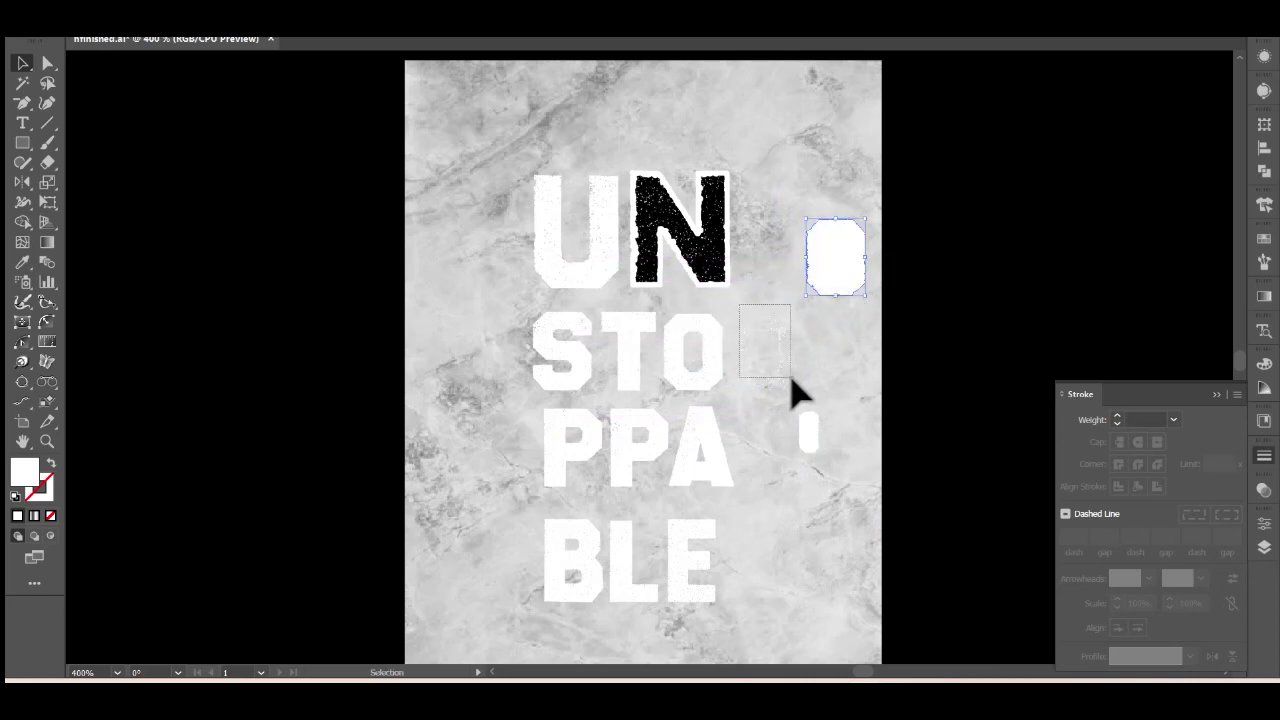
pyautogui.moveTo(794, 394); pyautogui.dragTo(776, 373)
pyautogui.click(808, 440)
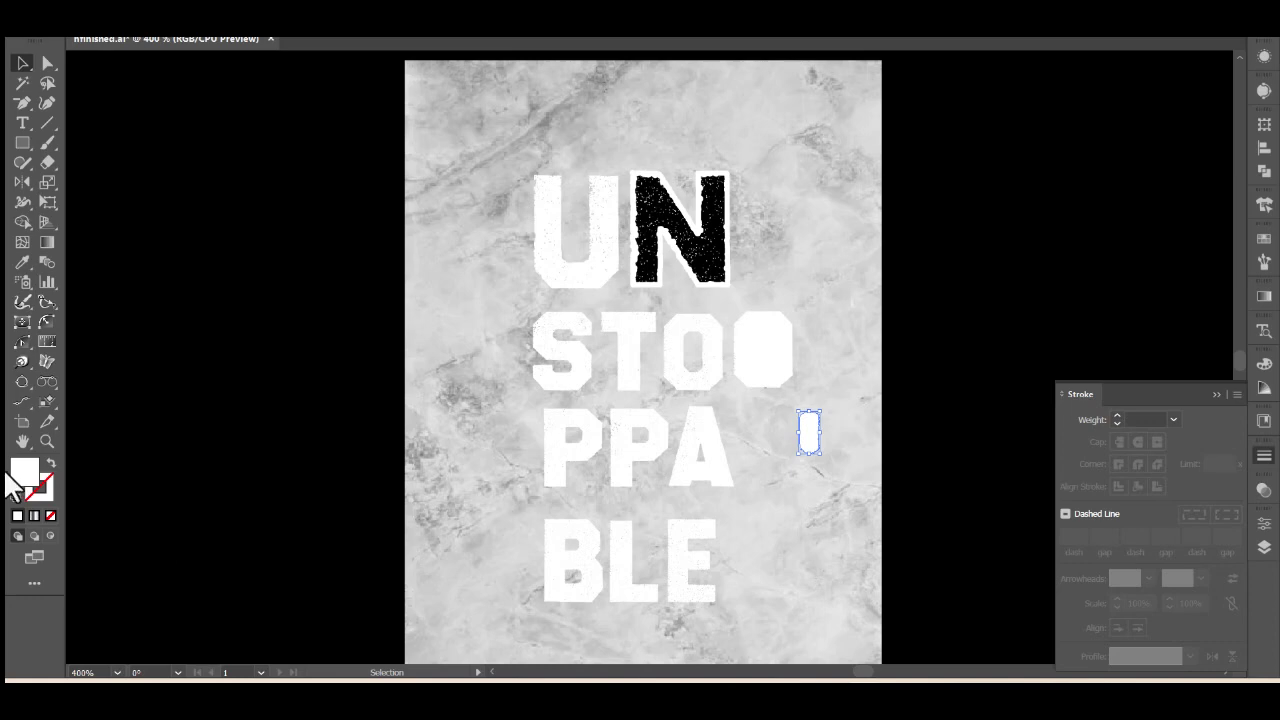
pyautogui.doubleClick(24, 471)
pyautogui.click(479, 258)
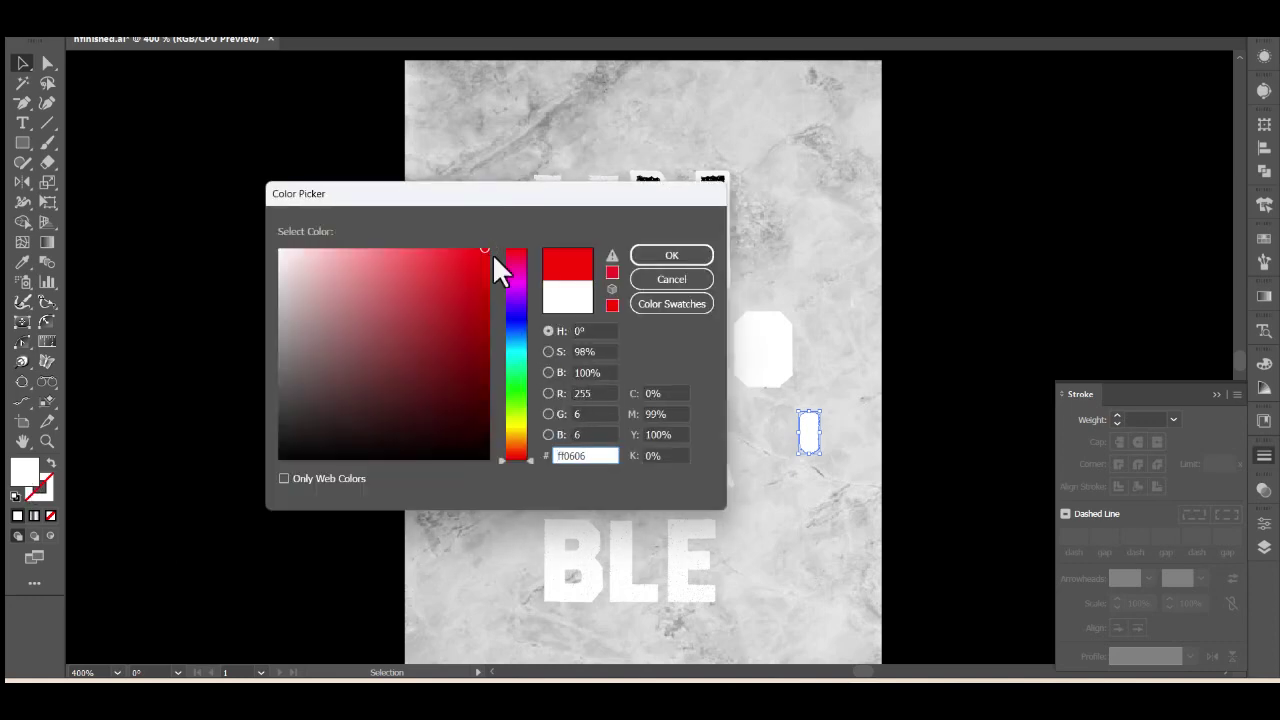
pyautogui.click(671, 255)
pyautogui.moveTo(813, 432); pyautogui.dragTo(770, 360)
pyautogui.click(790, 345)
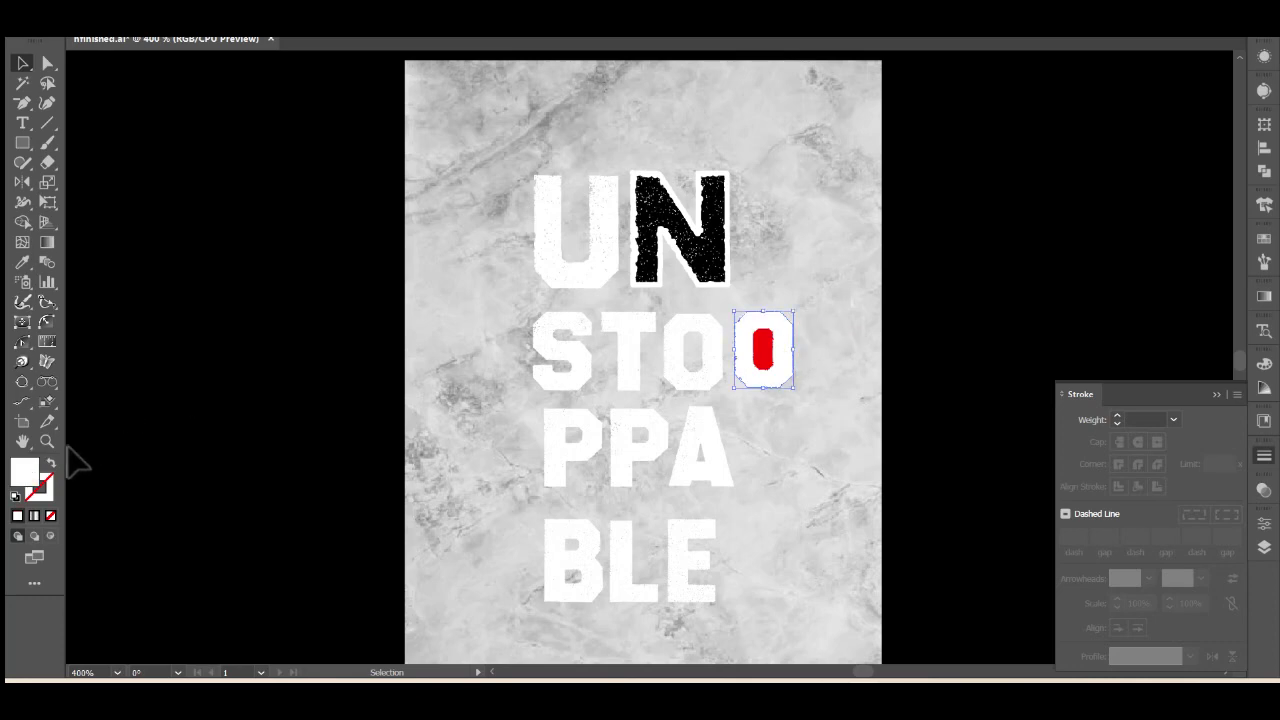
pyautogui.click(55, 478)
pyautogui.click(824, 306)
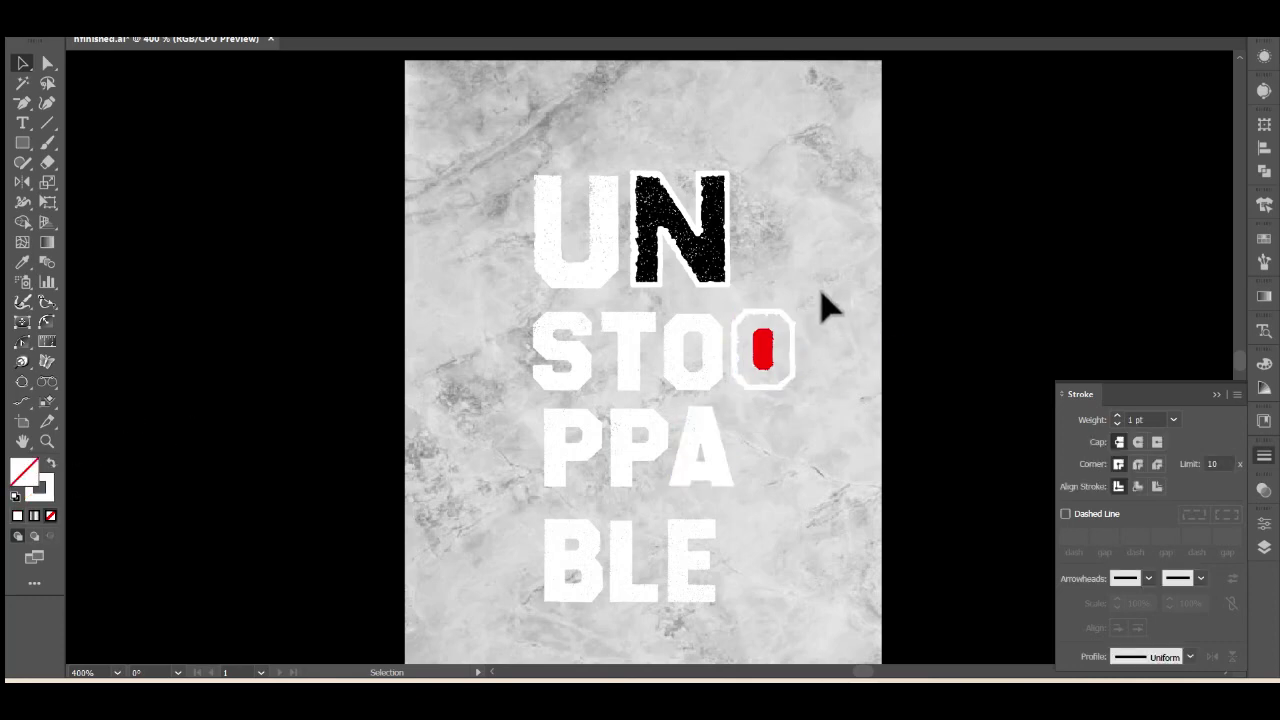
# Fill the original O in STO with black #000000 and nudge it slightly left
pyautogui.rightClick(770, 366)
pyautogui.click(738, 400)
pyautogui.click(712, 388)
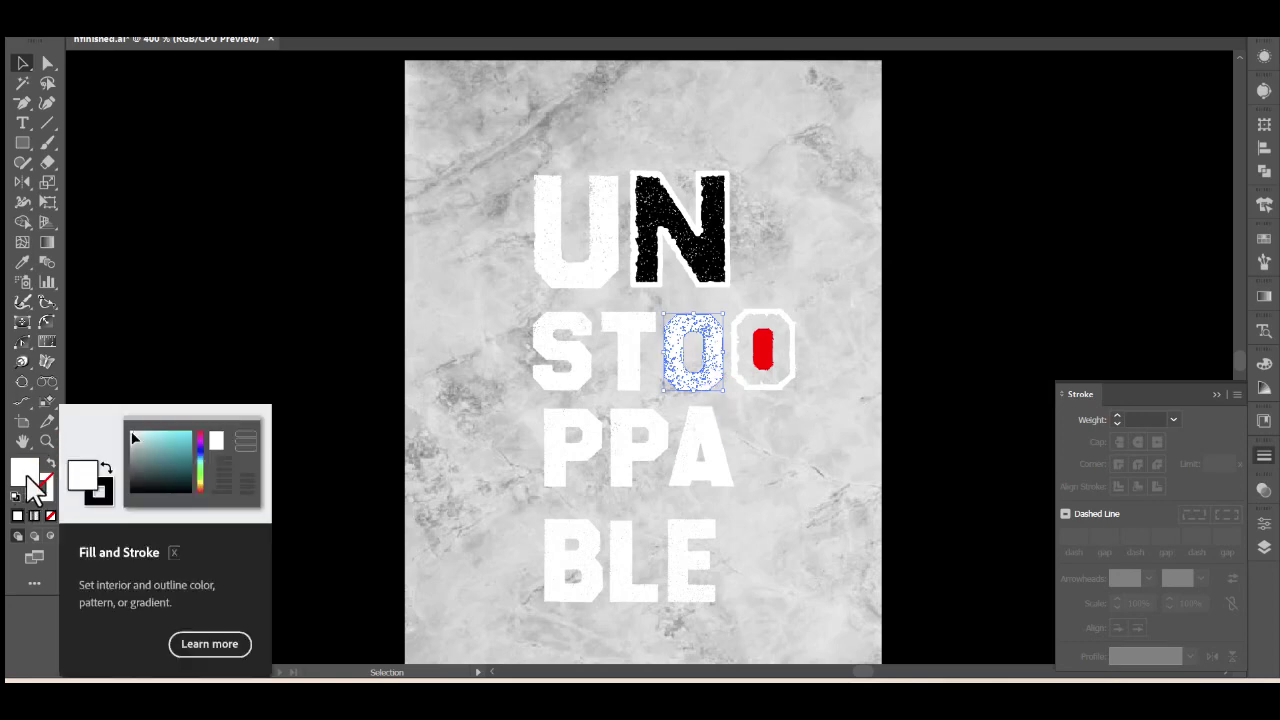
pyautogui.click(1216, 394)
pyautogui.doubleClick(25, 472)
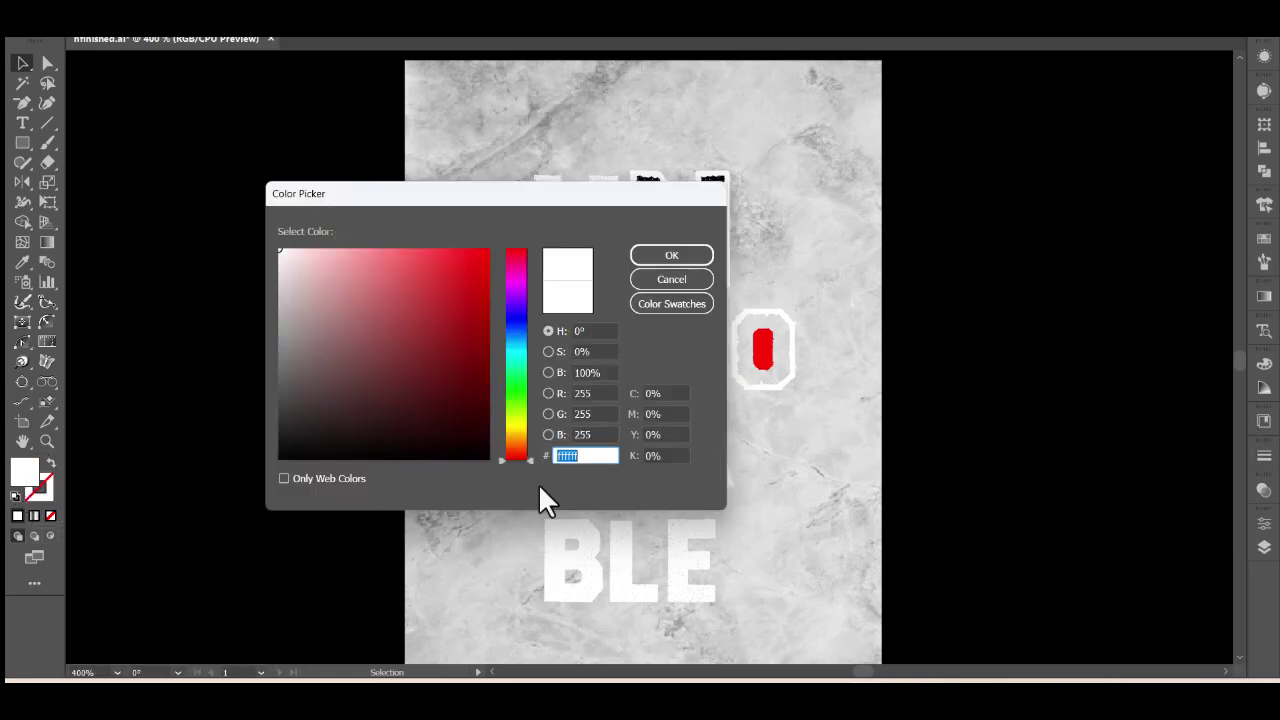
pyautogui.write('000000')
pyautogui.click(656, 260)
pyautogui.keyDown('shift'); pyautogui.click(656, 264); pyautogui.keyUp('shift')
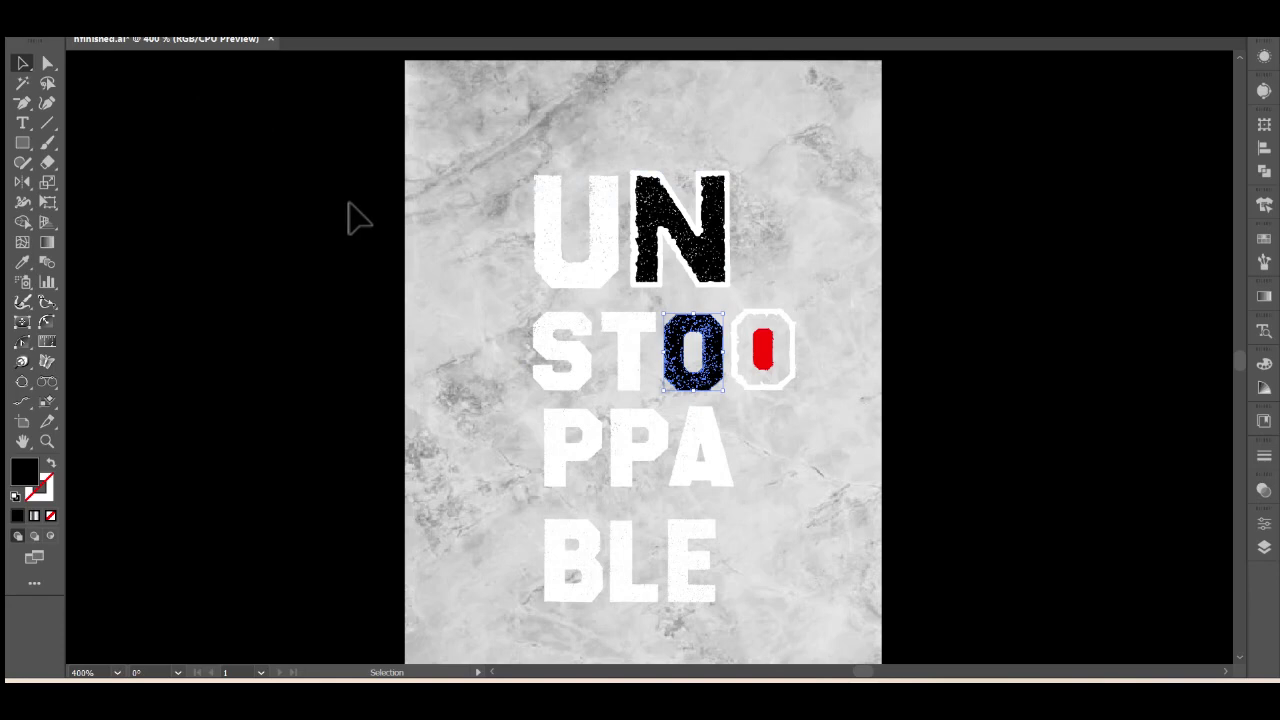
pyautogui.moveTo(720, 328); pyautogui.dragTo(685, 325)
# Place the white-outlined O onto the black O, then ungroup the PPA and BLE letters
pyautogui.moveTo(767, 354); pyautogui.dragTo(697, 355)
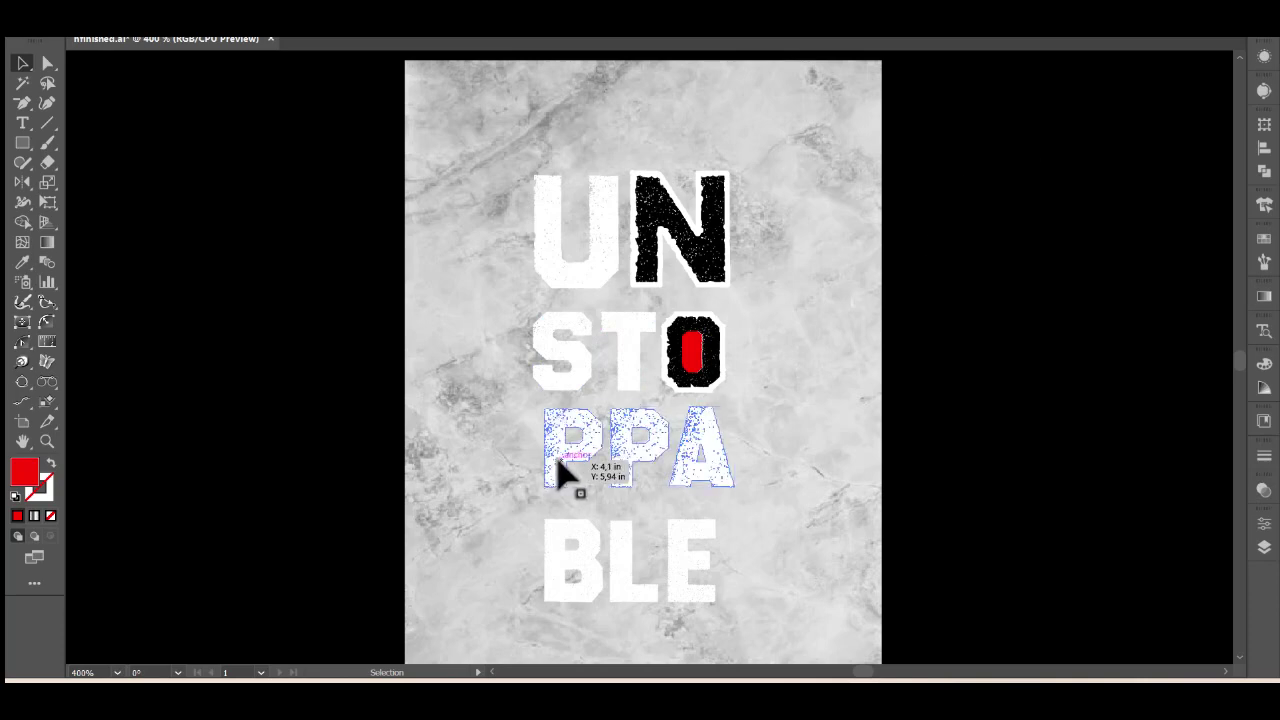
pyautogui.rightClick(560, 468)
pyautogui.click(608, 290)
pyautogui.click(520, 586)
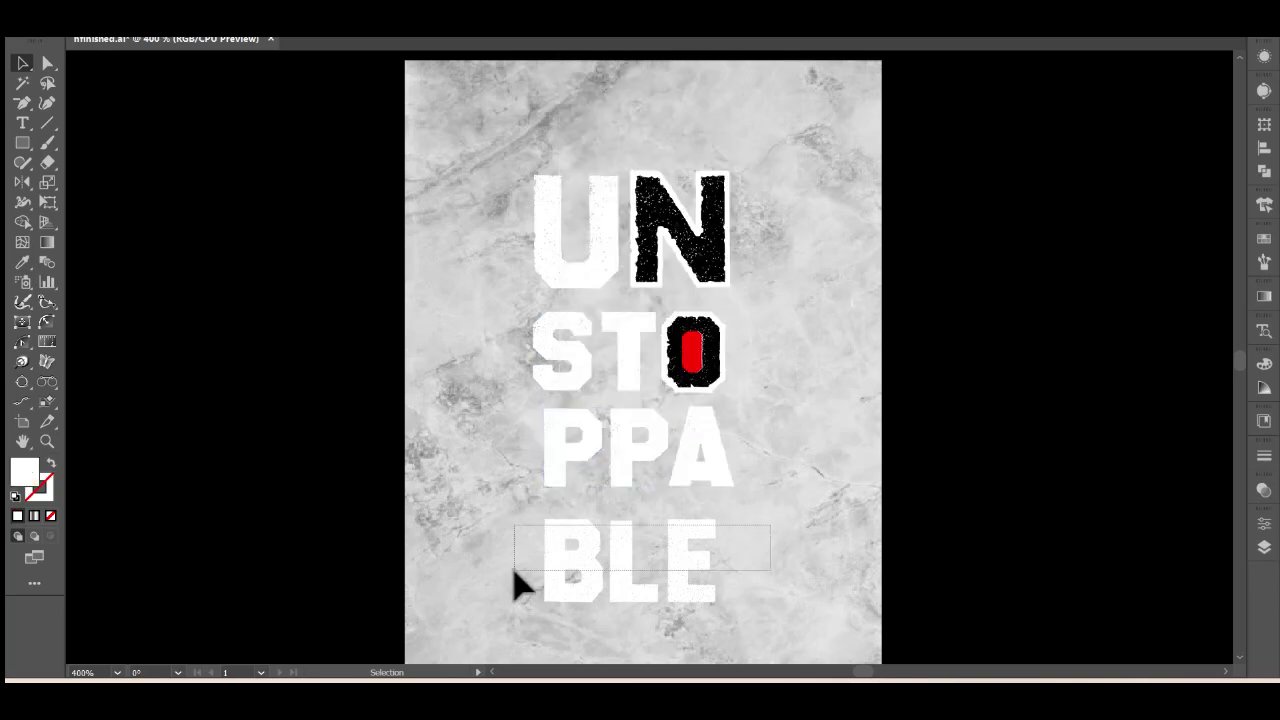
pyautogui.rightClick(598, 558)
pyautogui.click(646, 378)
# Duplicate the P of PPA and the B of BLE beside the artboard
pyautogui.click(590, 475)
pyautogui.keyDown('shift'); pyautogui.click(585, 530); pyautogui.keyUp('shift')
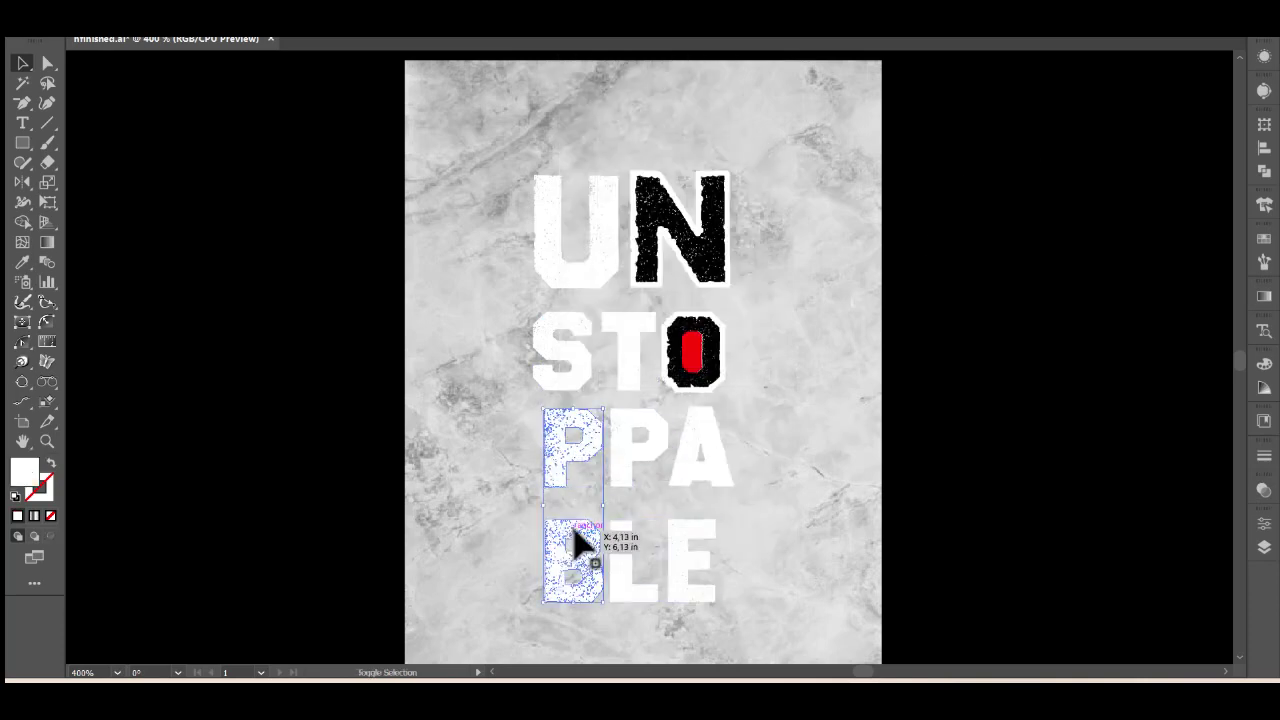
pyautogui.moveTo(556, 477); pyautogui.dragTo(812, 415)
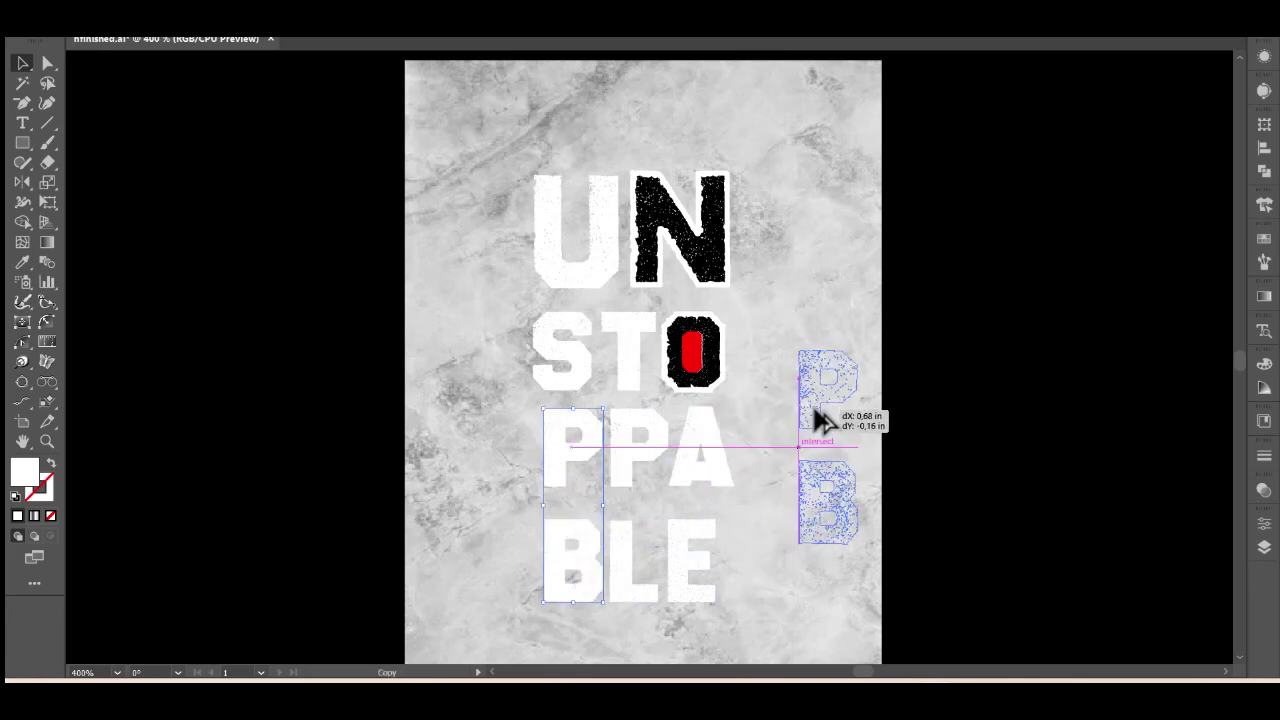
pyautogui.rightClick(812, 415)
pyautogui.click(929, 386)
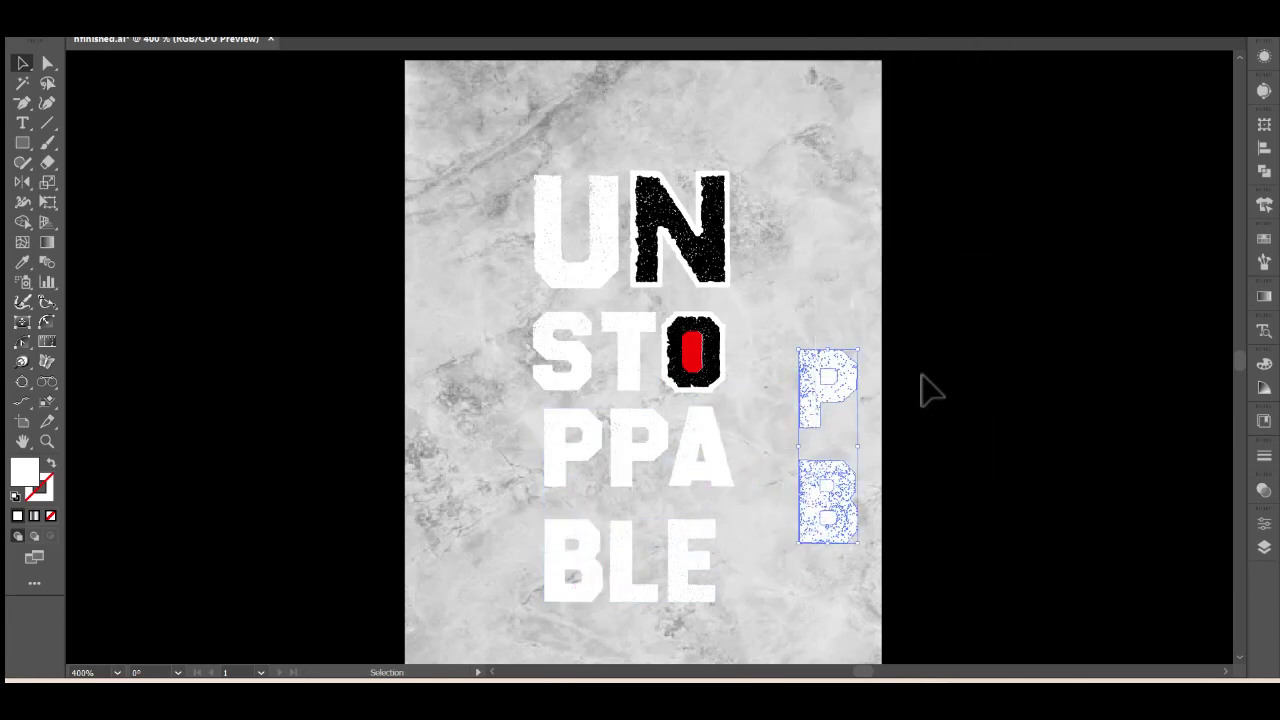
pyautogui.click(894, 423)
# Fill the counters of the copied P and B with the O's red
pyautogui.click(828, 378)
pyautogui.keyDown('shift'); pyautogui.click(828, 516); pyautogui.keyUp('shift')
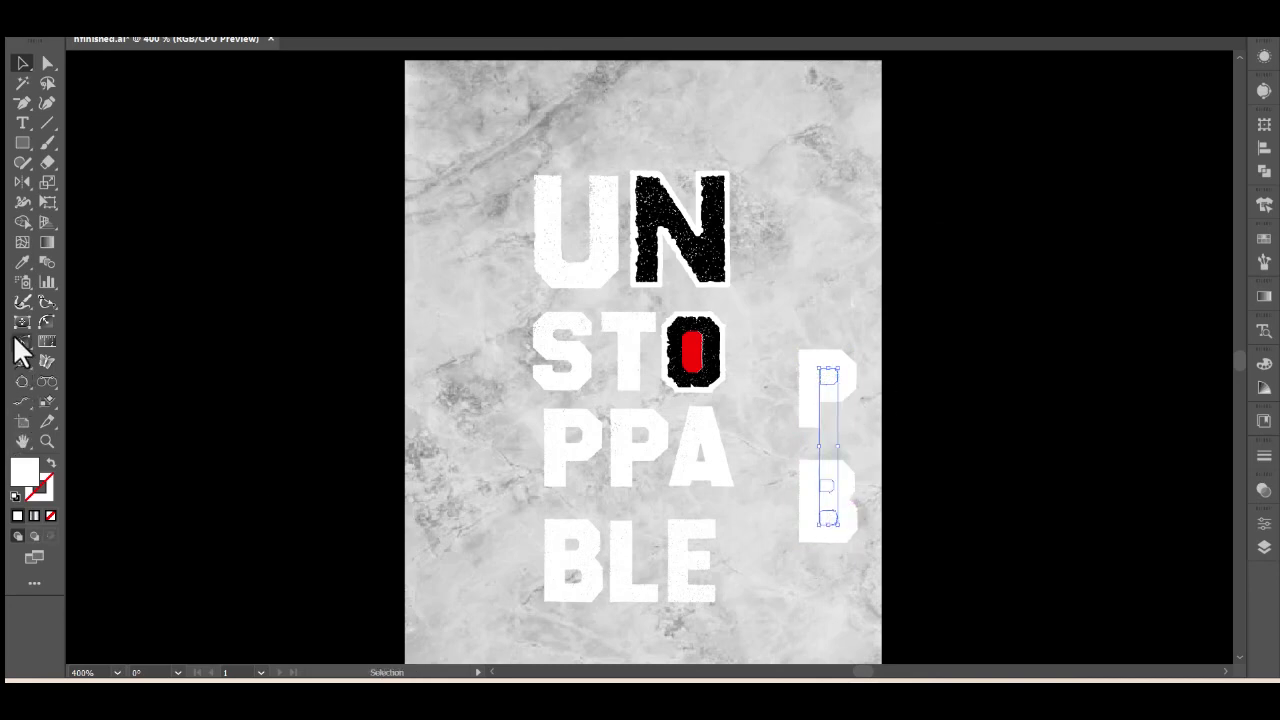
pyautogui.click(22, 262)
pyautogui.click(692, 352)
pyautogui.press('v')
pyautogui.hotkey('ctrl', 'shift', 'a')
# Make the spare B letter outline-only with no fill
pyautogui.click(804, 354)
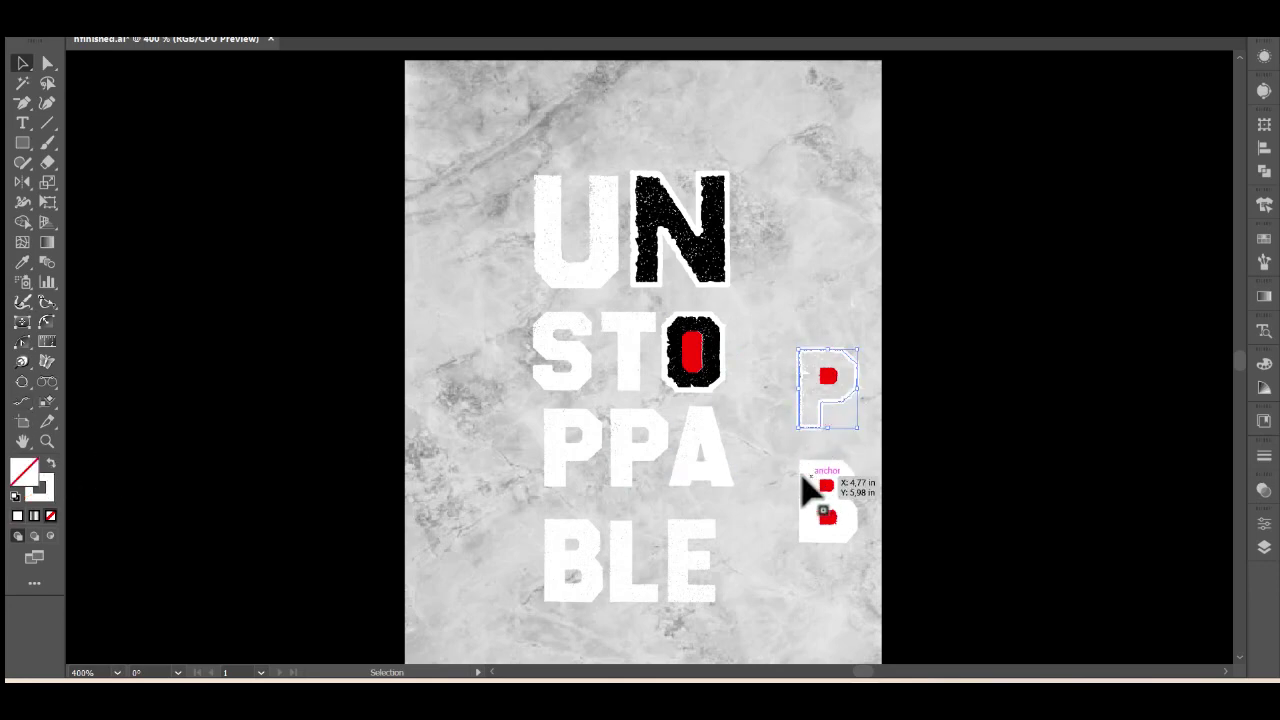
pyautogui.click(229, 537)
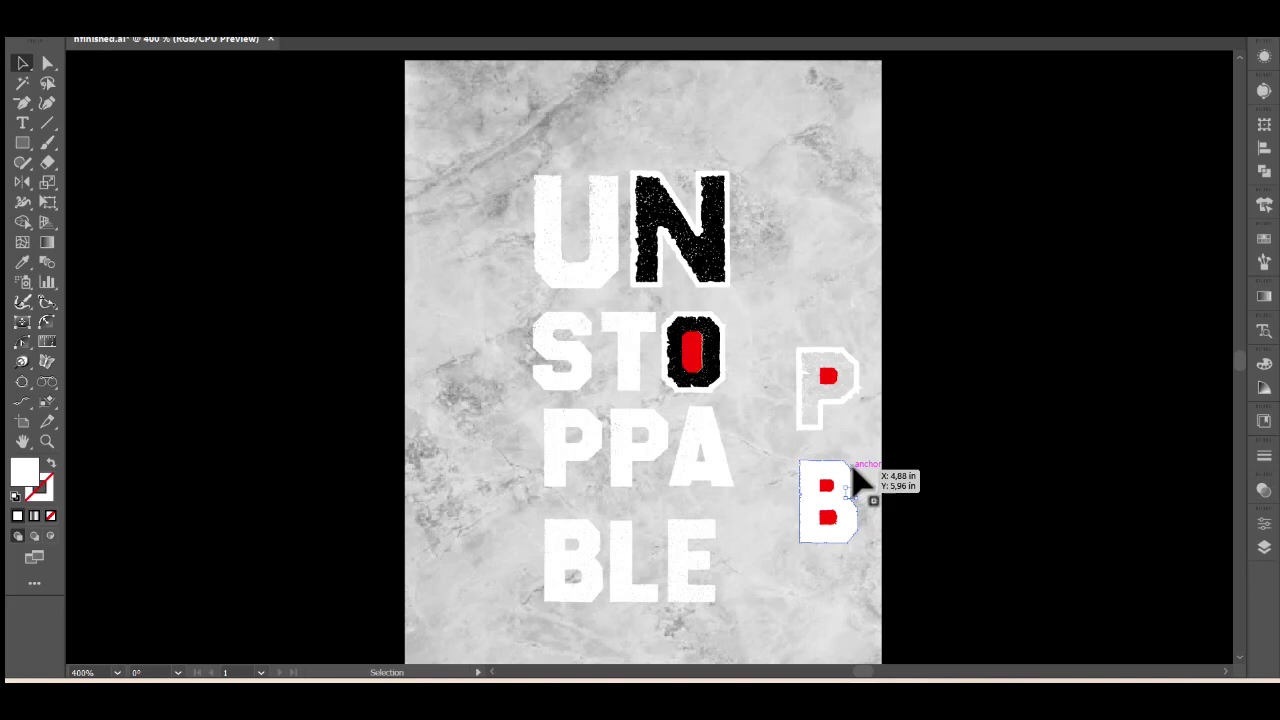
pyautogui.click(858, 482)
pyautogui.click(50, 464)
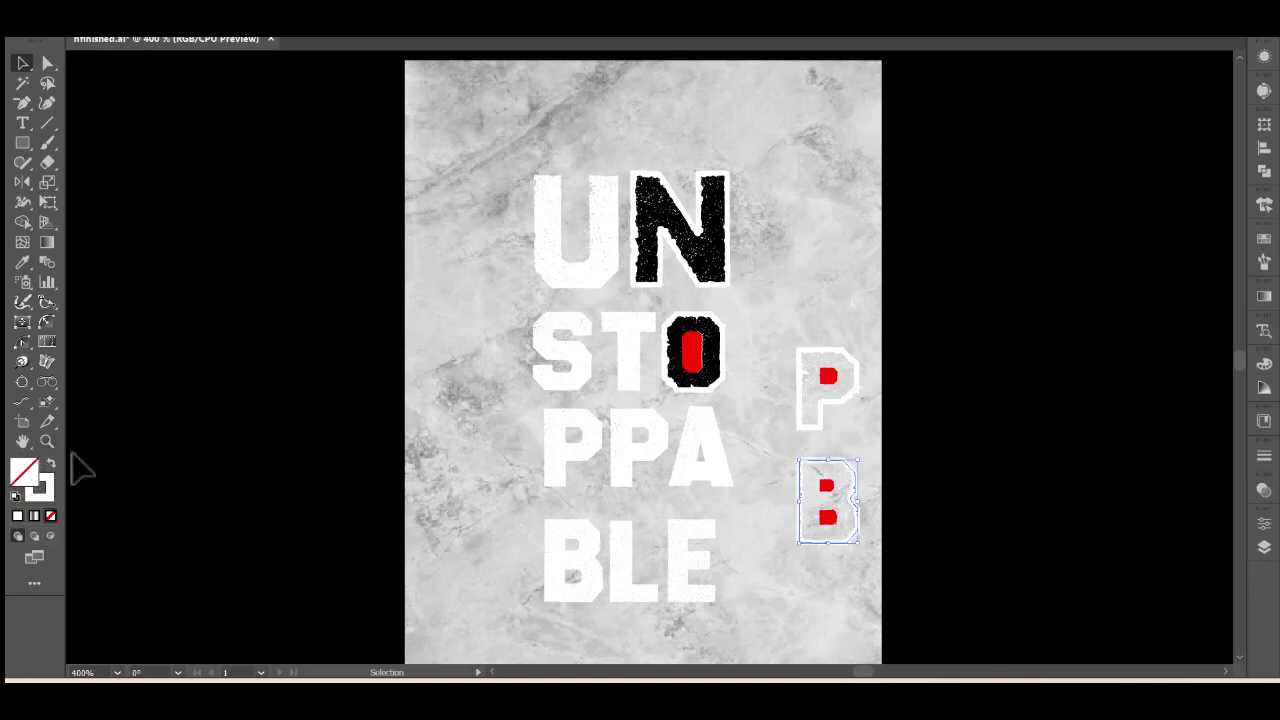
# Fill both P's of PPA and the B of BLE with solid black
pyautogui.click(600, 455)
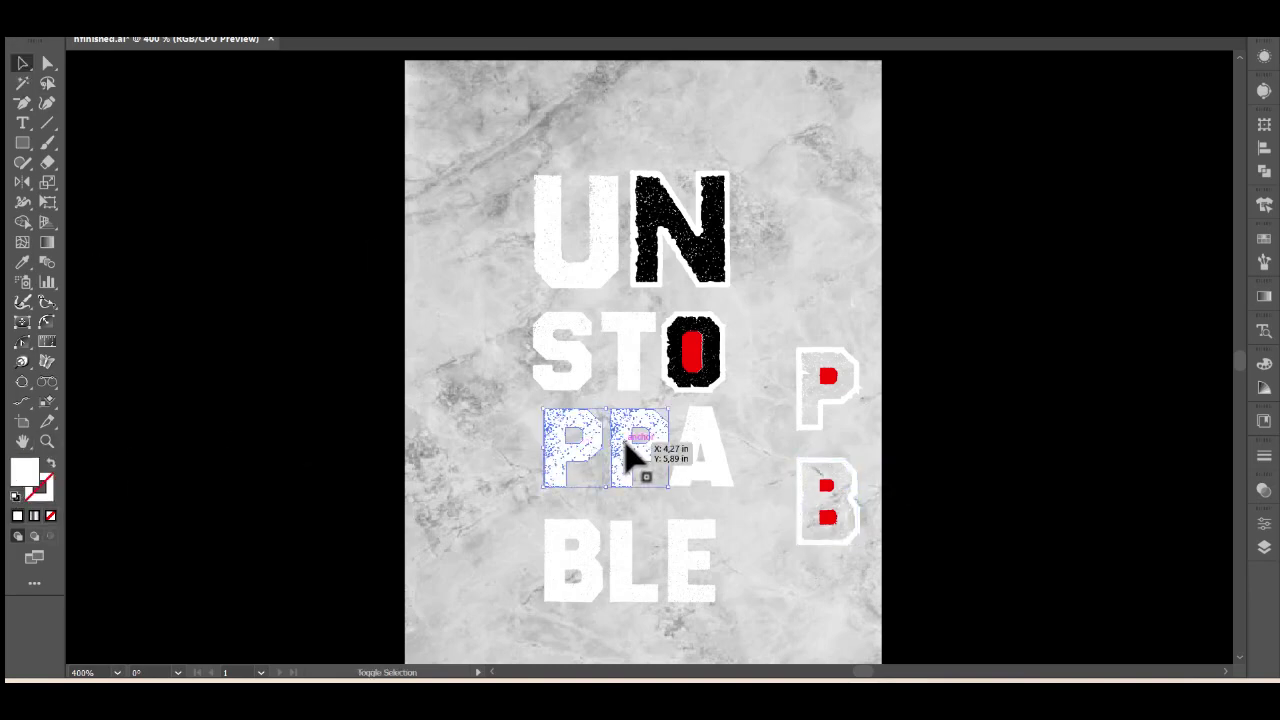
pyautogui.keyDown('shift'); pyautogui.click(560, 540); pyautogui.keyUp('shift')
pyautogui.doubleClick(25, 470)
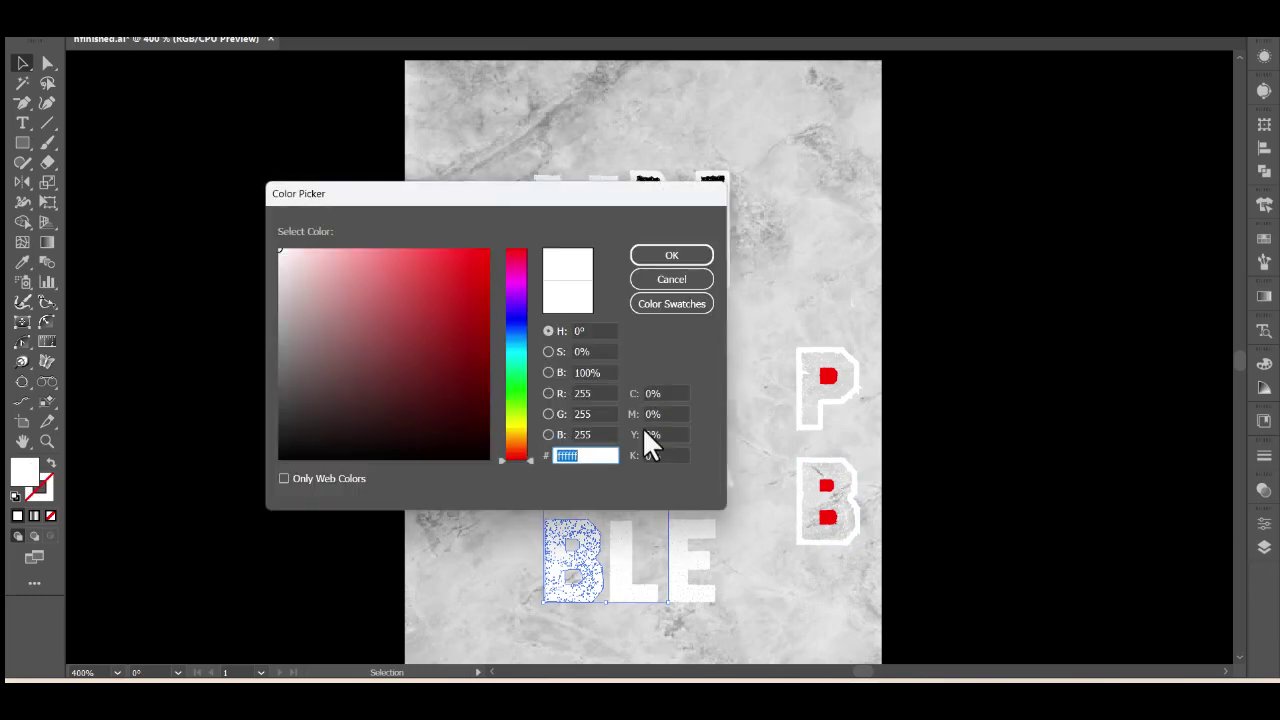
pyautogui.click(286, 458)
pyautogui.click(666, 258)
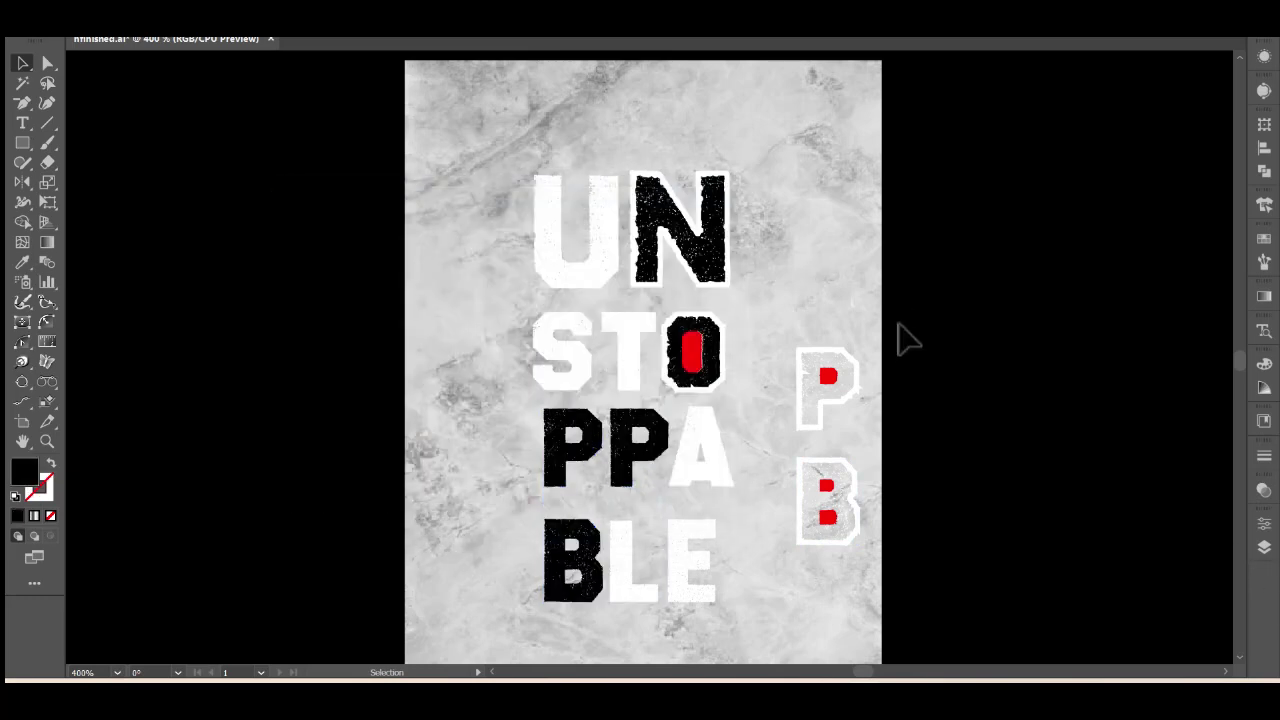
pyautogui.click(826, 376)
pyautogui.keyDown('shift'); pyautogui.click(836, 360); pyautogui.keyUp('shift')
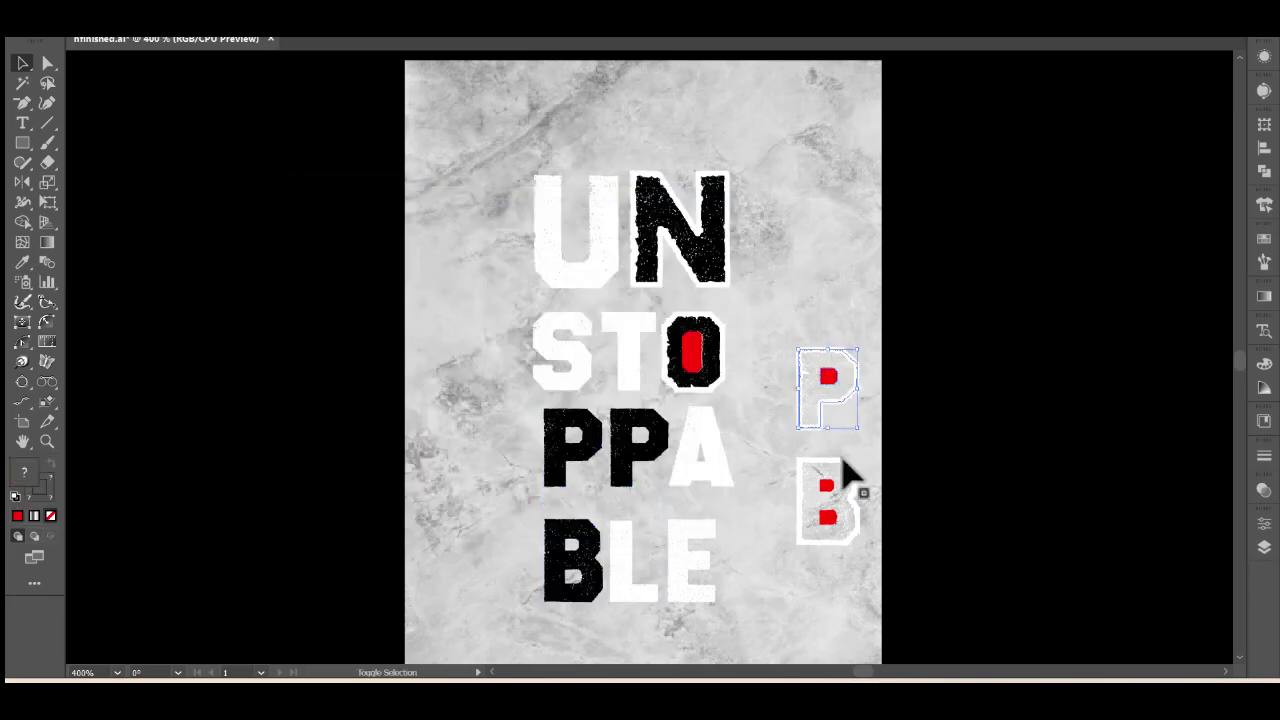
# Group the outlined P with its red counter and place copies over both P's of PPA
pyautogui.rightClick(838, 418)
pyautogui.click(884, 422)
pyautogui.moveTo(839, 354)
pyautogui.mouseDown()
pyautogui.moveTo(586, 416)
pyautogui.moveTo(652, 420)
pyautogui.mouseUp()
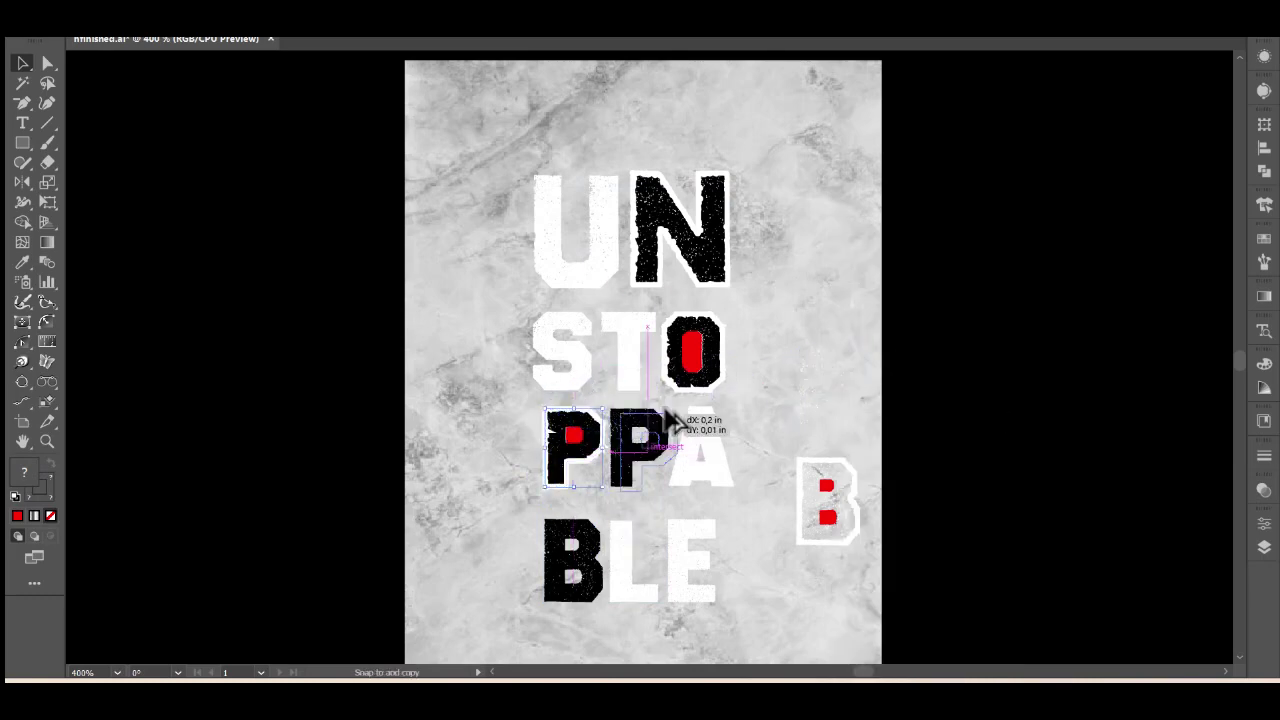
pyautogui.moveTo(652, 420); pyautogui.dragTo(652, 420)
# Isolate the spare B and reshape its upper red counter
pyautogui.keyDown('shift'); pyautogui.click(822, 473); pyautogui.keyUp('shift')
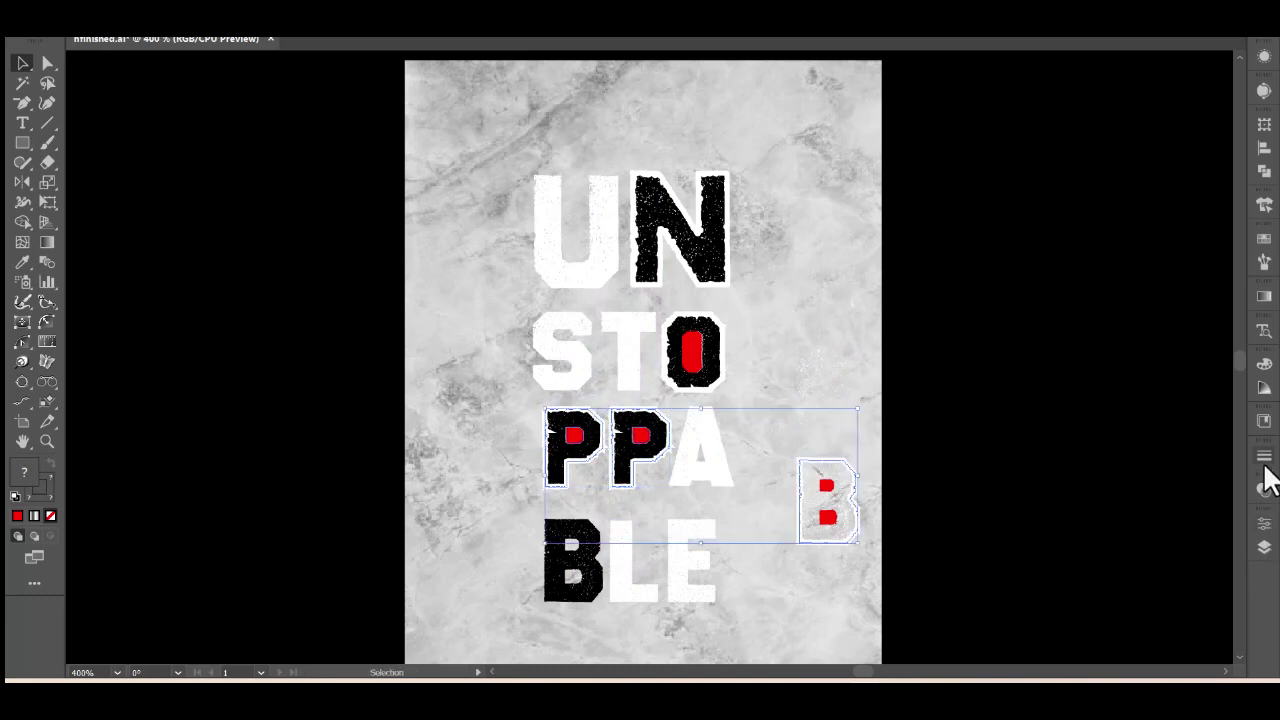
pyautogui.click(1264, 456)
pyautogui.click(925, 372)
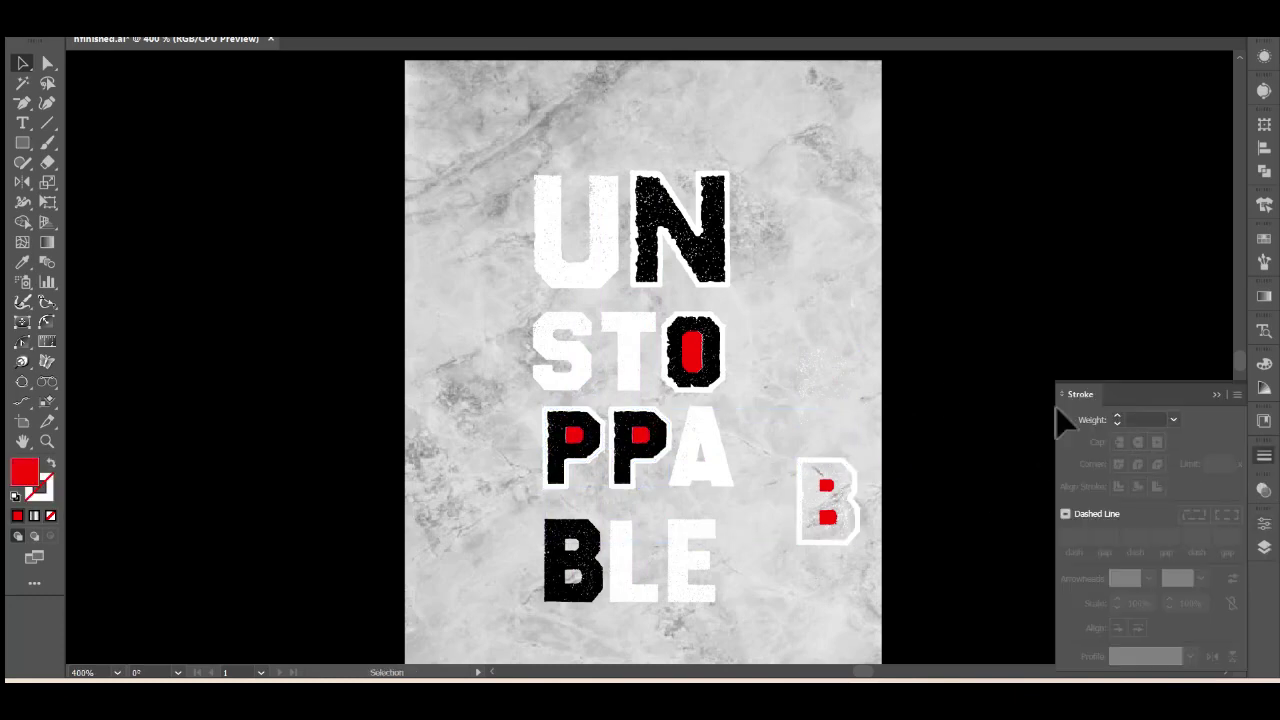
pyautogui.click(845, 510)
pyautogui.rightClick(837, 537)
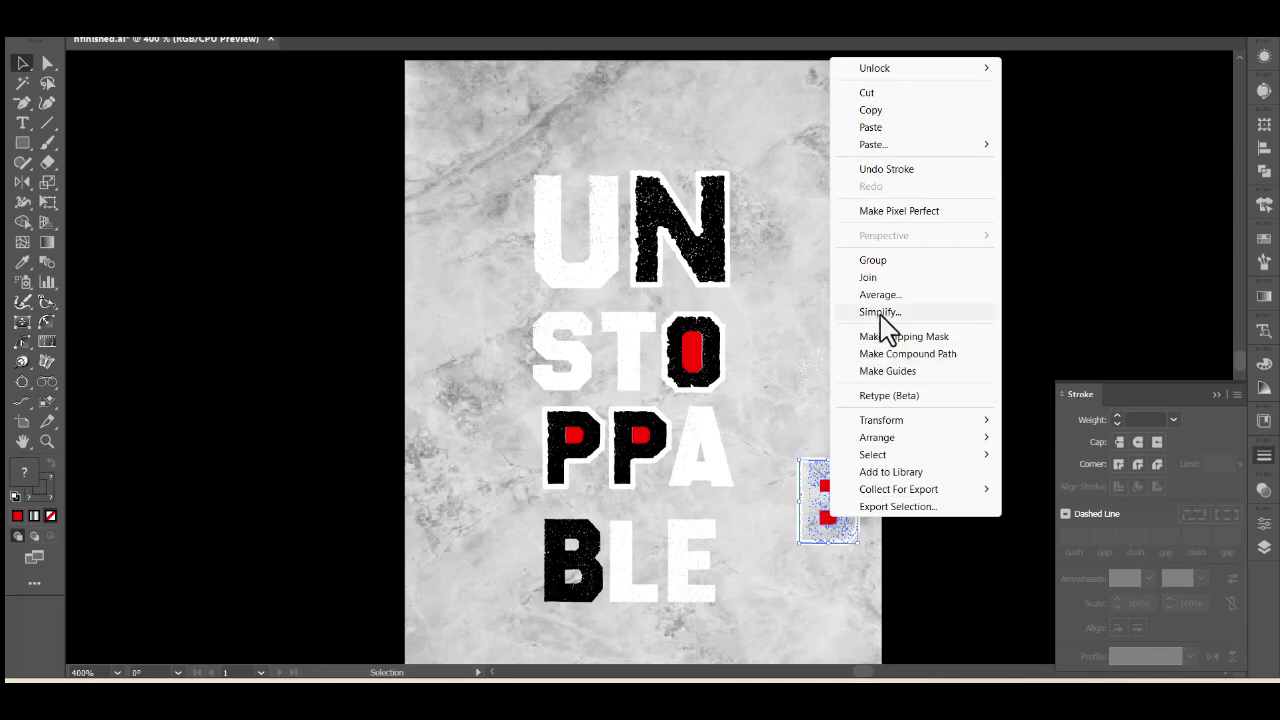
pyautogui.click(838, 455)
pyautogui.click(838, 455)
pyautogui.click(825, 490)
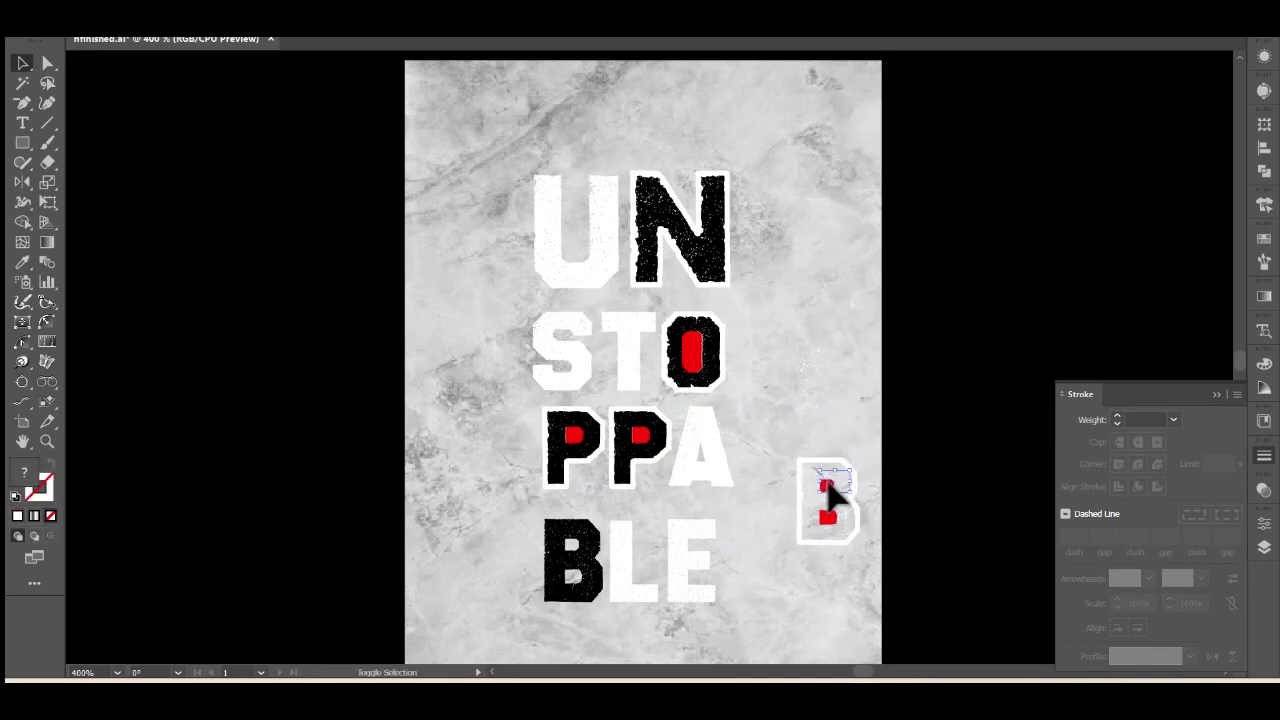
pyautogui.moveTo(818, 494); pyautogui.dragTo(800, 500)
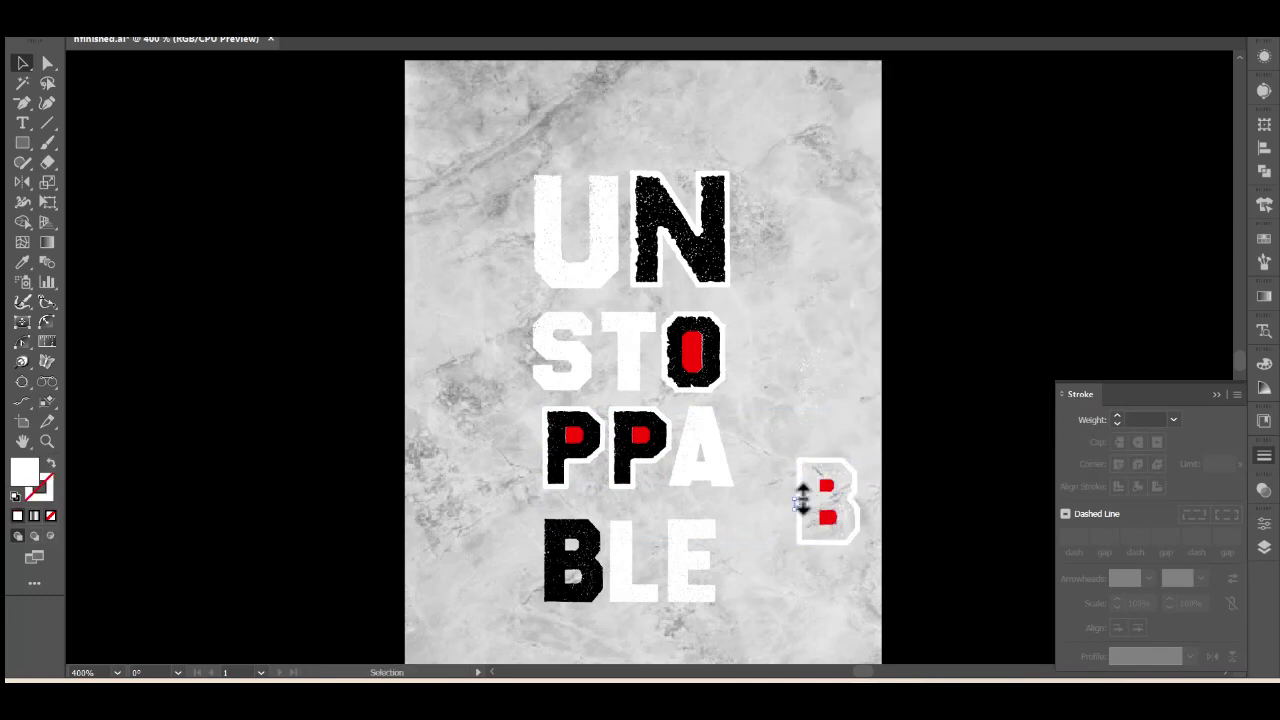
# Group the B outline with its red counters, set it over BLE's B, and delete the speckled leftover
pyautogui.click(800, 507)
pyautogui.moveTo(845, 470); pyautogui.dragTo(814, 566)
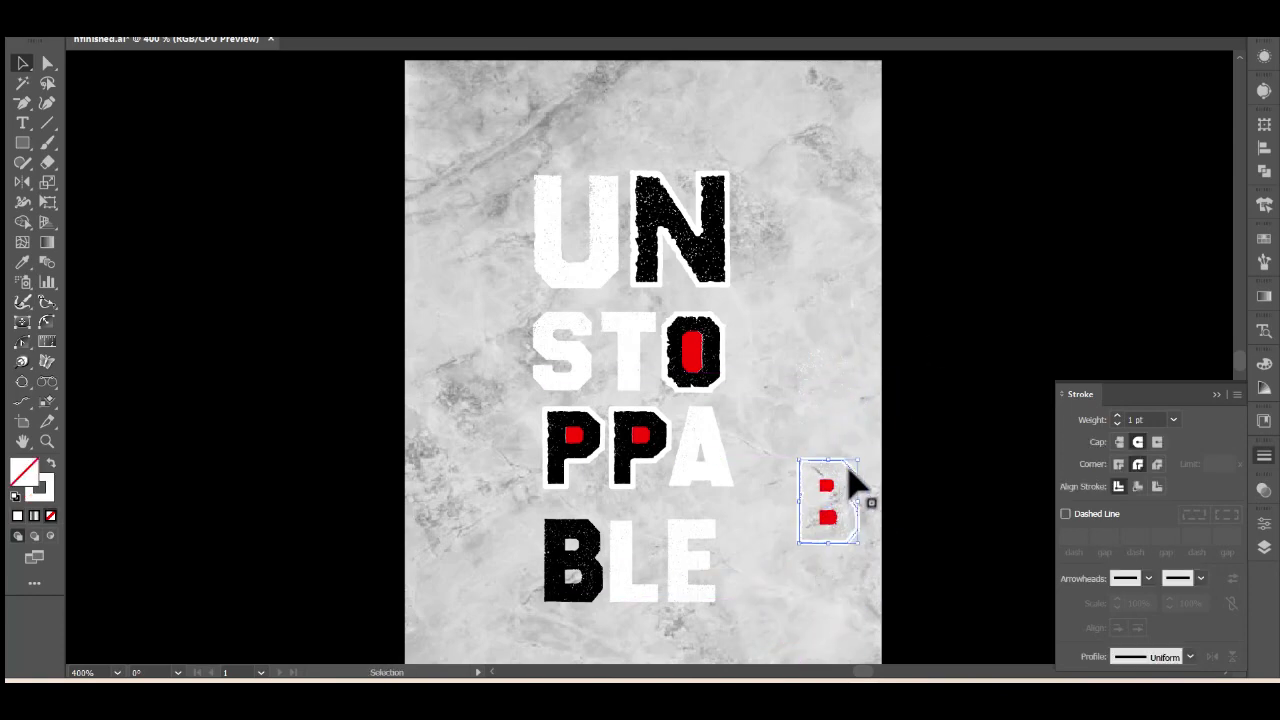
pyautogui.keyDown('shift'); pyautogui.click(828, 532); pyautogui.keyUp('shift')
pyautogui.rightClick(830, 532)
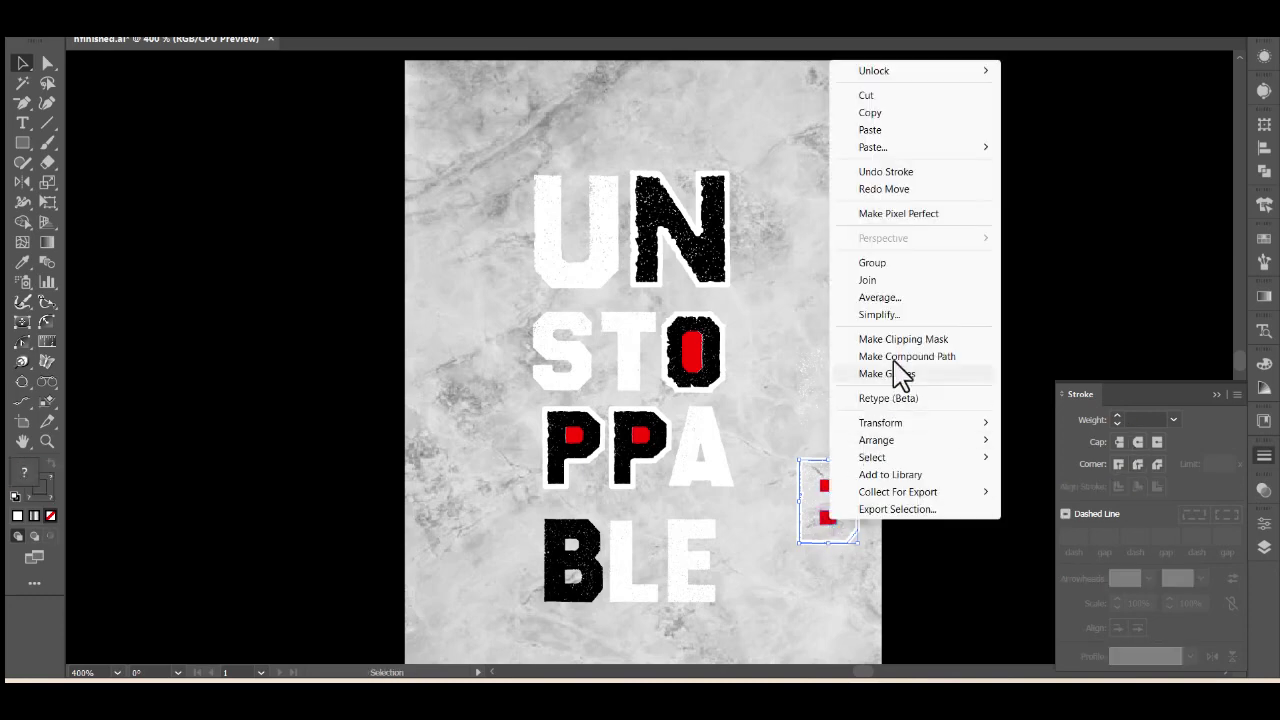
pyautogui.click(900, 264)
pyautogui.moveTo(835, 495); pyautogui.dragTo(582, 553)
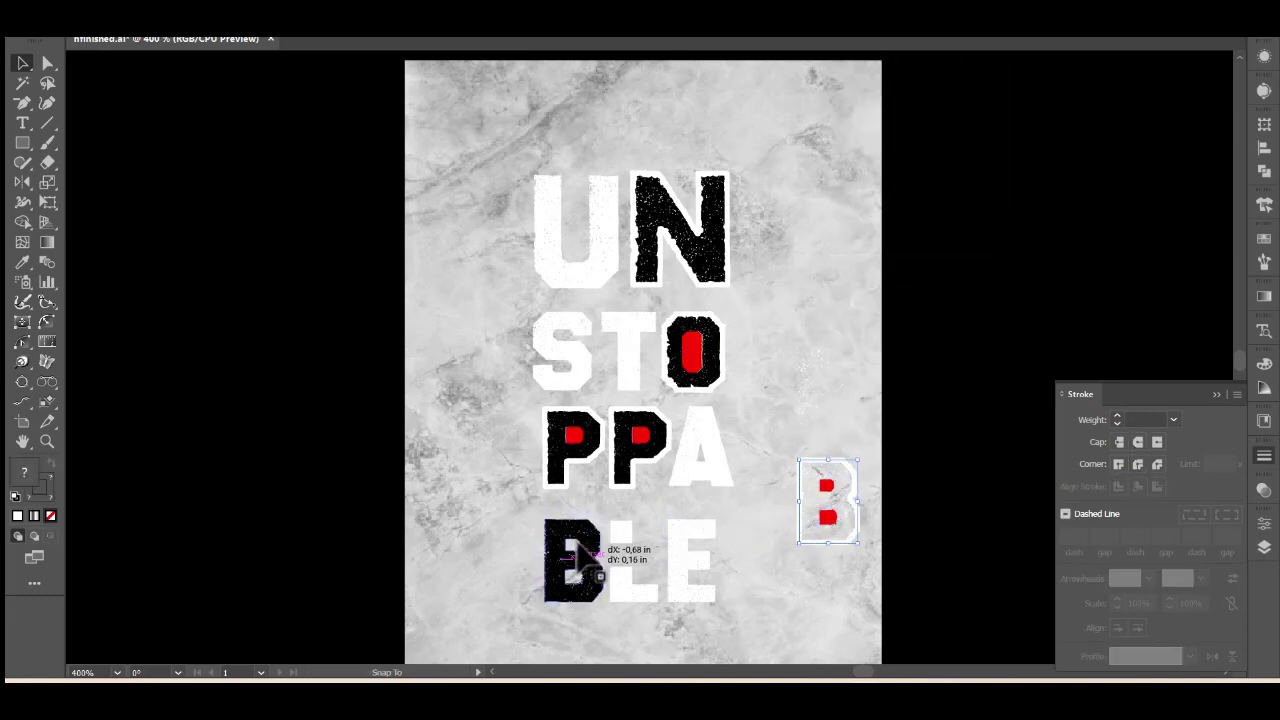
pyautogui.moveTo(880, 240); pyautogui.dragTo(785, 612)
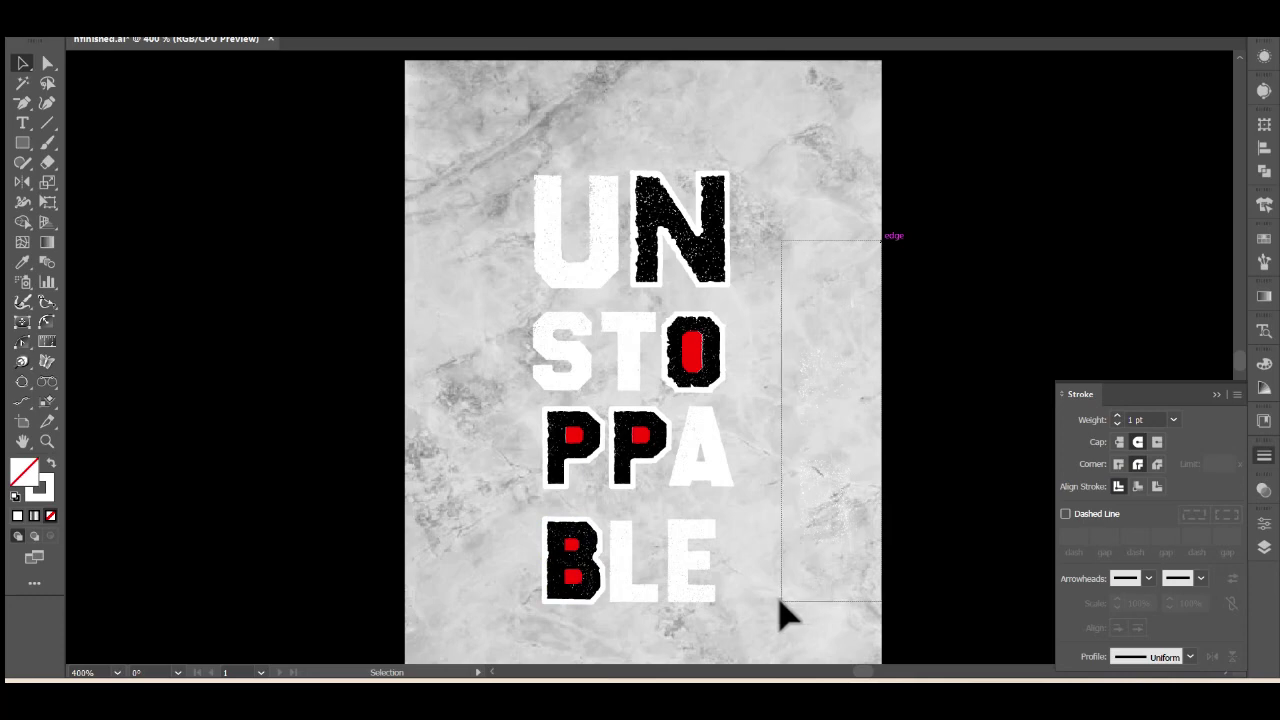
pyautogui.press('Delete')
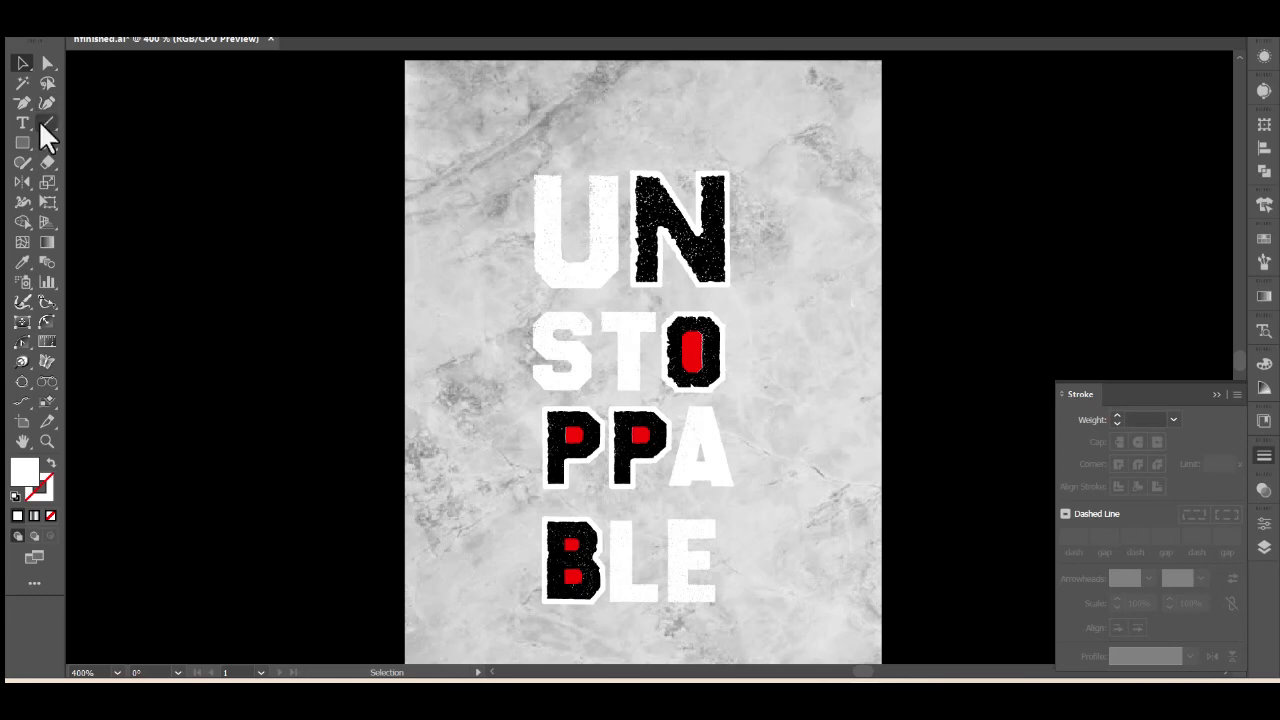
# Draw a test polygon beside UN, undo it, and zoom in on the N
pyautogui.click(21, 150)
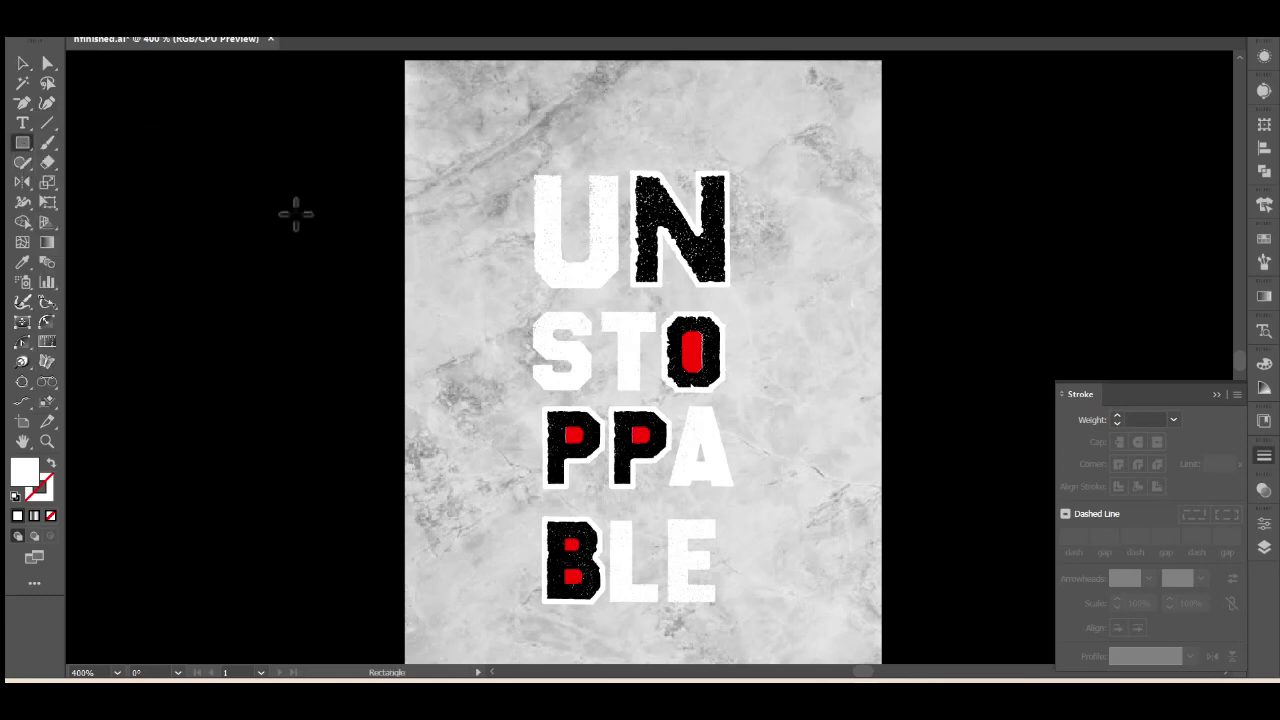
pyautogui.moveTo(790, 225); pyautogui.dragTo(822, 250)
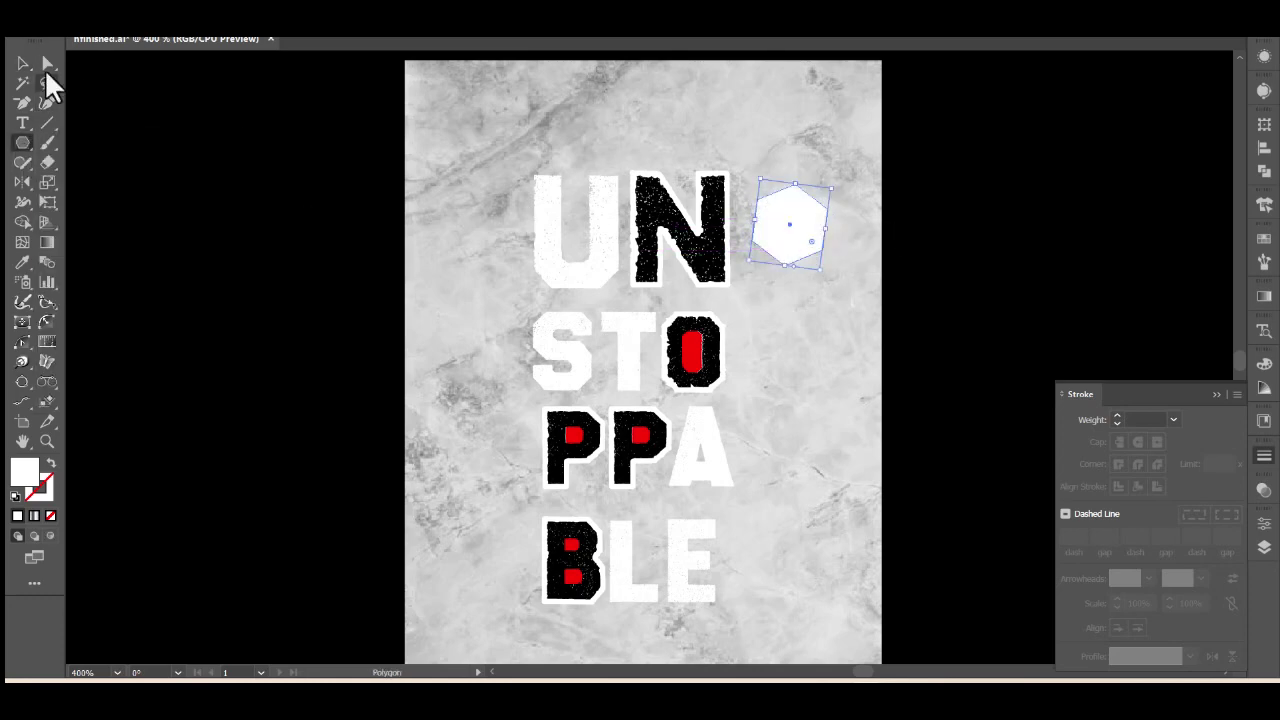
pyautogui.hotkey('ctrl', 'z')
pyautogui.hotkey('ctrl', '=')
# Draw two red triangles with the Pen tool on either side of the N's diagonal
pyautogui.press('p')
pyautogui.click(622, 300)
pyautogui.click(622, 405)
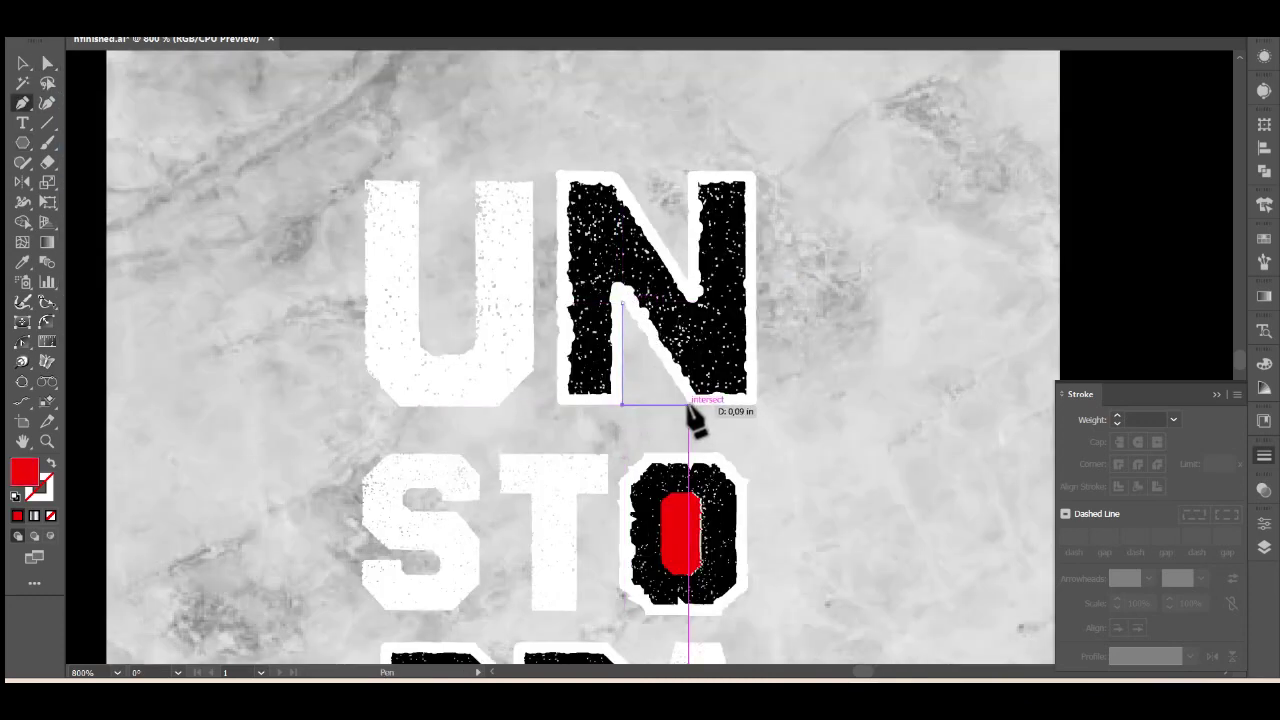
pyautogui.click(688, 405)
pyautogui.click(622, 300)
pyautogui.click(690, 280)
pyautogui.click(615, 170)
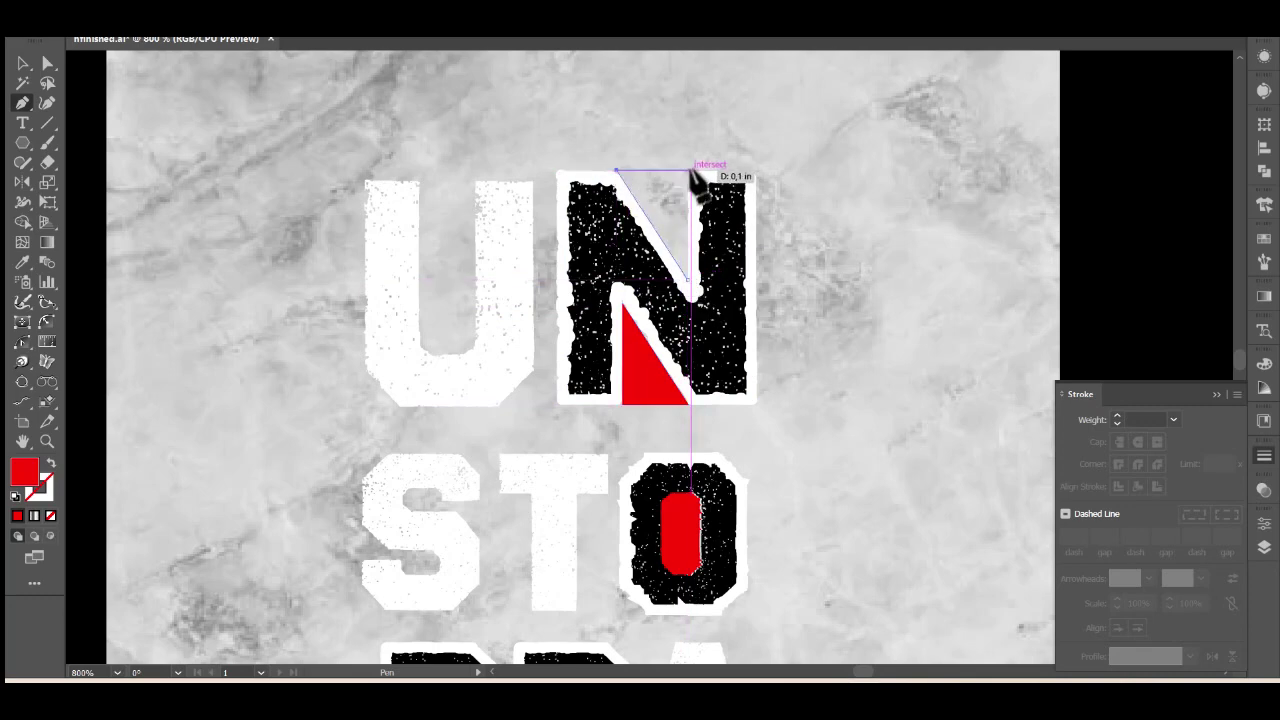
pyautogui.click(690, 170)
pyautogui.click(22, 63)
pyautogui.click(70, 415)
pyautogui.keyDown('alt'); pyautogui.click(760, 472); pyautogui.keyUp('alt')
pyautogui.keyDown('alt'); pyautogui.click(643, 366); pyautogui.keyUp('alt')
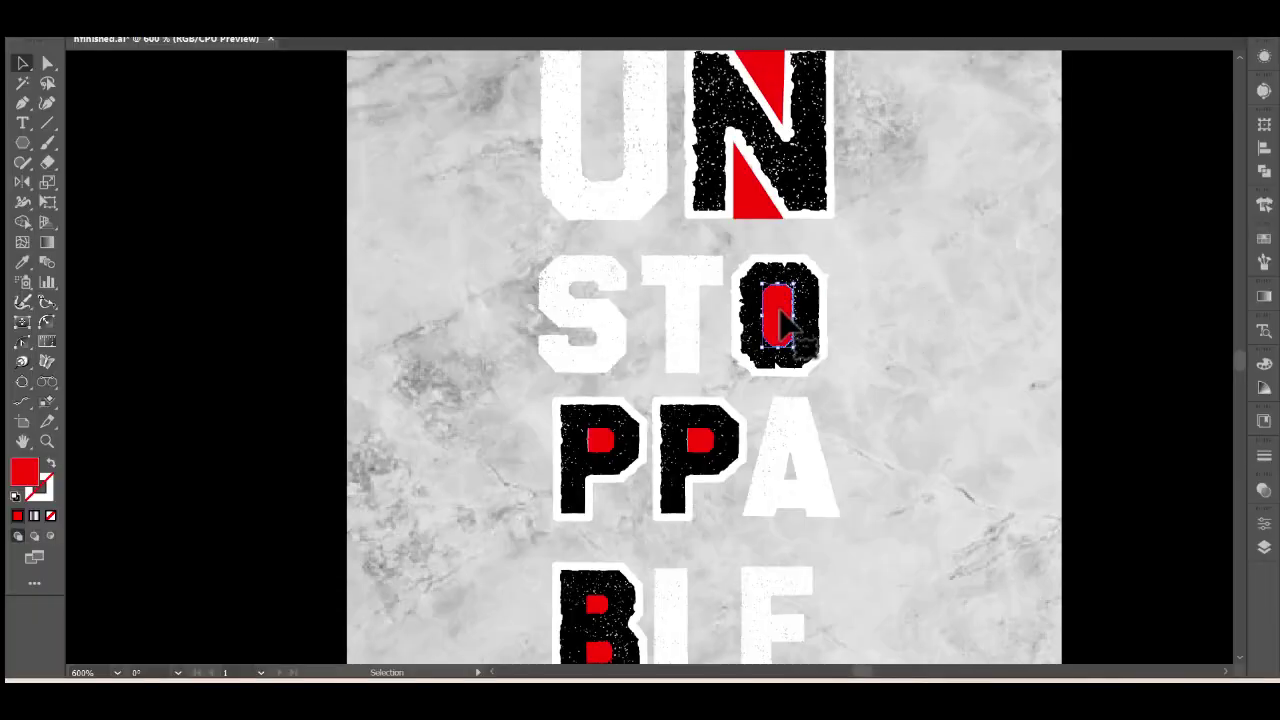
# Copy the O's red counter beside STO as a red outline with round join and 0.5 pt weight
pyautogui.rightClick(782, 310)
pyautogui.click(497, 257)
pyautogui.moveTo(782, 320); pyautogui.dragTo(925, 325)
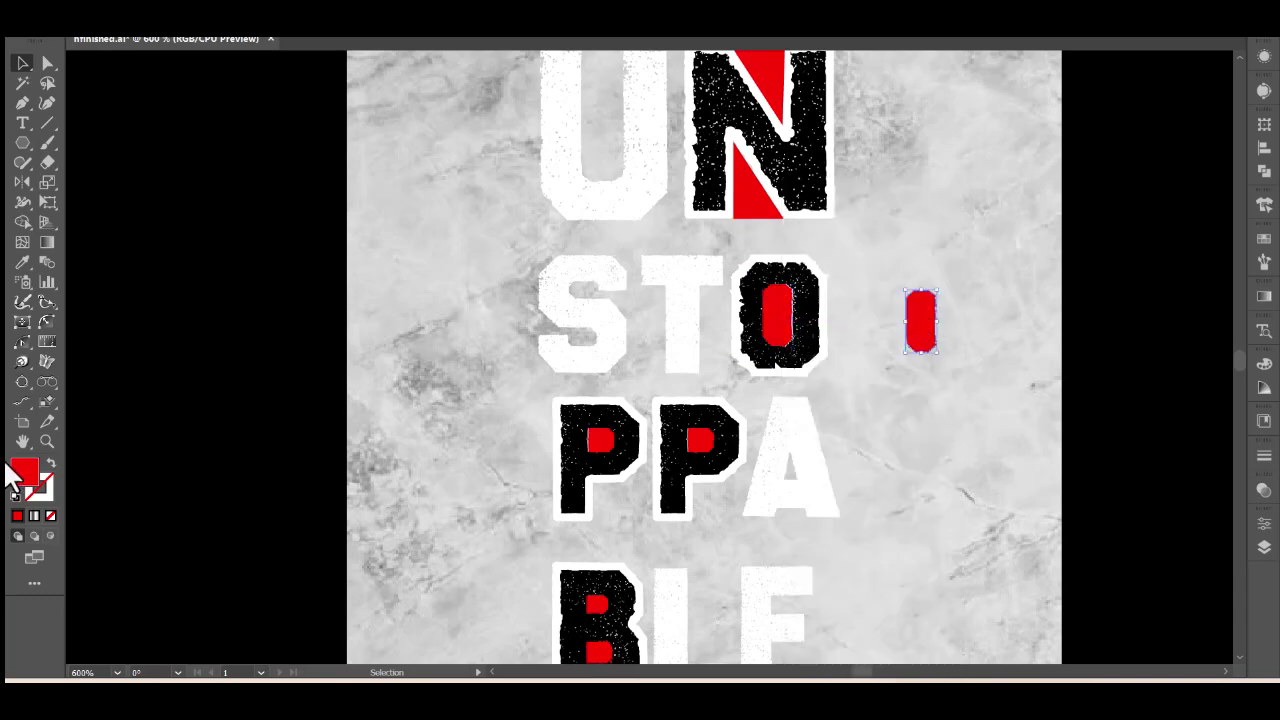
pyautogui.click(51, 465)
pyautogui.click(1266, 457)
pyautogui.click(1137, 463)
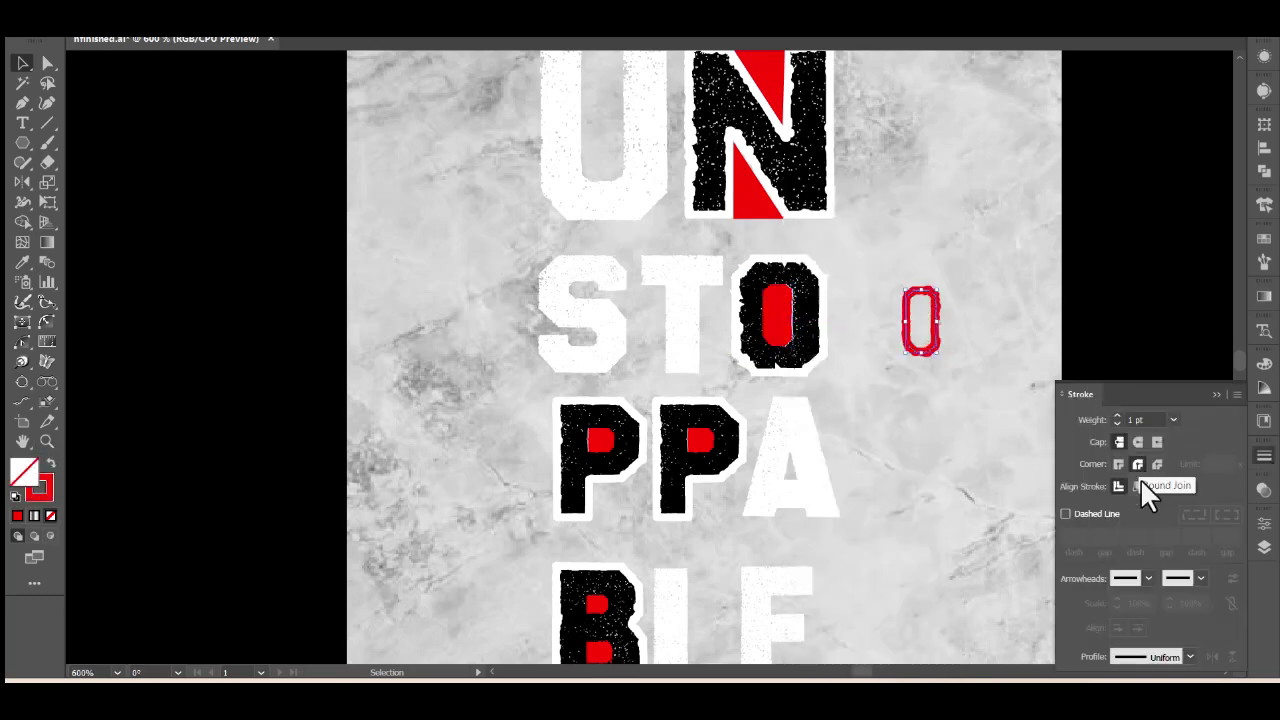
pyautogui.click(1119, 424)
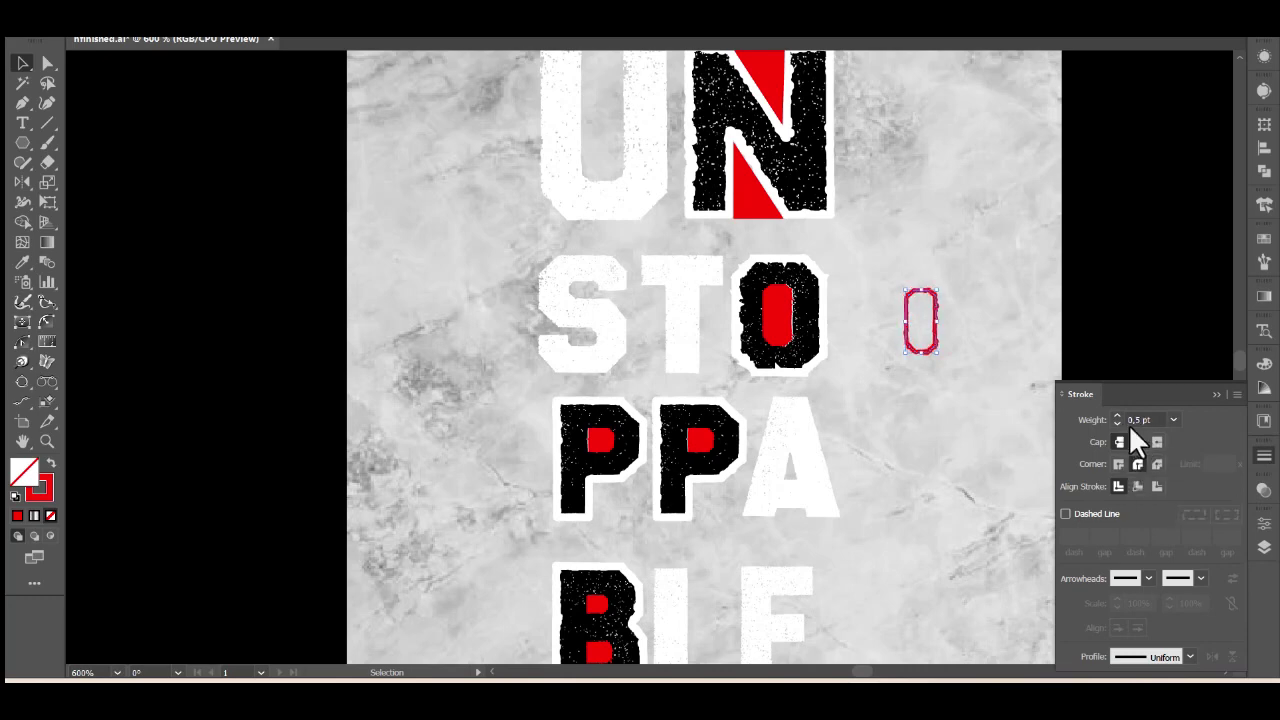
pyautogui.click(1215, 393)
# Make the copied outline white, round-cornered at 0.5 pt, and place it over the O's counter
pyautogui.click(23, 262)
pyautogui.click(552, 272)
pyautogui.click(51, 466)
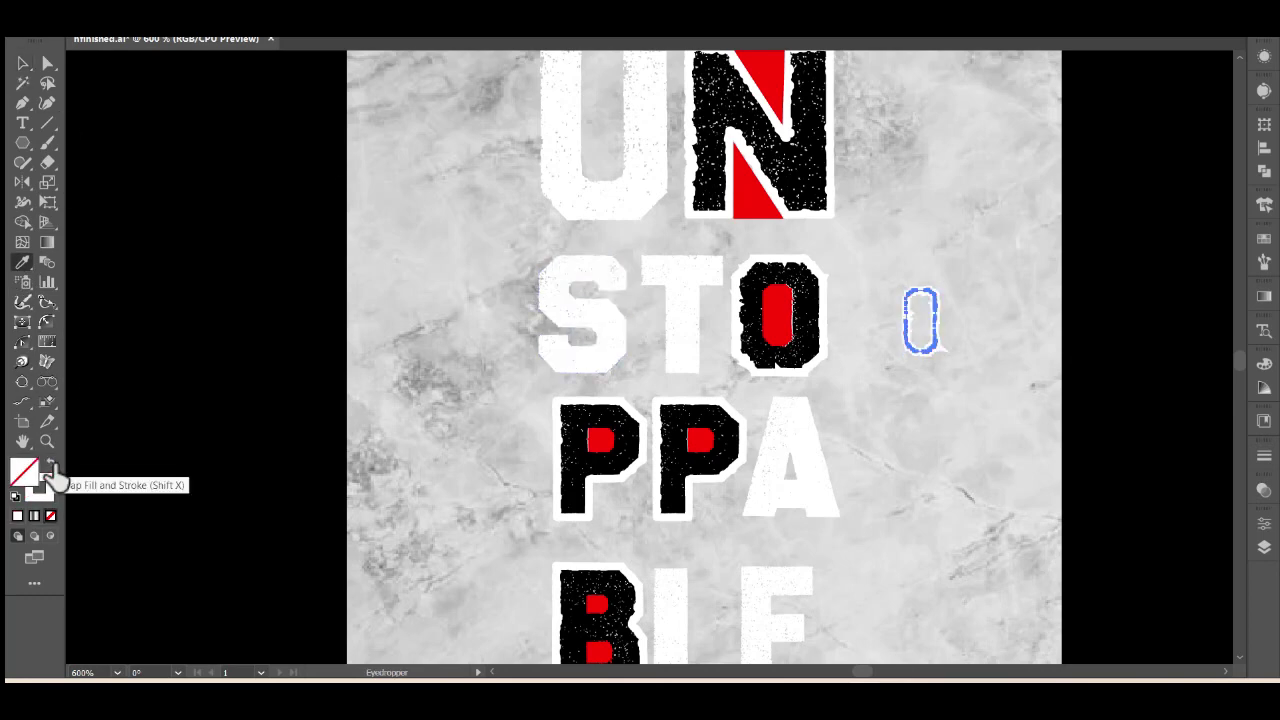
pyautogui.click(1262, 456)
pyautogui.click(1137, 463)
pyautogui.click(1117, 423)
pyautogui.click(1117, 423)
pyautogui.click(23, 63)
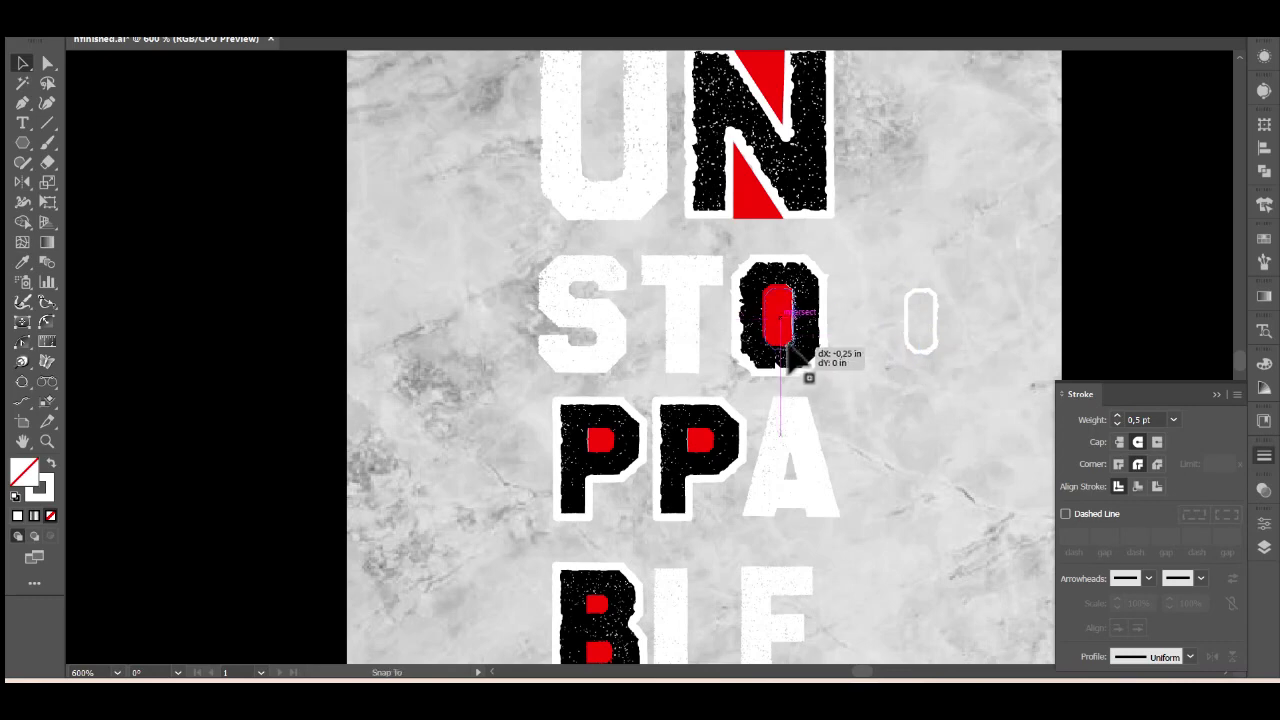
pyautogui.moveTo(931, 352); pyautogui.dragTo(788, 347)
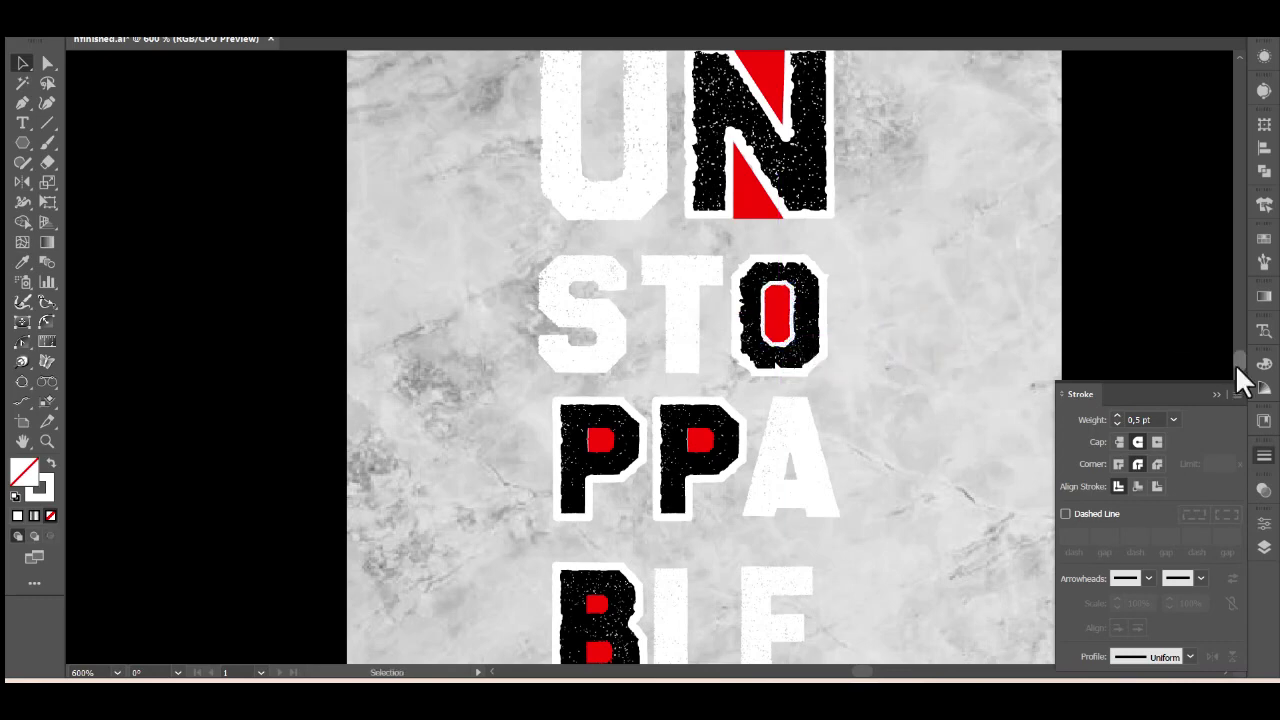
# Ungroup both P's of PPA and select their red counters
pyautogui.click(698, 458)
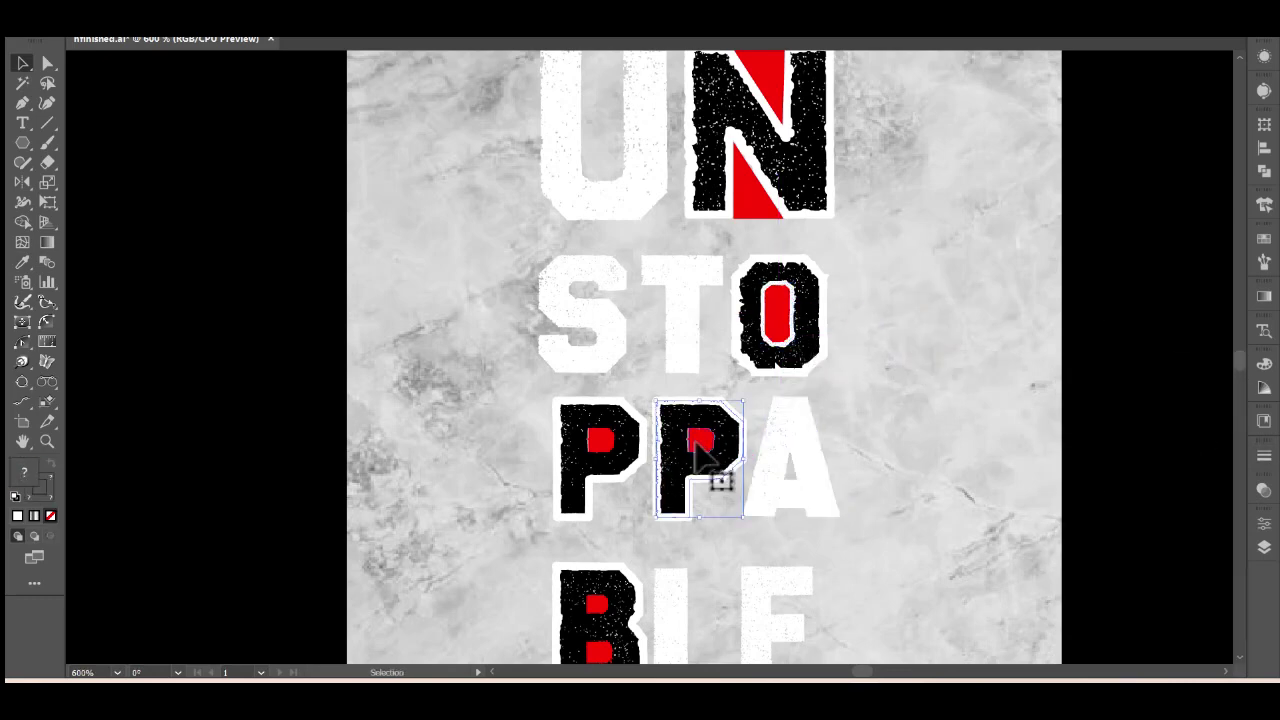
pyautogui.rightClick(698, 458)
pyautogui.click(750, 272)
pyautogui.click(614, 450)
pyautogui.rightClick(614, 450)
pyautogui.click(660, 283)
pyautogui.click(600, 440)
pyautogui.keyDown('shift'); pyautogui.click(700, 440); pyautogui.keyUp('shift')
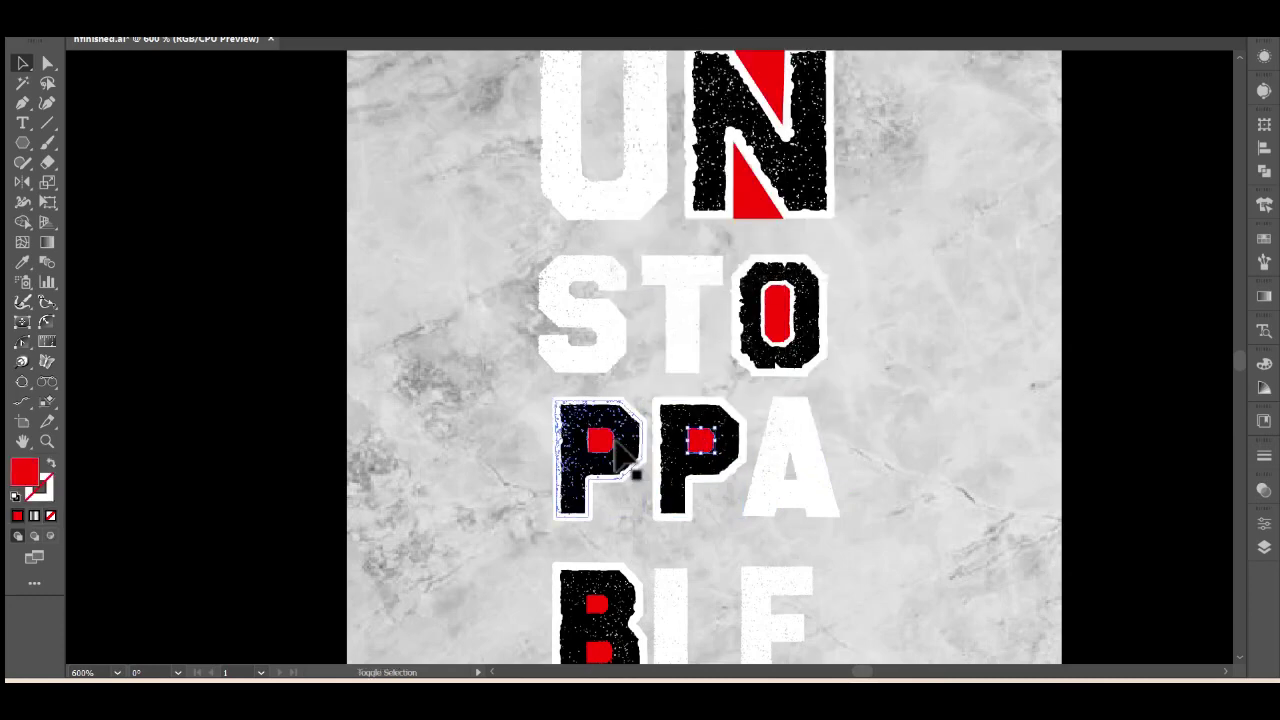
# Give the P counters a white 0.5 pt outline with round join
pyautogui.click(1264, 465)
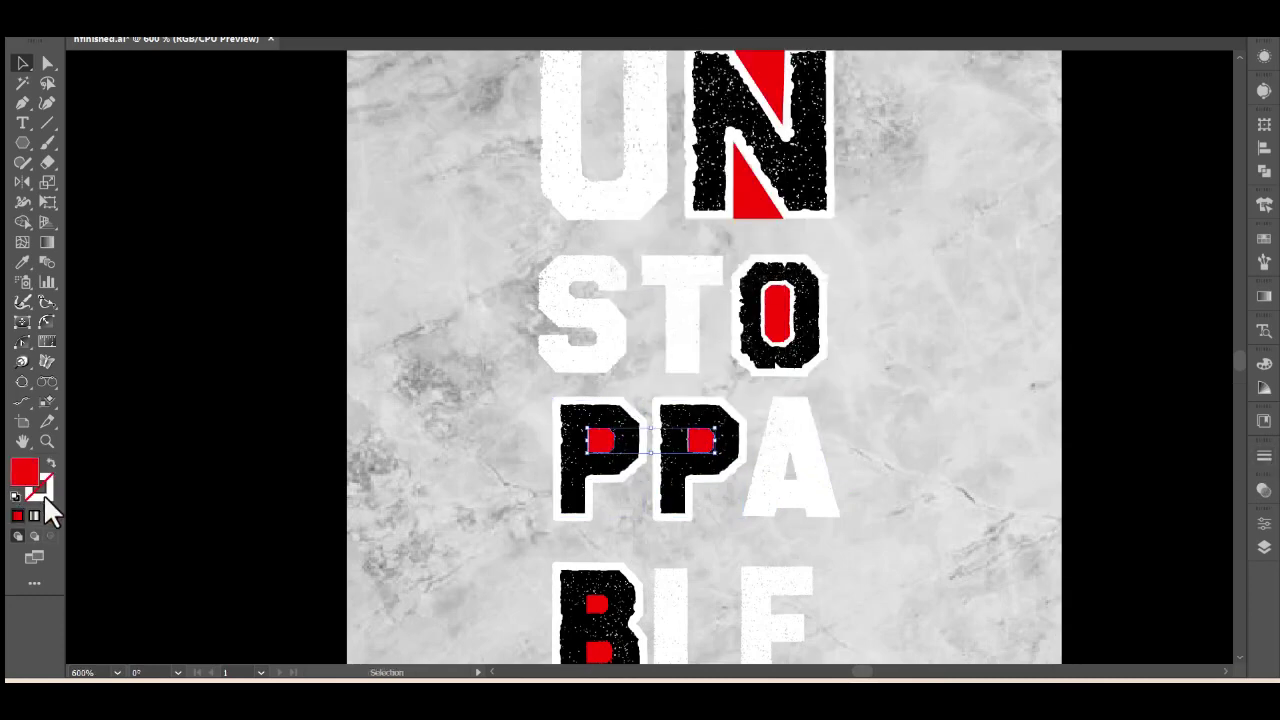
pyautogui.click(42, 490)
pyautogui.click(1080, 468)
pyautogui.click(1216, 357)
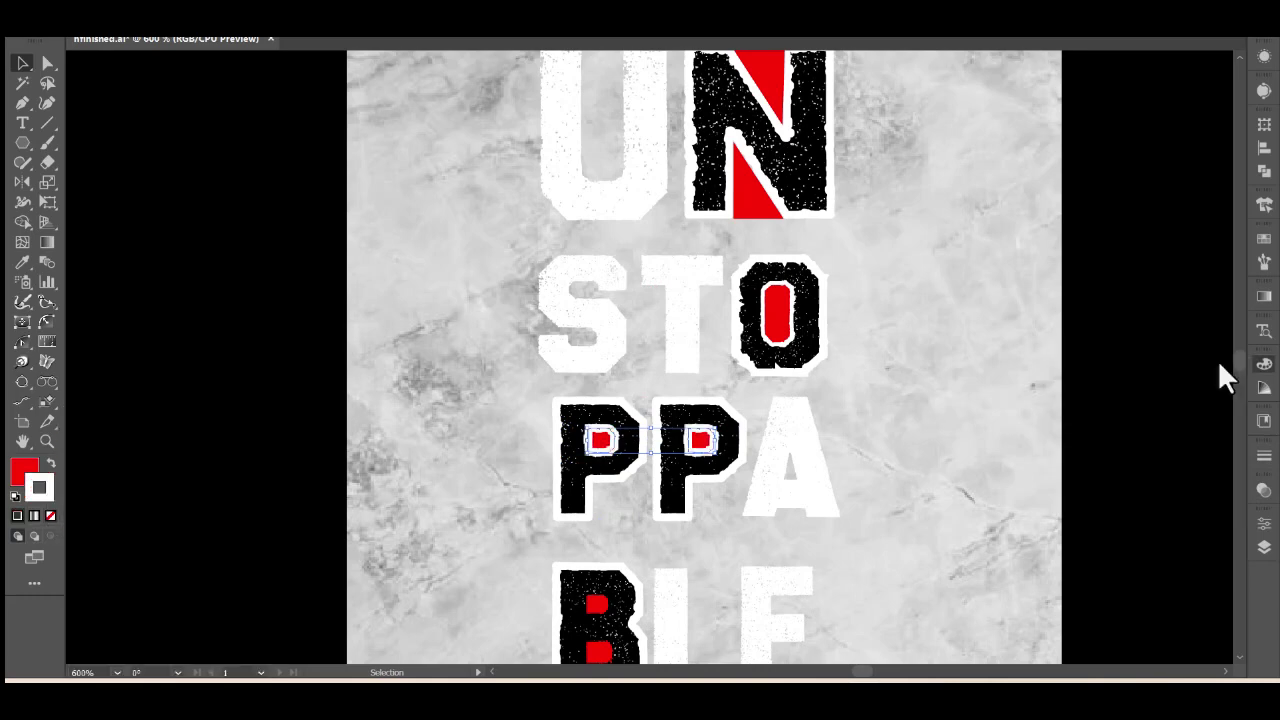
pyautogui.click(1264, 455)
pyautogui.click(1140, 465)
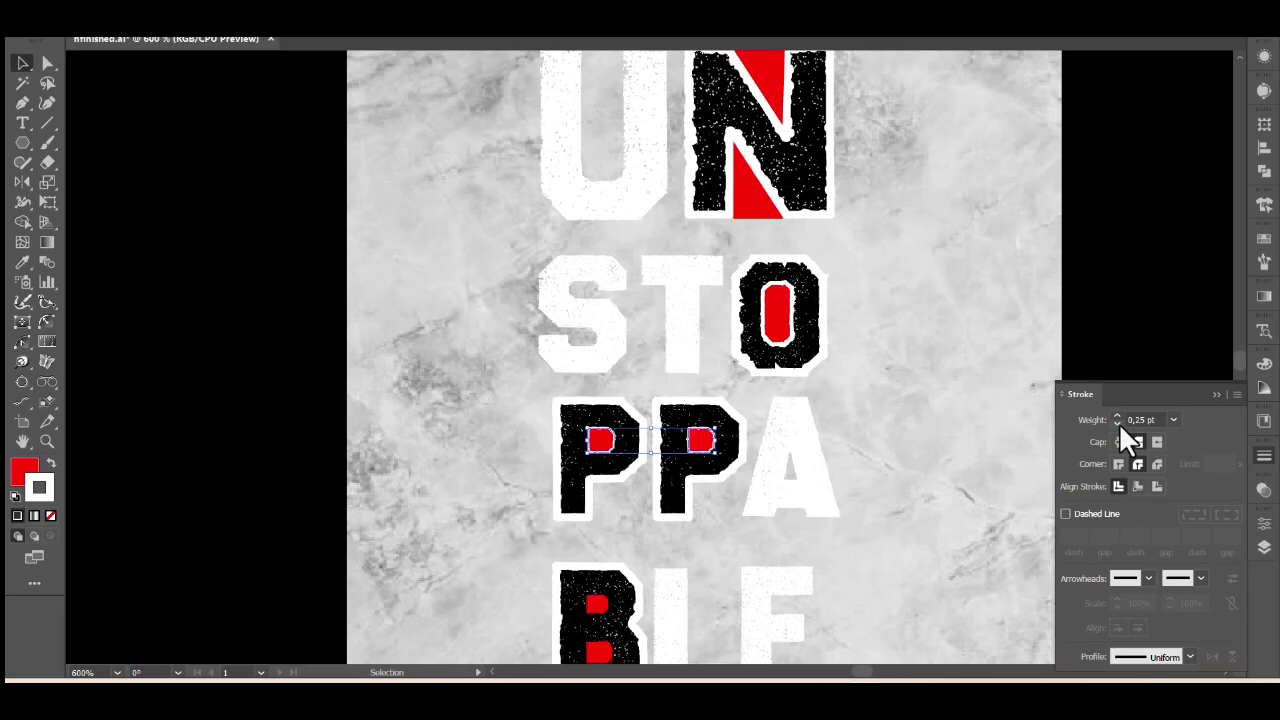
pyautogui.click(1117, 415)
pyautogui.click(1105, 338)
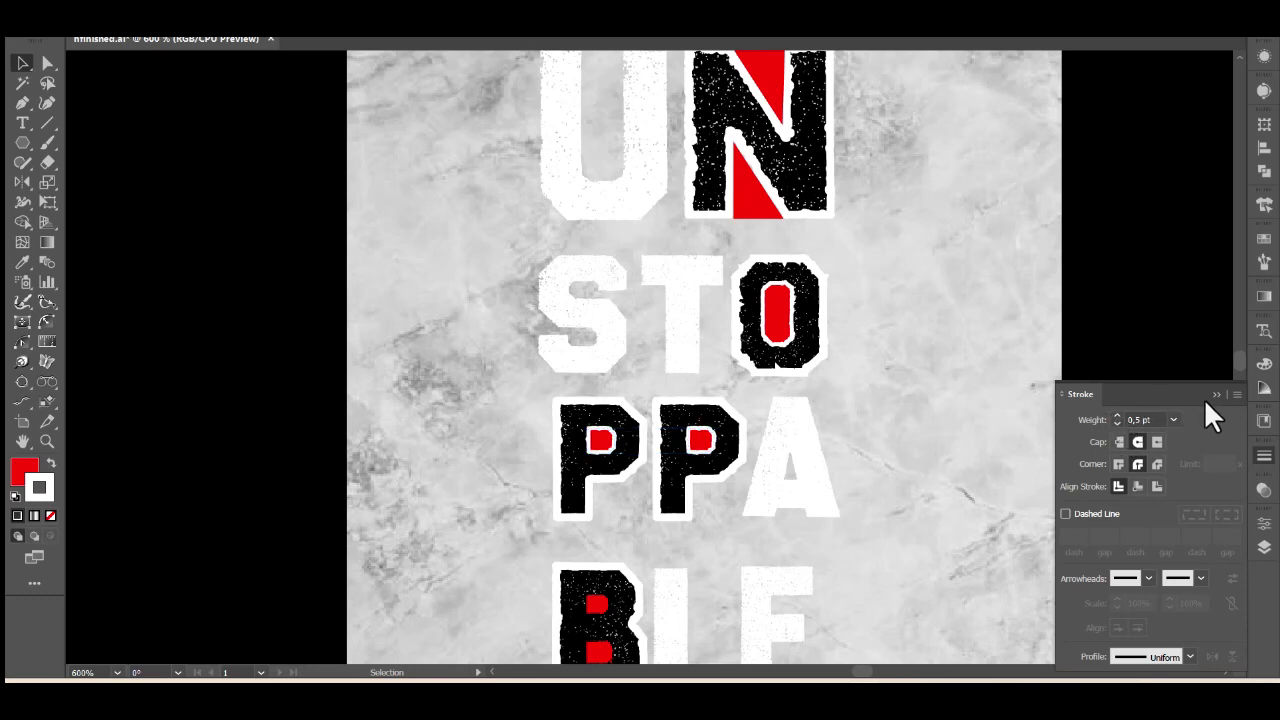
pyautogui.click(1205, 400)
pyautogui.scroll(-1, 543, 629)
# Ungroup the B and give its two red counters a white round-joined outline
pyautogui.rightClick(604, 561)
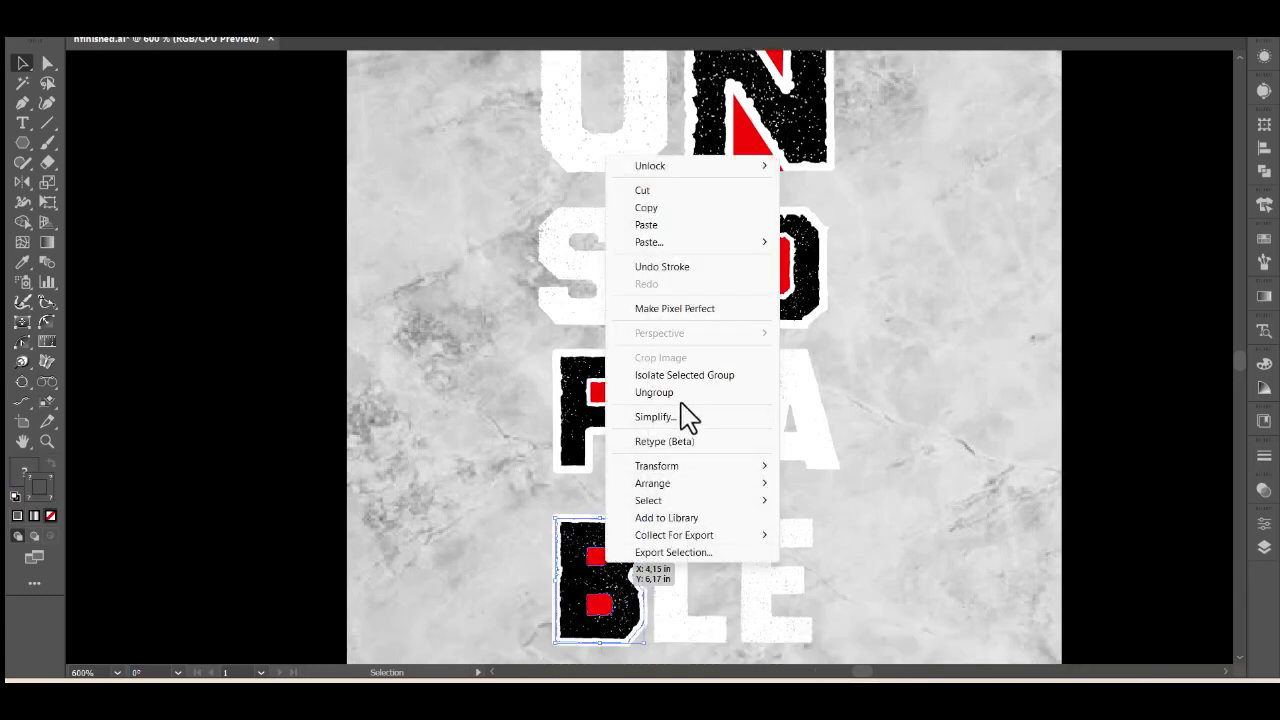
pyautogui.click(680, 392)
pyautogui.click(597, 557)
pyautogui.keyDown('shift'); pyautogui.click(600, 604); pyautogui.keyUp('shift')
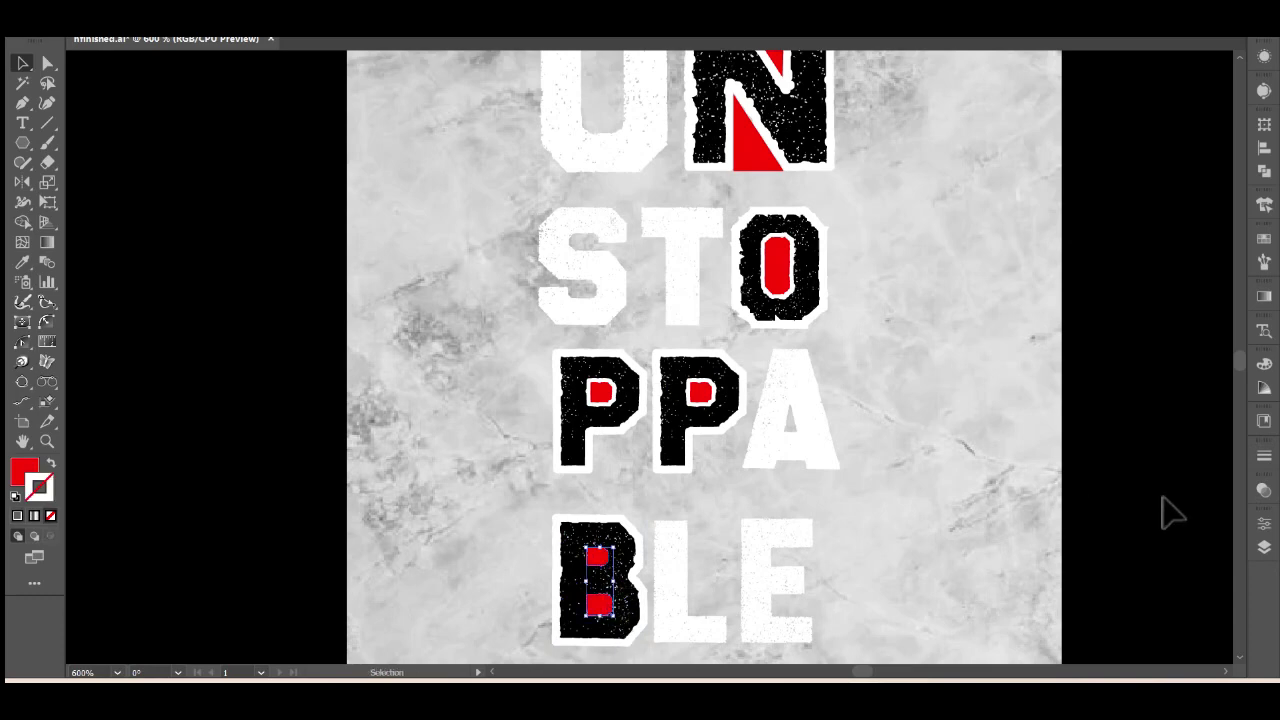
pyautogui.click(17, 515)
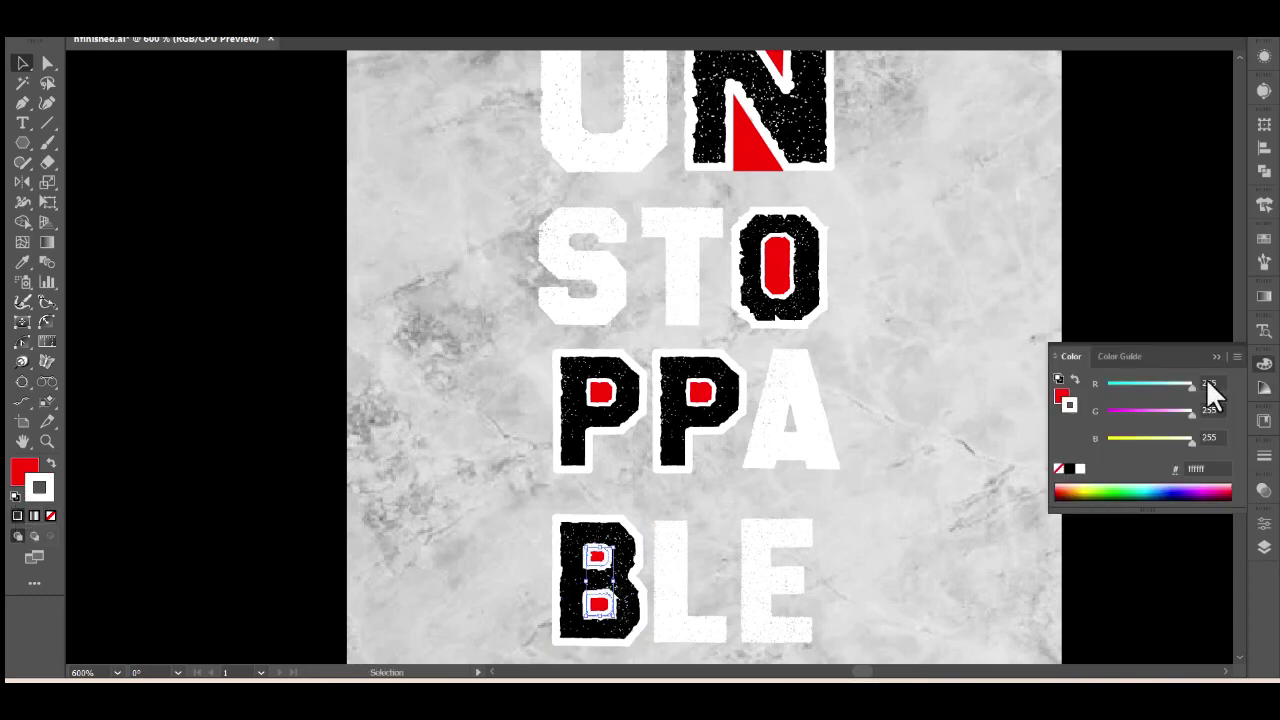
pyautogui.click(1266, 457)
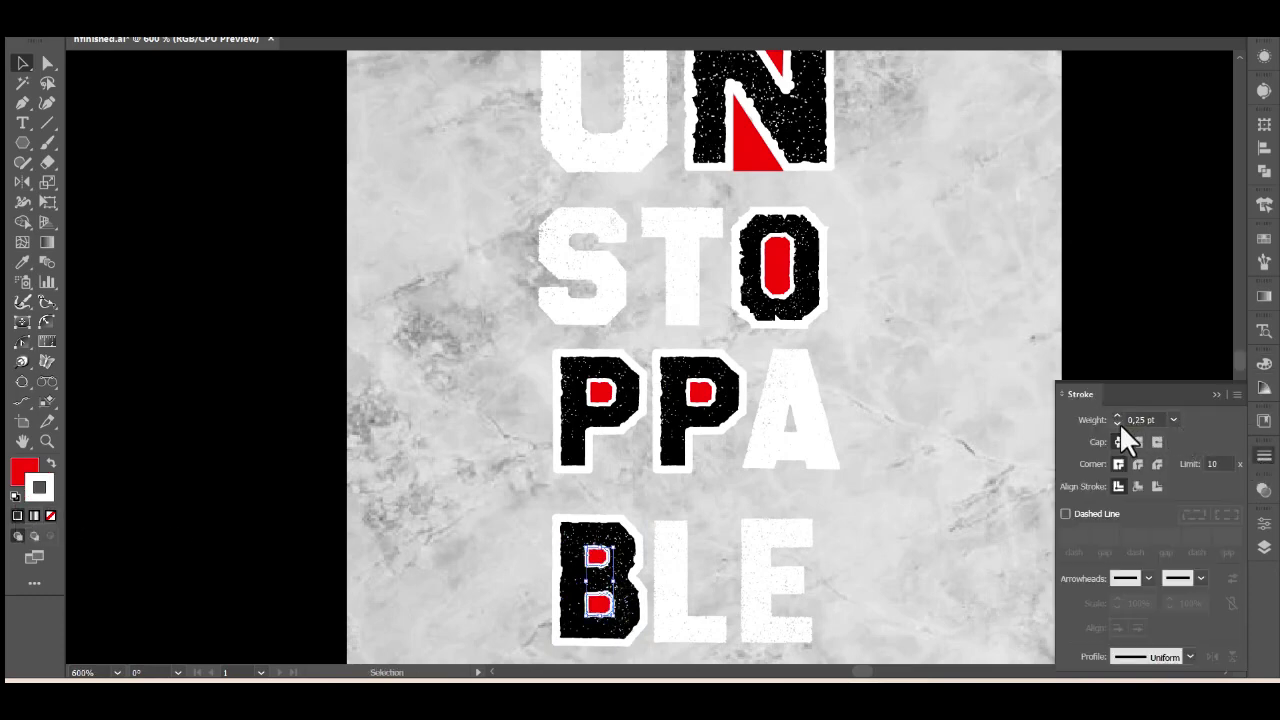
pyautogui.click(1138, 464)
pyautogui.click(978, 388)
pyautogui.click(1216, 396)
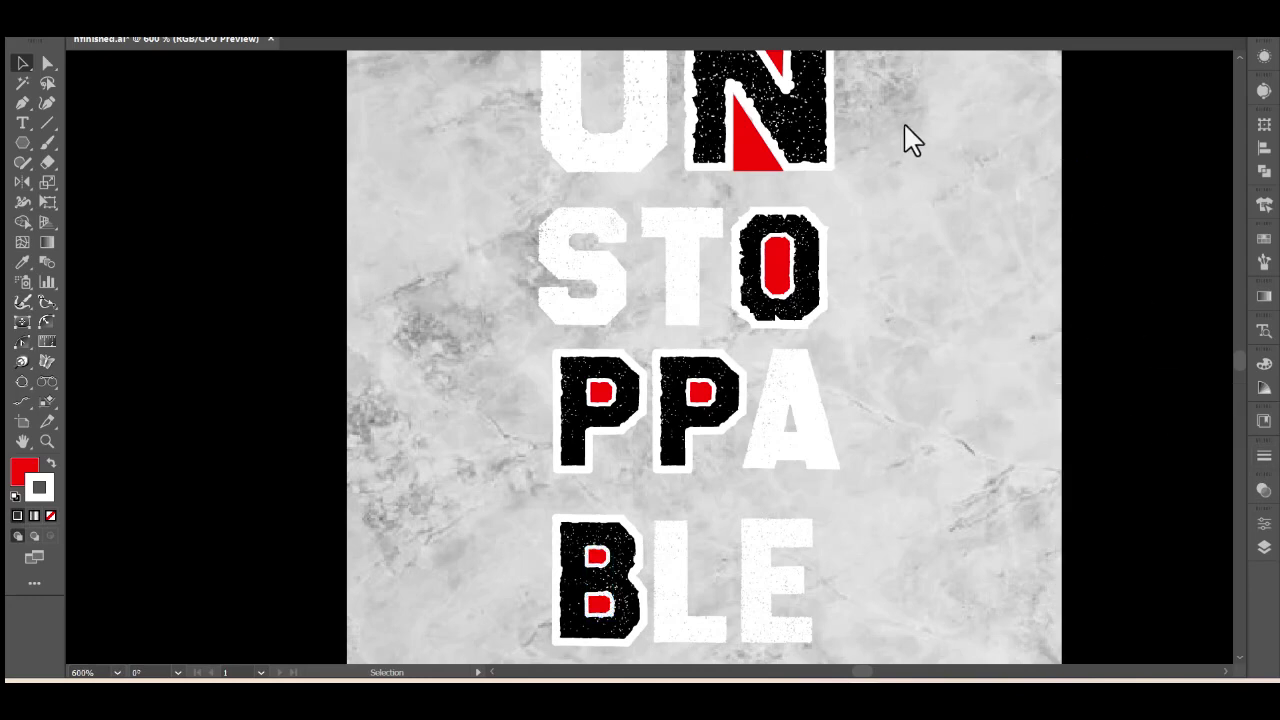
pyautogui.scroll(1, 540, 314)
# Zoom out and draw a red rectangle from above UN to below BLE, stretching its top-right corner
pyautogui.press('z')
pyautogui.keyDown('alt'); pyautogui.click(688, 362); pyautogui.keyUp('alt')
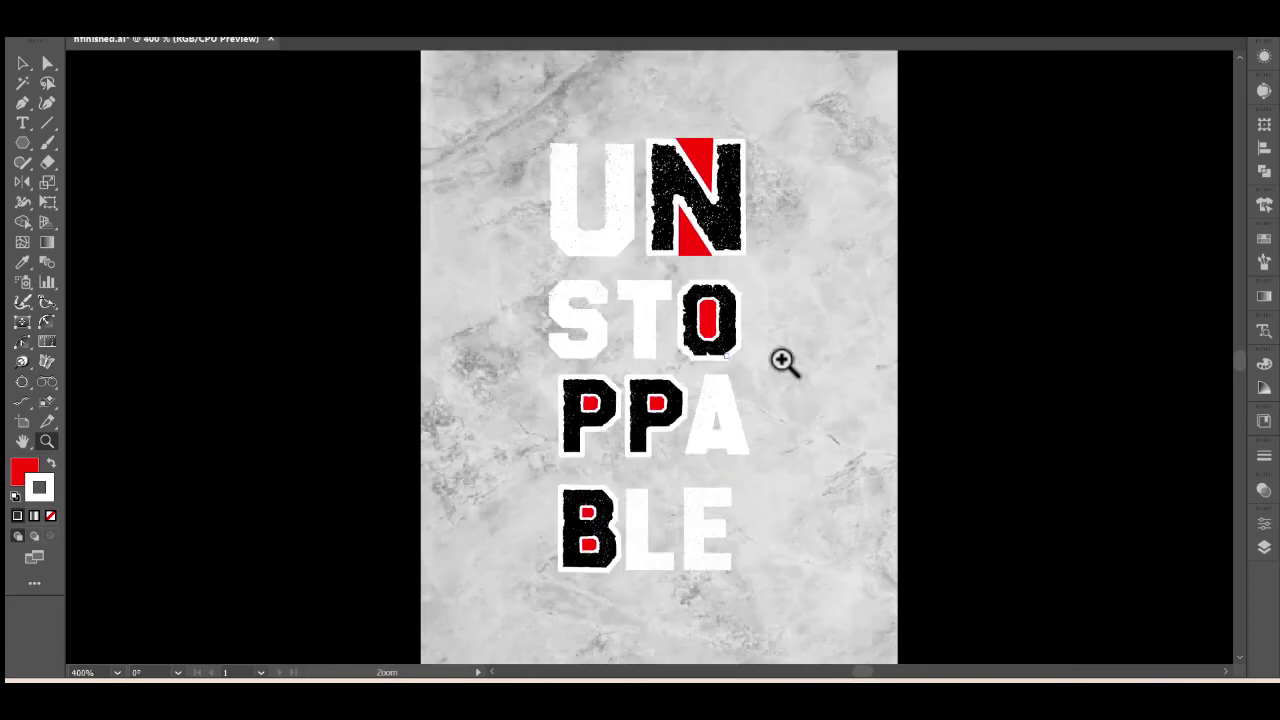
pyautogui.click(20, 65)
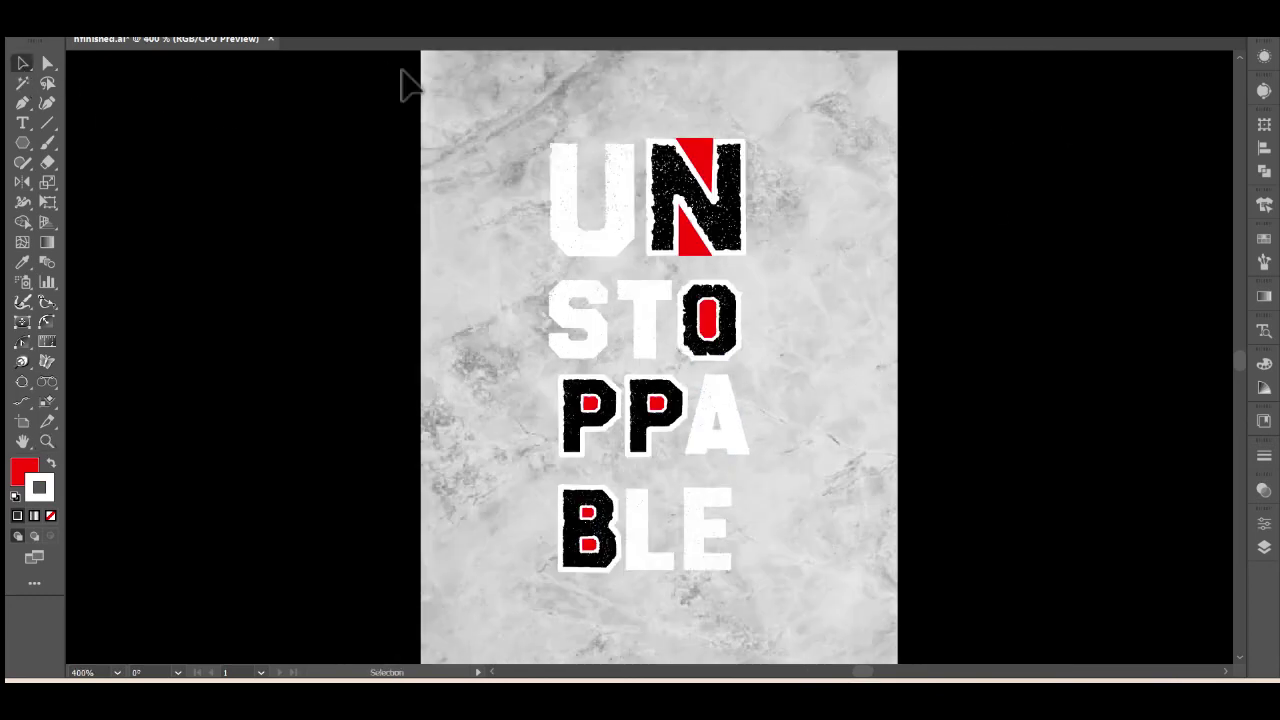
pyautogui.click(23, 145)
pyautogui.click(100, 142)
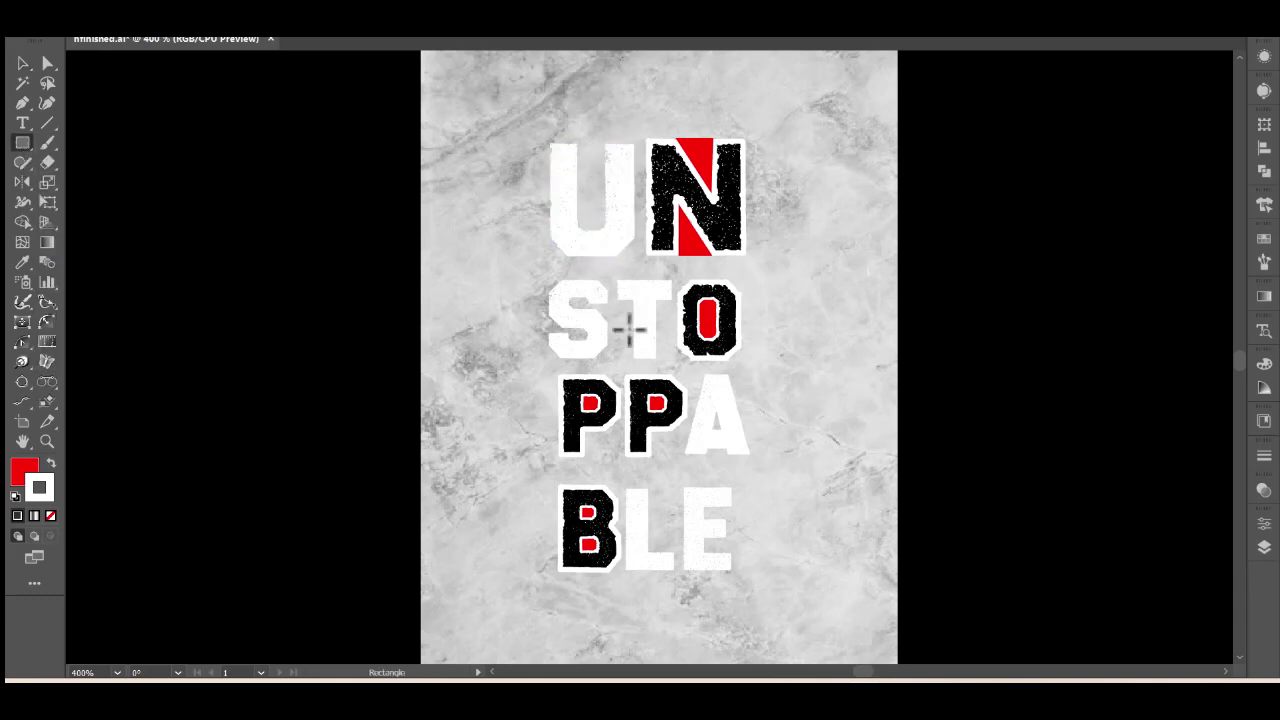
pyautogui.moveTo(548, 140); pyautogui.dragTo(738, 574)
pyautogui.click(23, 64)
pyautogui.moveTo(740, 141); pyautogui.dragTo(747, 137)
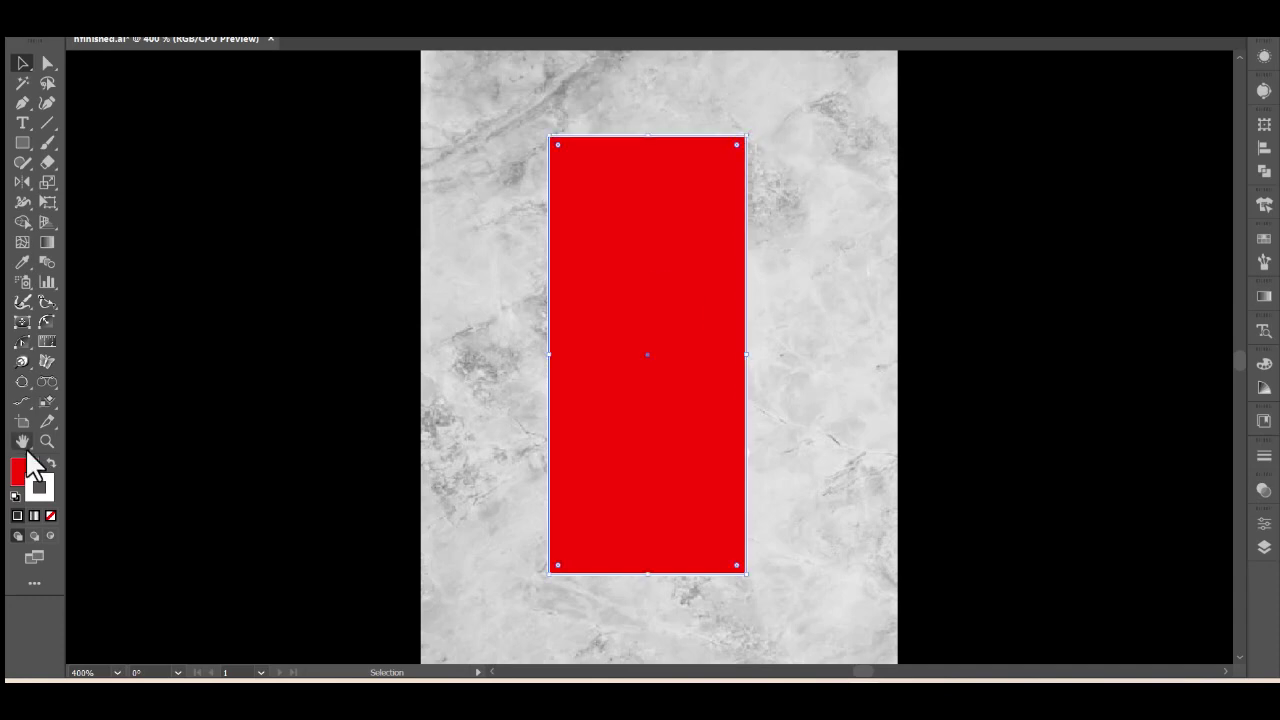
# Swap the rectangle to a red stroke with no fill and widen its left and right sides
pyautogui.click(50, 462)
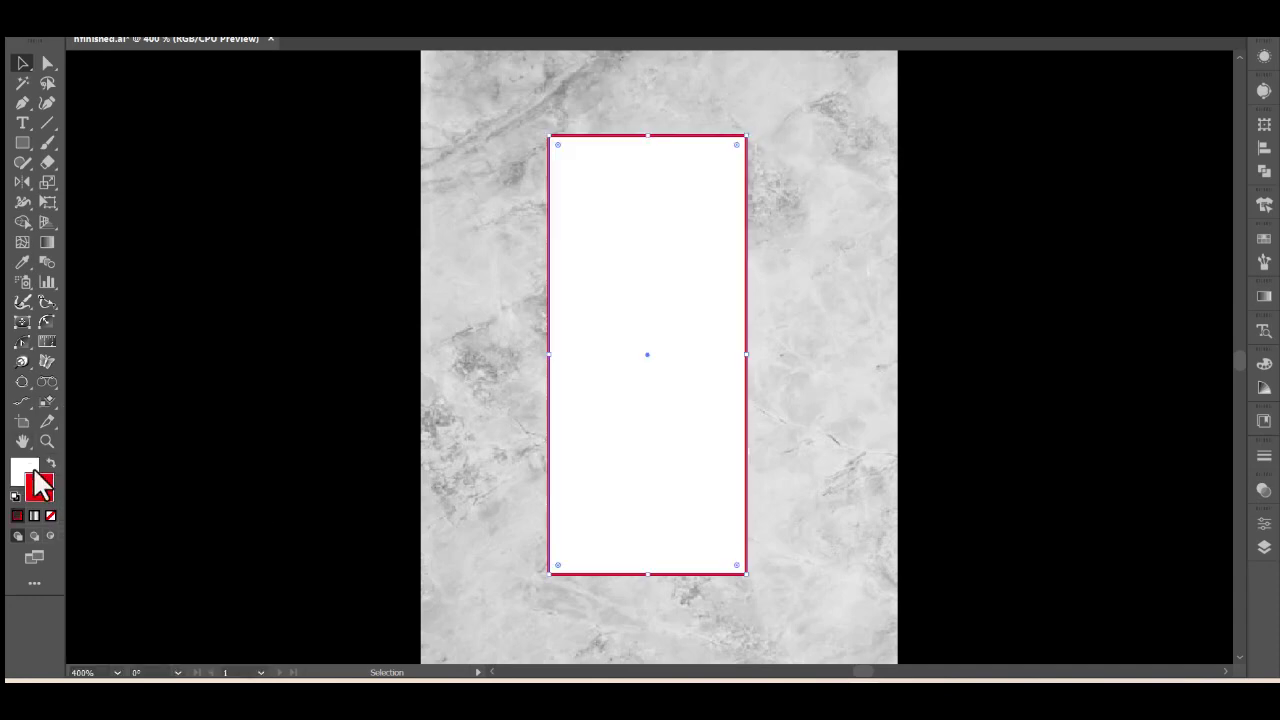
pyautogui.click(50, 515)
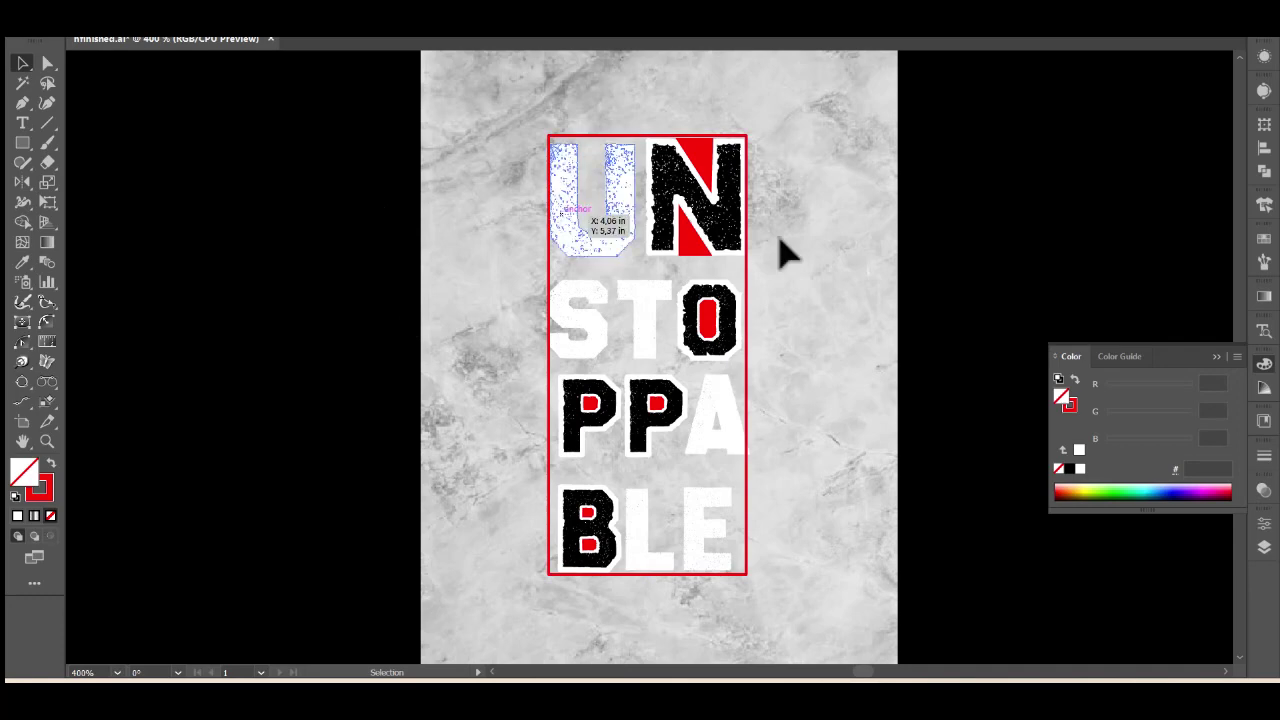
pyautogui.moveTo(750, 350); pyautogui.dragTo(756, 365)
pyautogui.moveTo(549, 362); pyautogui.dragTo(541, 364)
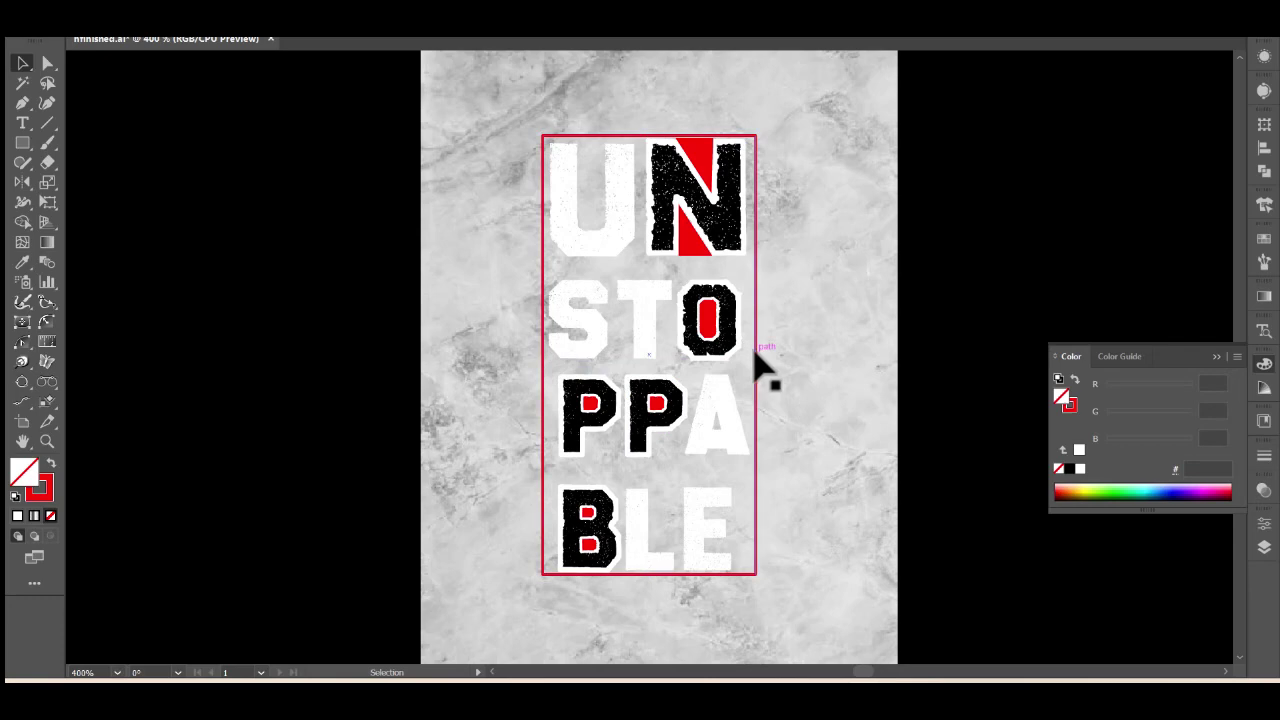
# Group the BLE letters and the PPA letters as separate rows
pyautogui.click(714, 529)
pyautogui.moveTo(667, 516); pyautogui.dragTo(558, 575)
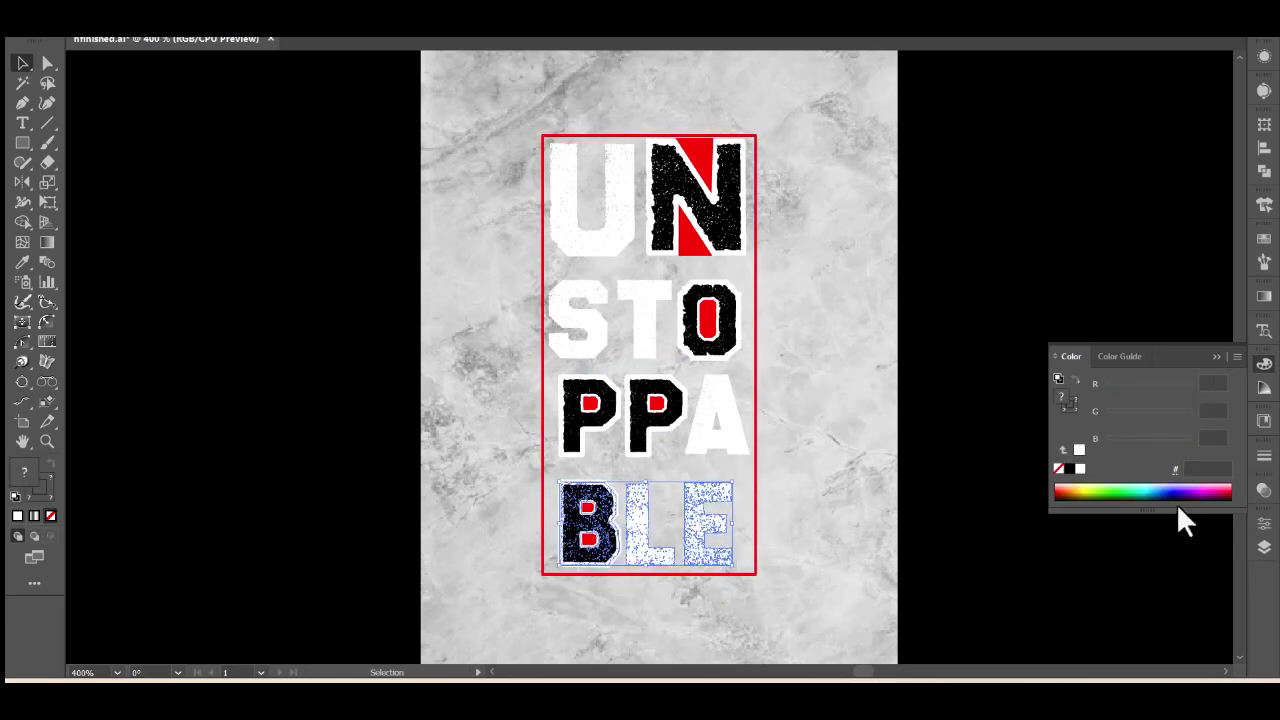
pyautogui.rightClick(731, 478)
pyautogui.click(786, 360)
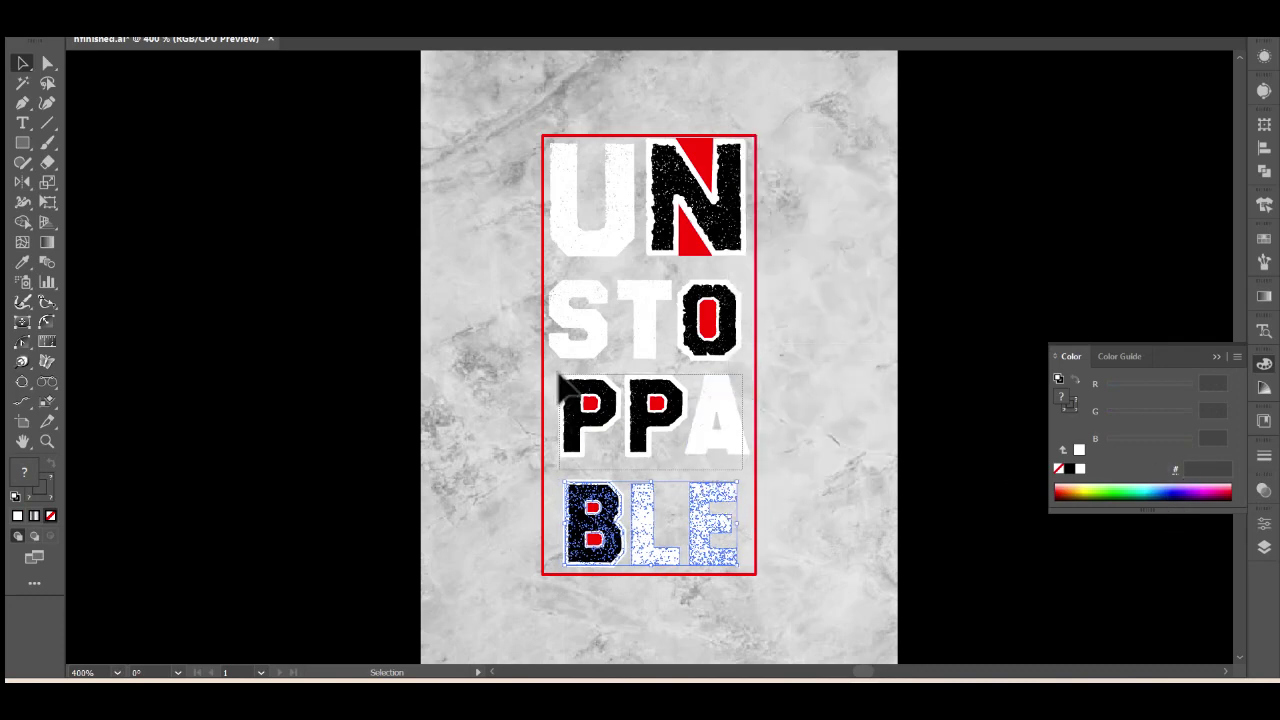
pyautogui.moveTo(566, 400); pyautogui.dragTo(566, 400)
pyautogui.rightClick(622, 392)
pyautogui.click(675, 245)
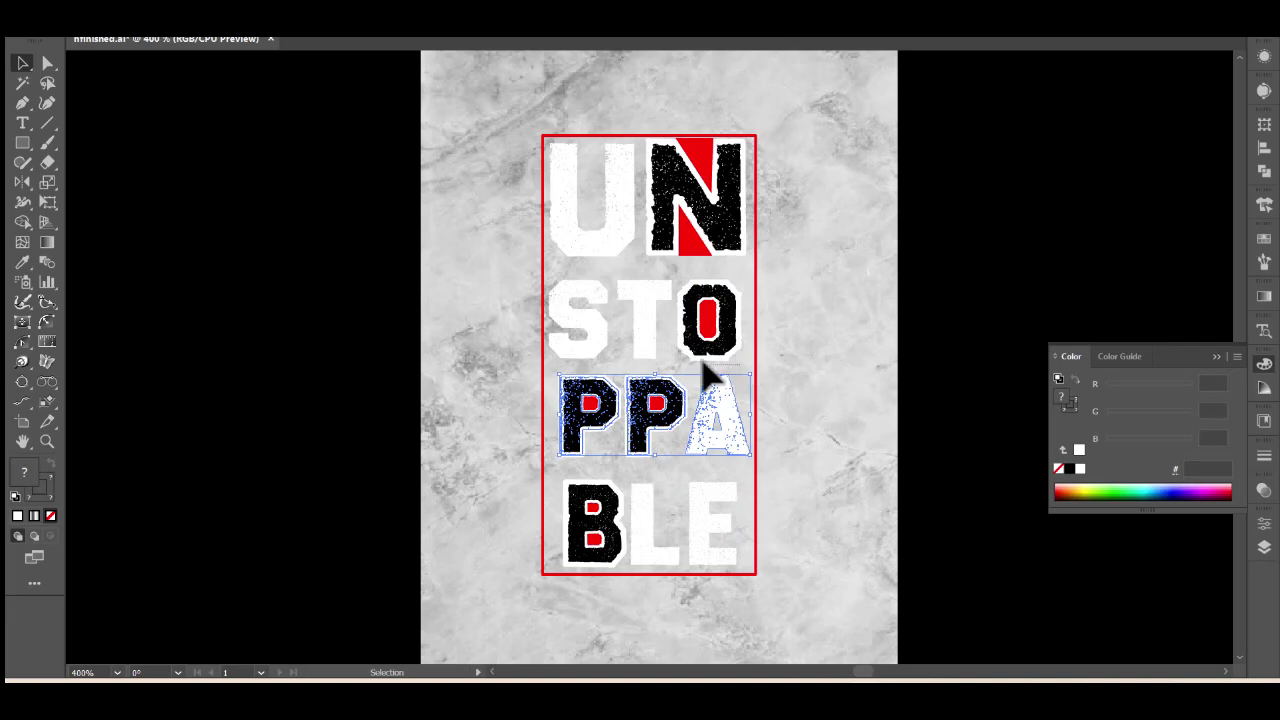
# Group the STO letters into one row
pyautogui.moveTo(725, 369); pyautogui.dragTo(553, 278)
pyautogui.rightClick(570, 286)
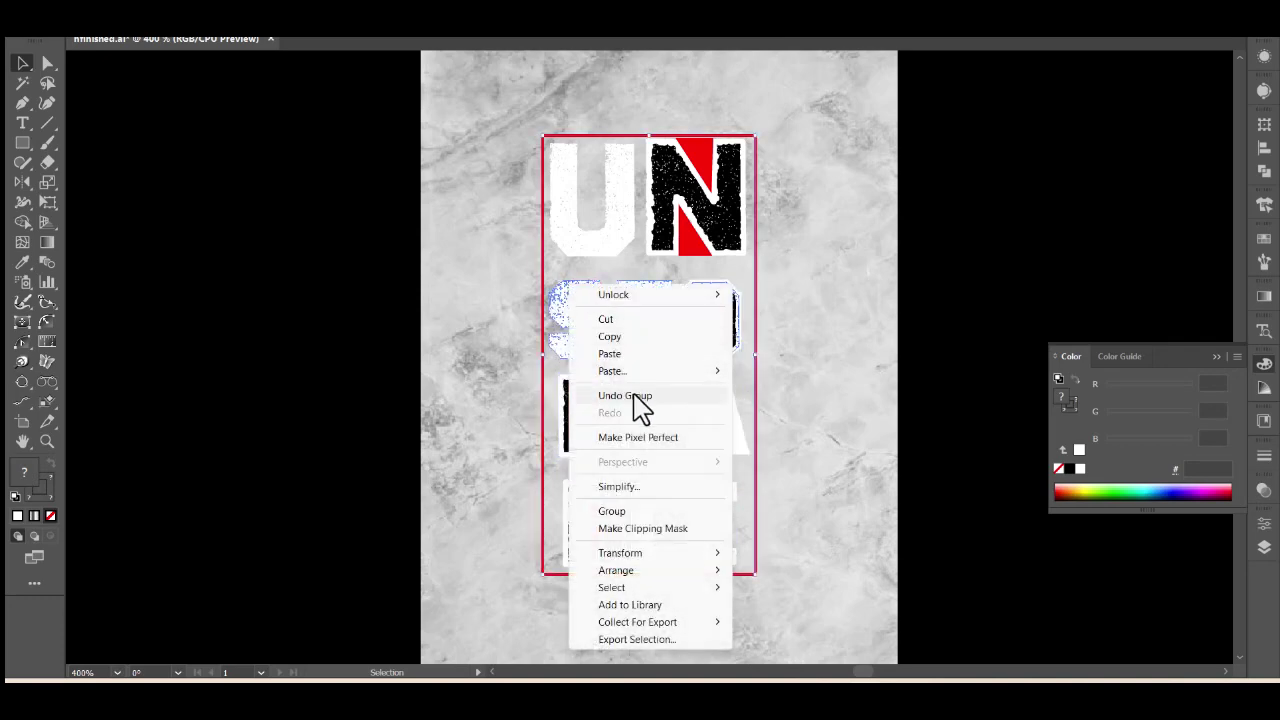
pyautogui.click(633, 396)
pyautogui.click(845, 435)
pyautogui.moveTo(745, 285); pyautogui.dragTo(563, 363)
pyautogui.rightClick(614, 318)
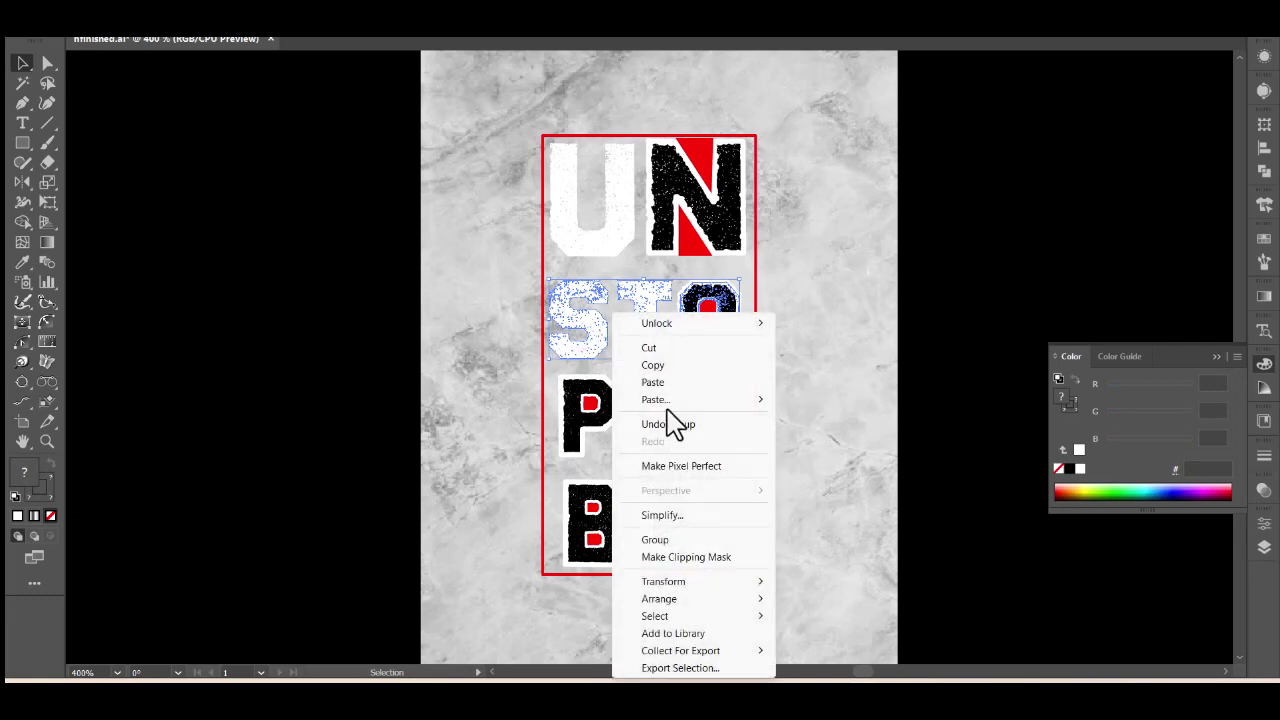
pyautogui.click(655, 540)
pyautogui.click(740, 275)
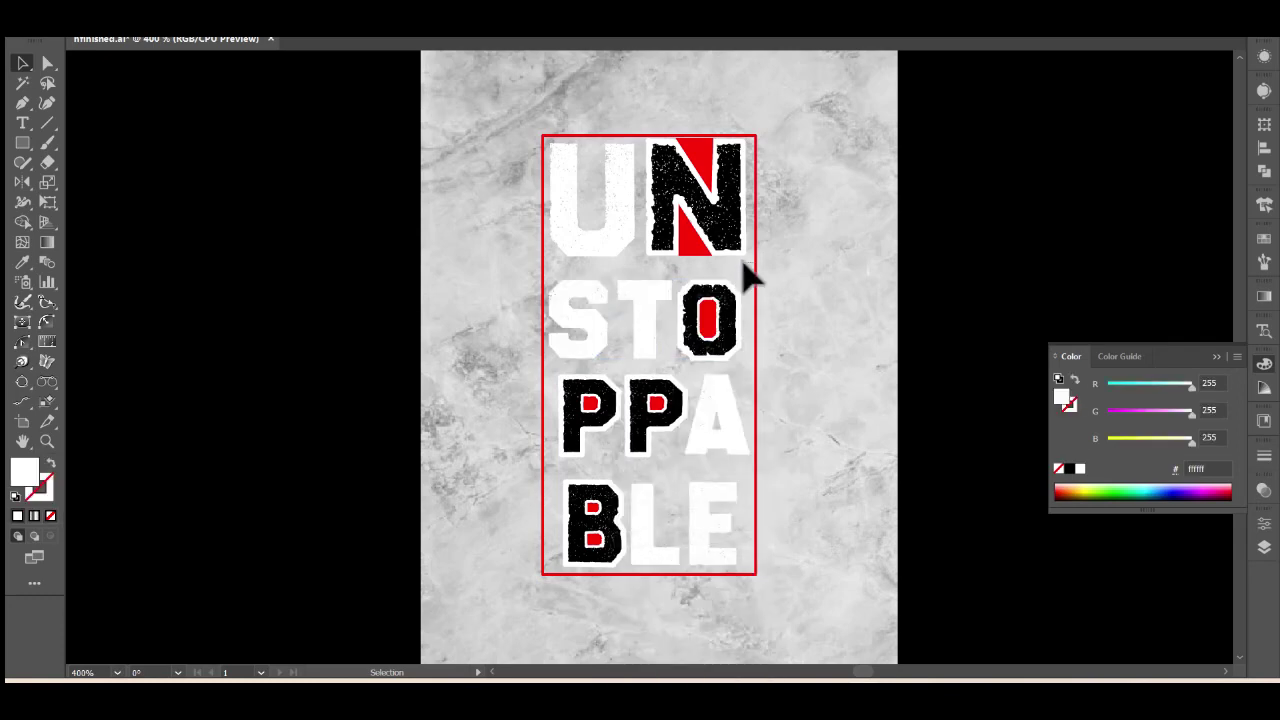
pyautogui.click(712, 212)
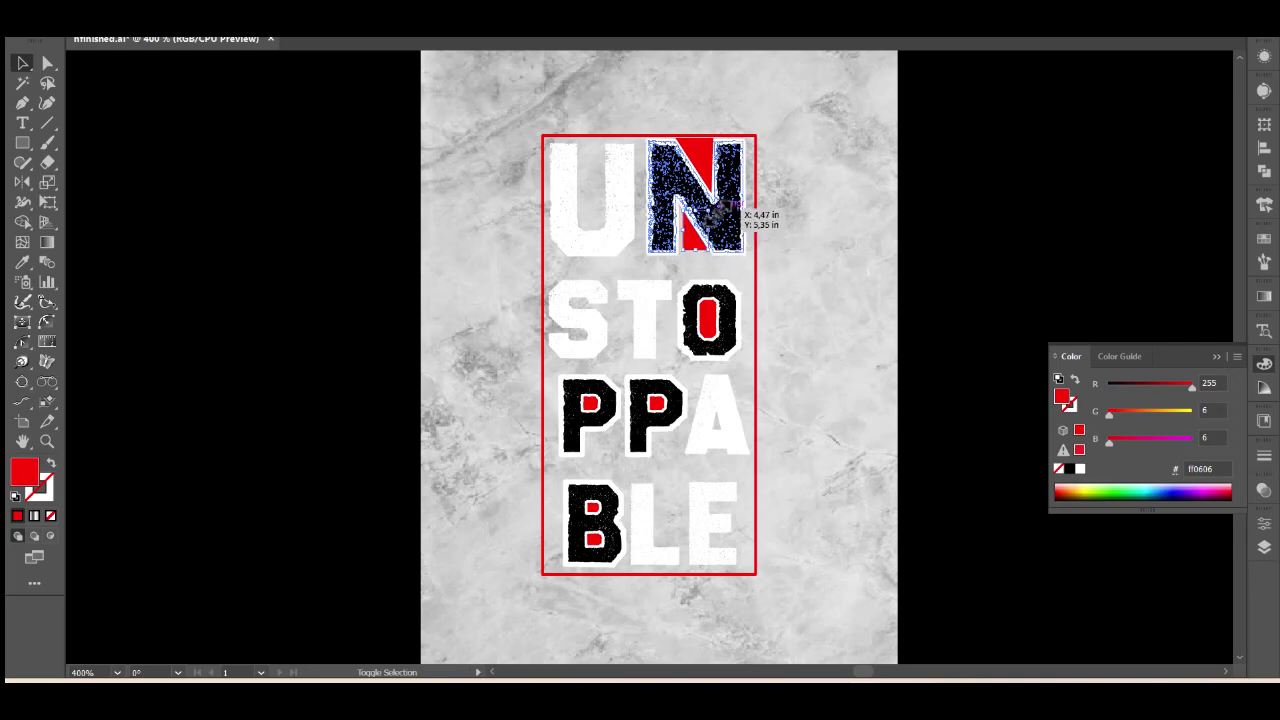
# Leave the N's red diagonal without an outline after briefly trying a white stroke
pyautogui.moveTo(711, 209); pyautogui.dragTo(716, 206)
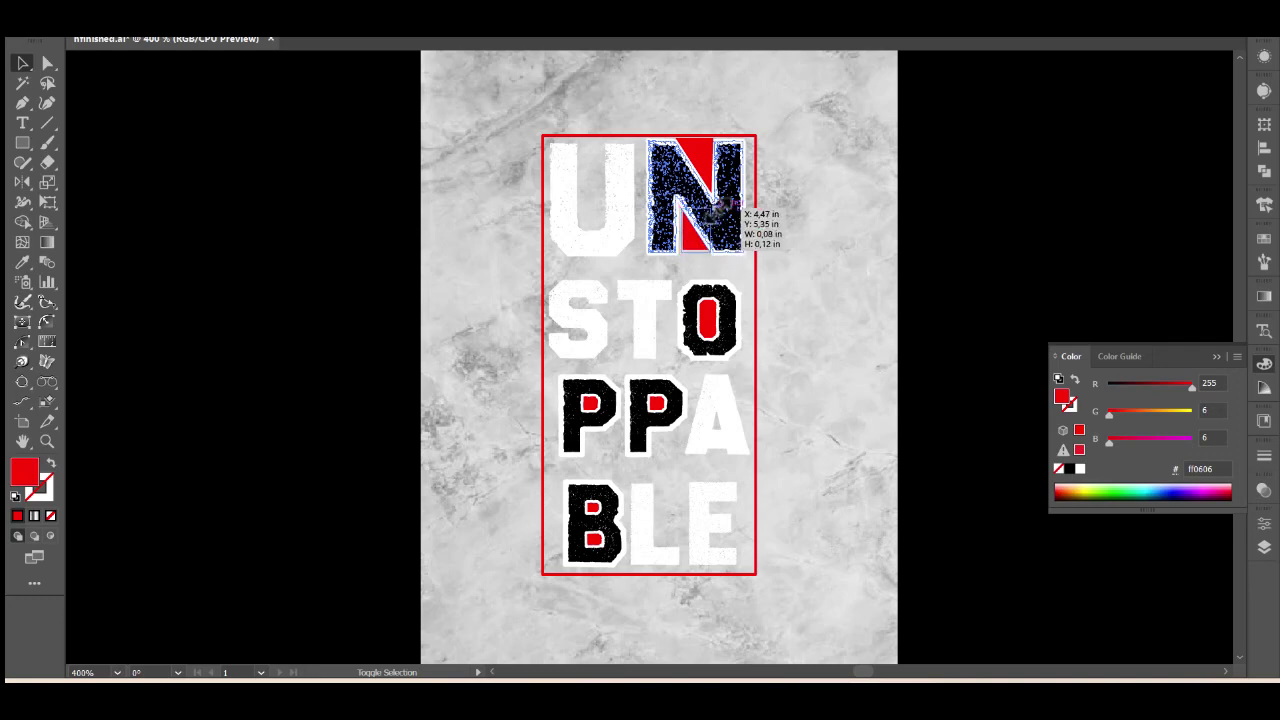
pyautogui.click(716, 150)
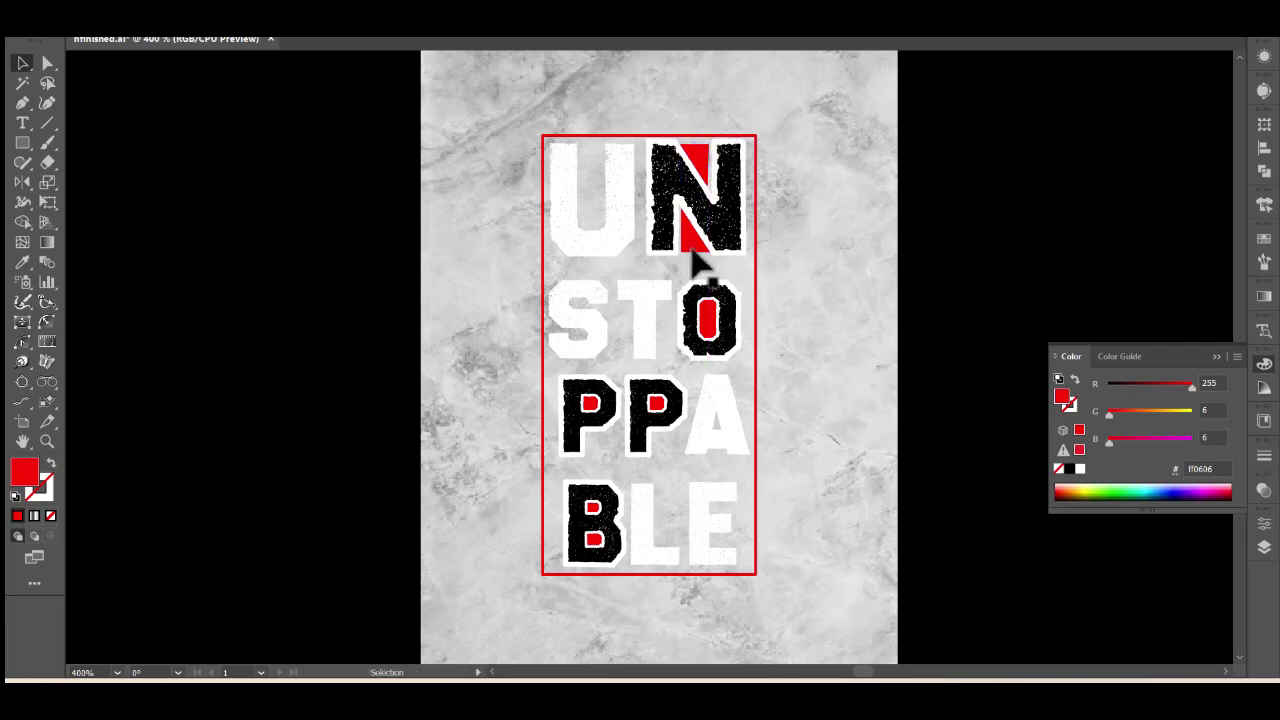
pyautogui.keyDown('shift'); pyautogui.click(704, 162); pyautogui.keyUp('shift')
pyautogui.click(39, 499)
pyautogui.click(1080, 468)
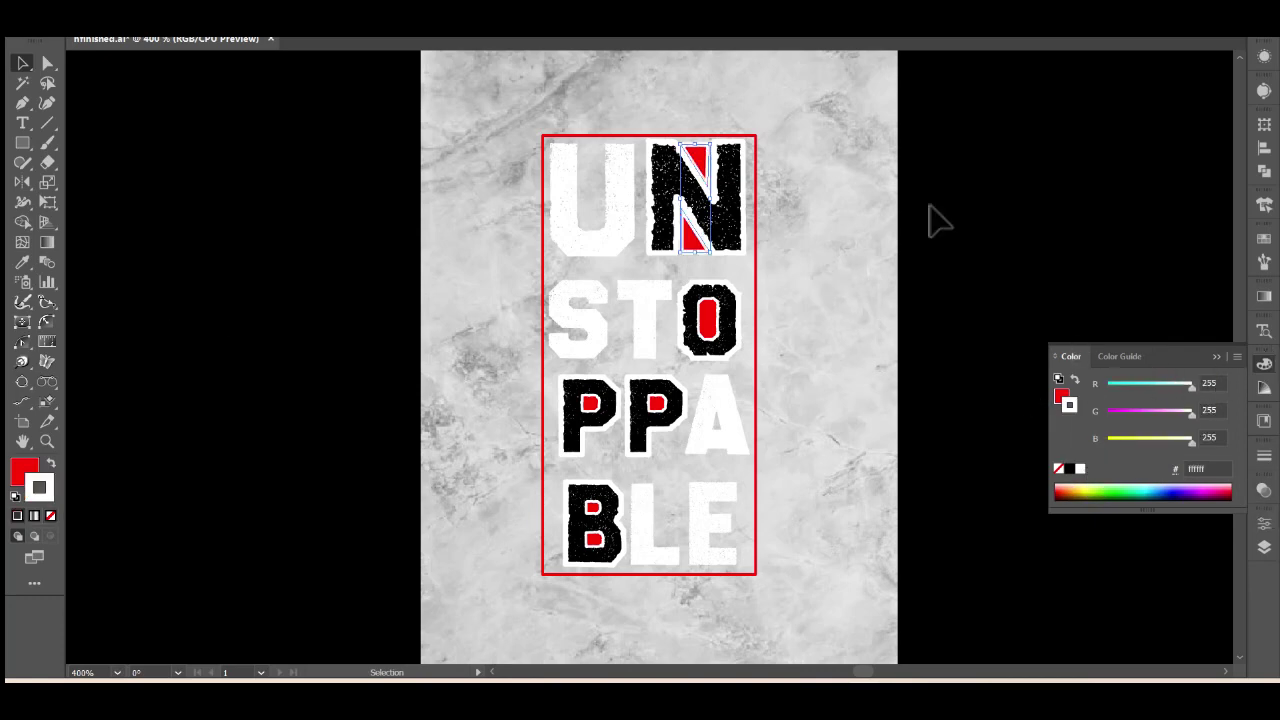
pyautogui.press('/')
pyautogui.click(740, 165)
pyautogui.keyDown('shift'); pyautogui.click(738, 150); pyautogui.keyUp('shift')
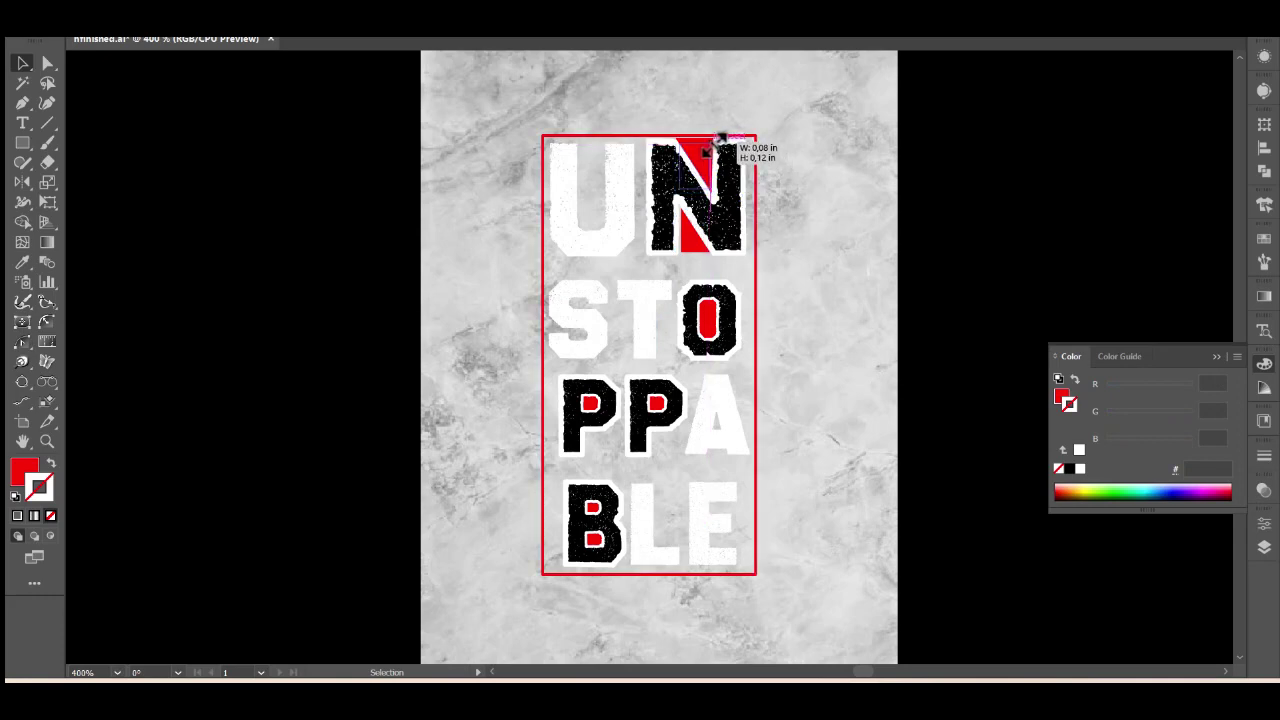
# Group the U and N letters of the top row together
pyautogui.moveTo(740, 263); pyautogui.dragTo(580, 180)
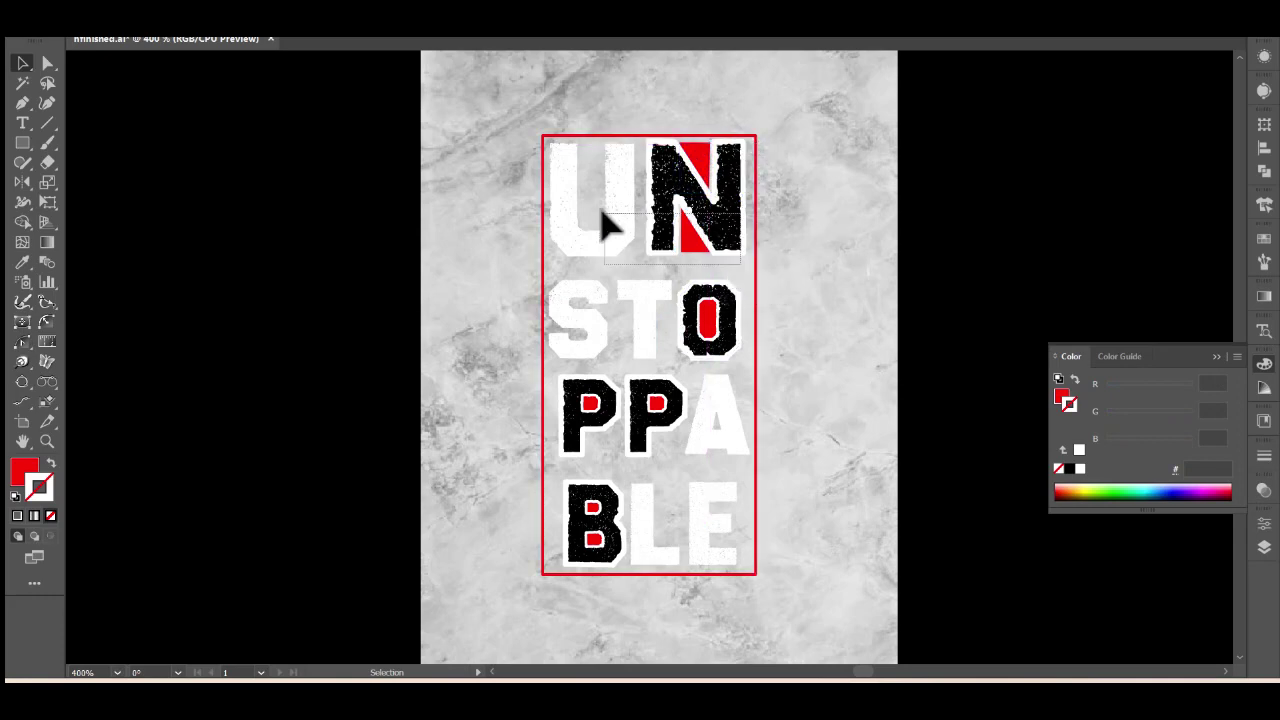
pyautogui.rightClick(572, 170)
pyautogui.click(640, 391)
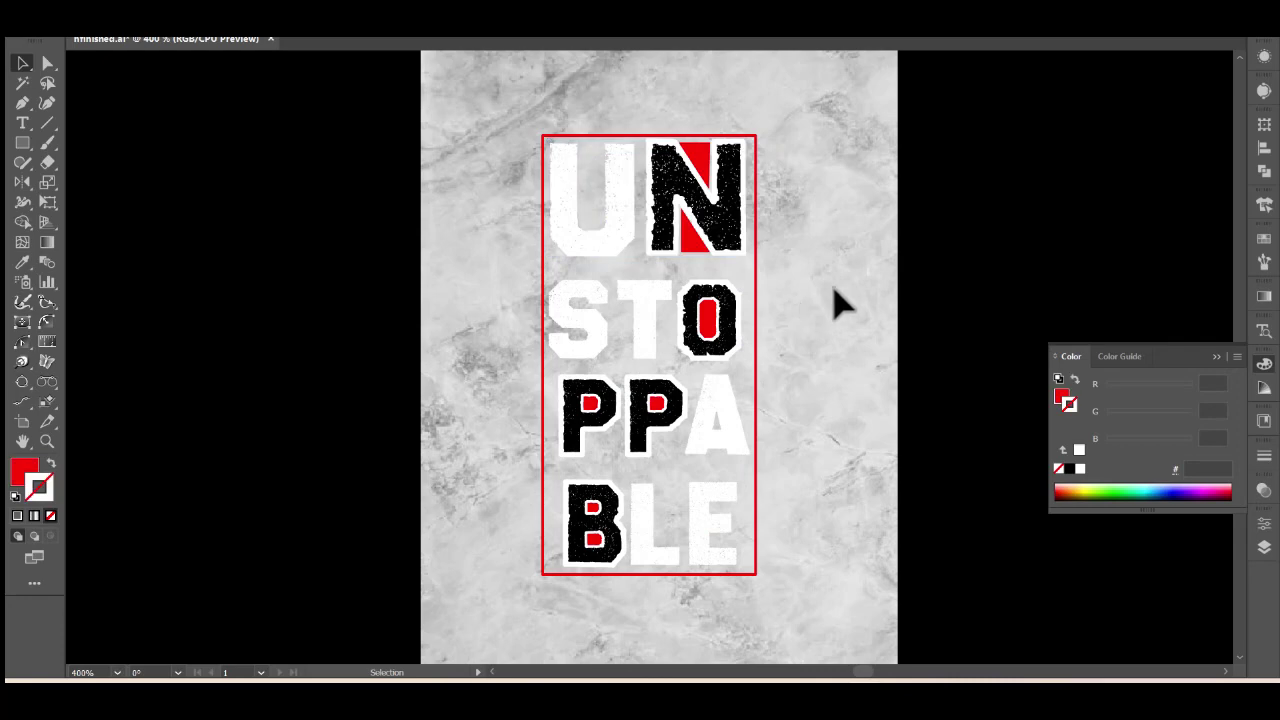
pyautogui.hotkey('shift', 'F7')
# Select the thin red frame and test its line weight in the Stroke panel
pyautogui.click(757, 348)
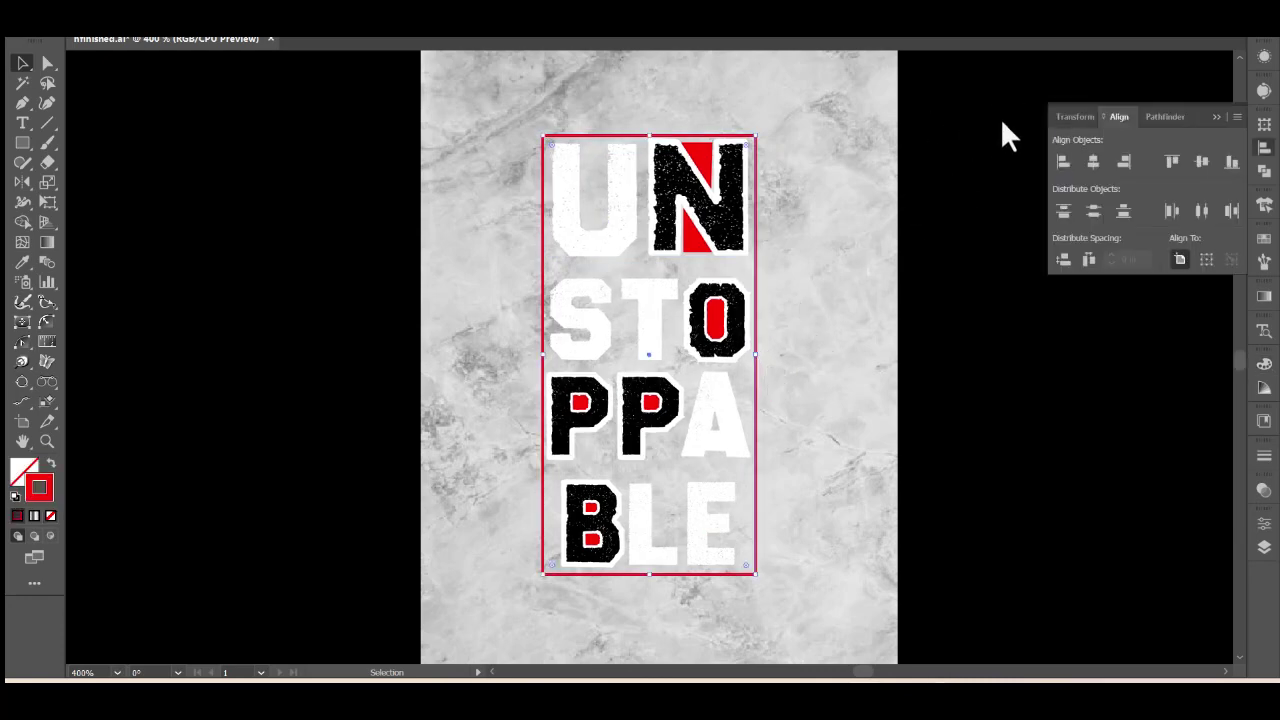
pyautogui.click(1032, 120)
pyautogui.click(757, 210)
pyautogui.click(1264, 457)
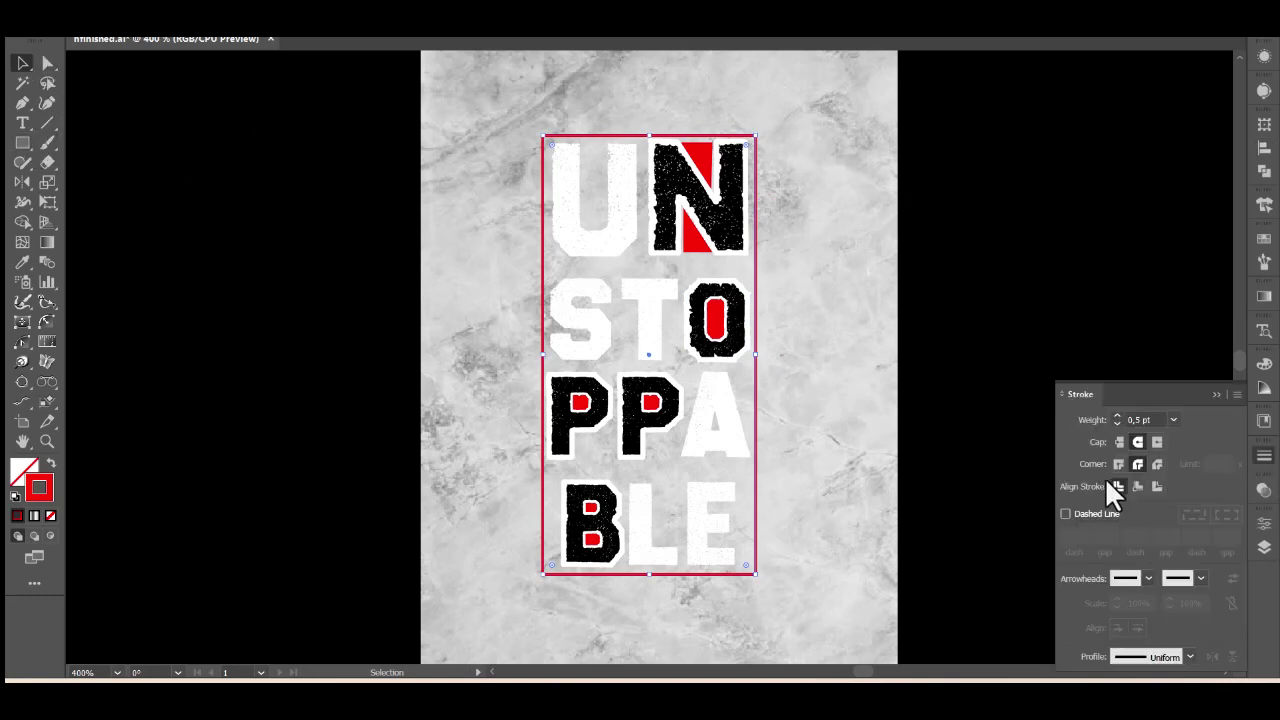
pyautogui.click(1118, 417)
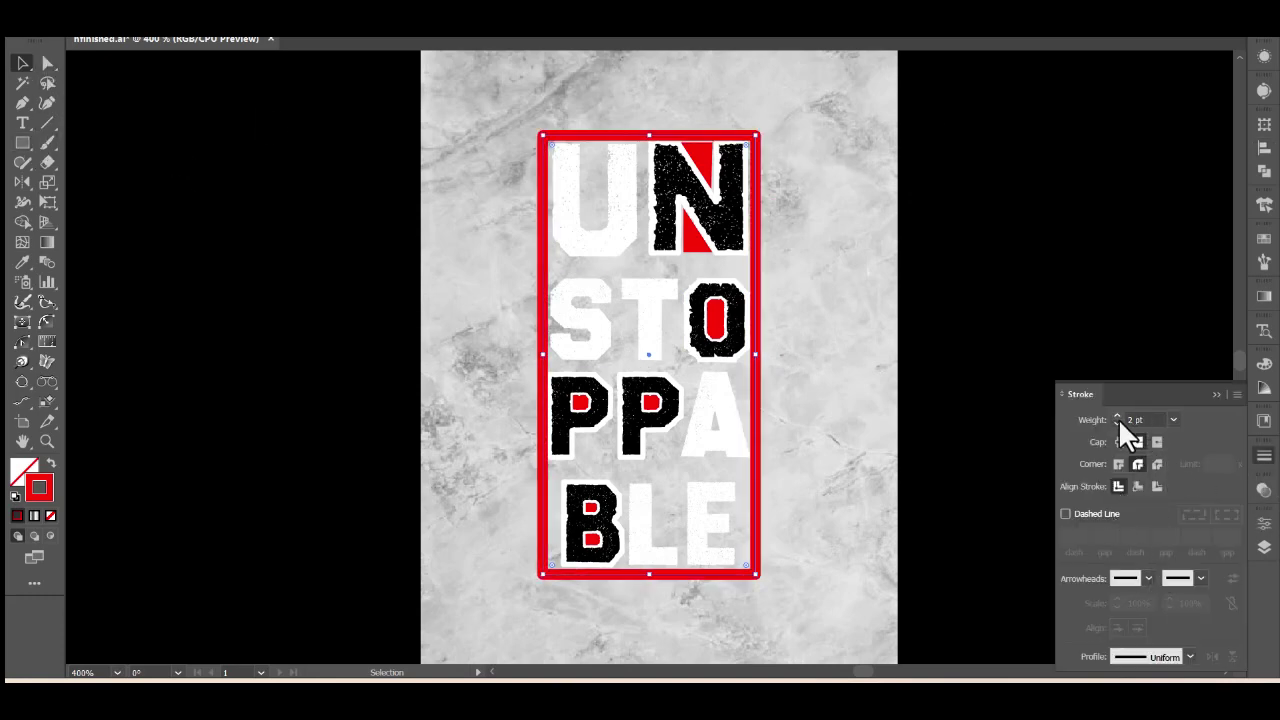
pyautogui.click(1116, 422)
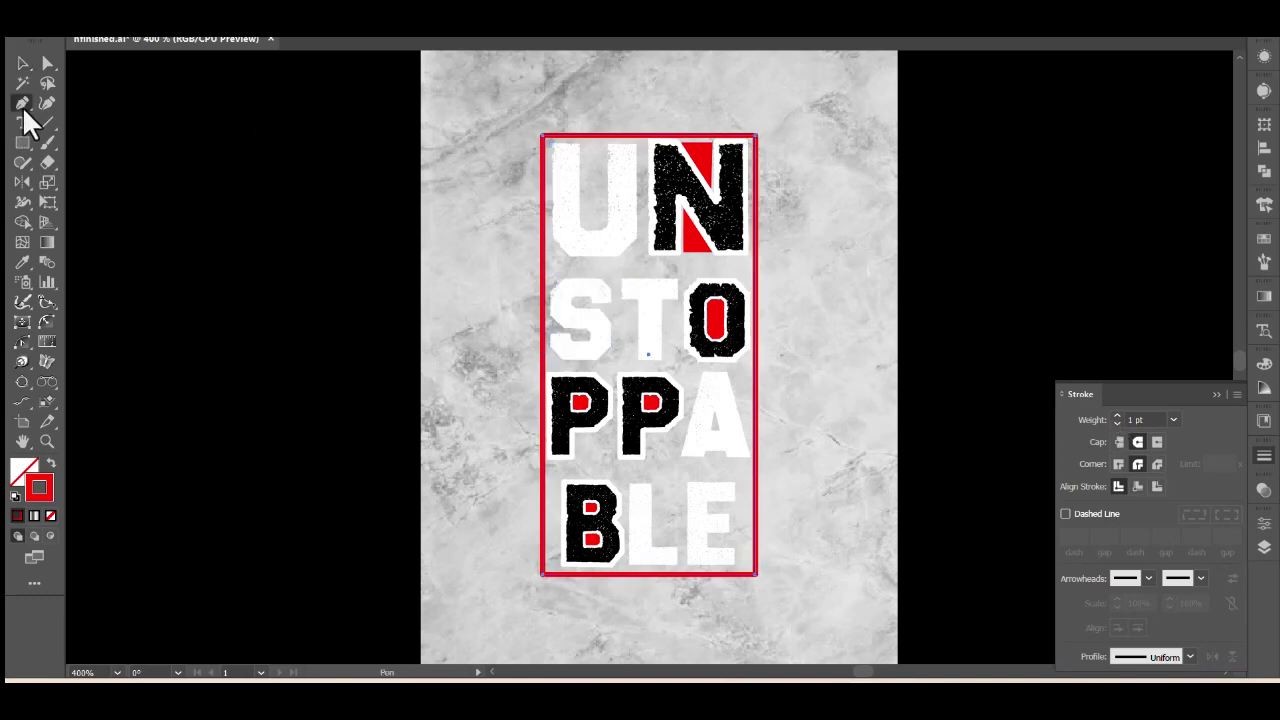
# Add anchor points along the frame's top, left and right edges
pyautogui.moveTo(23, 105); pyautogui.dragTo(100, 123)
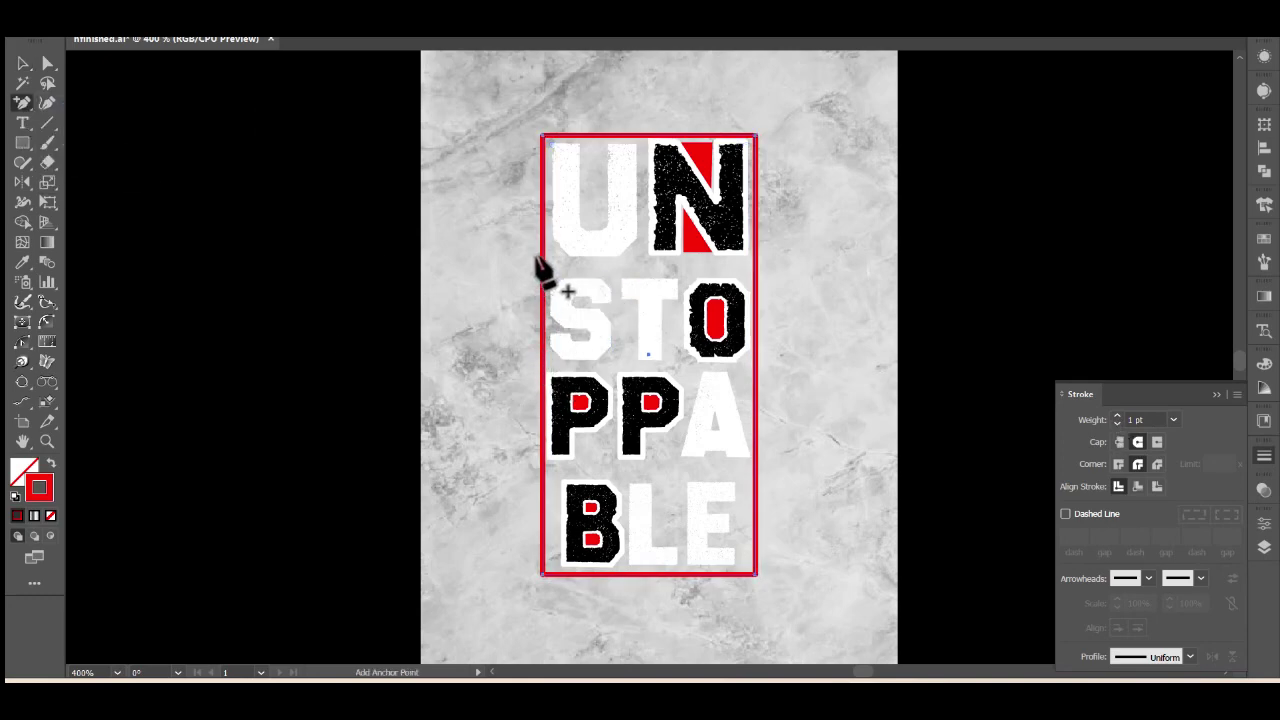
pyautogui.click(542, 268)
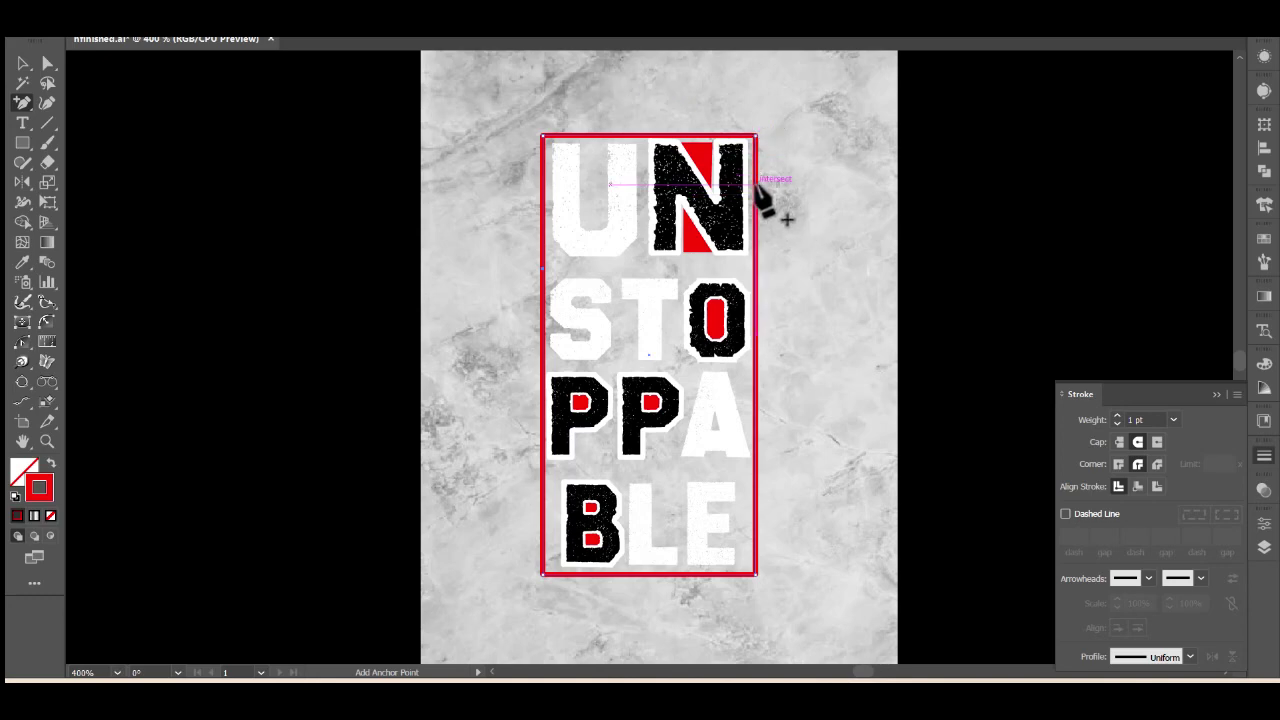
pyautogui.click(602, 135)
pyautogui.click(693, 135)
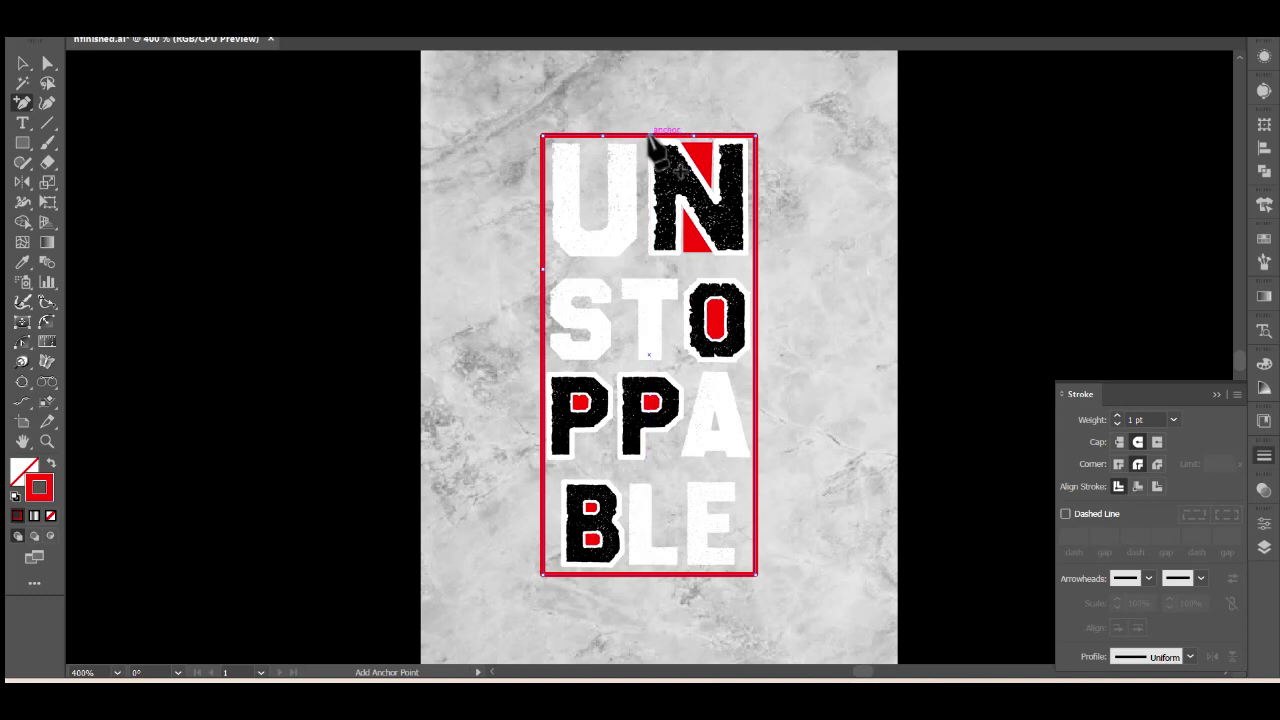
pyautogui.click(755, 252)
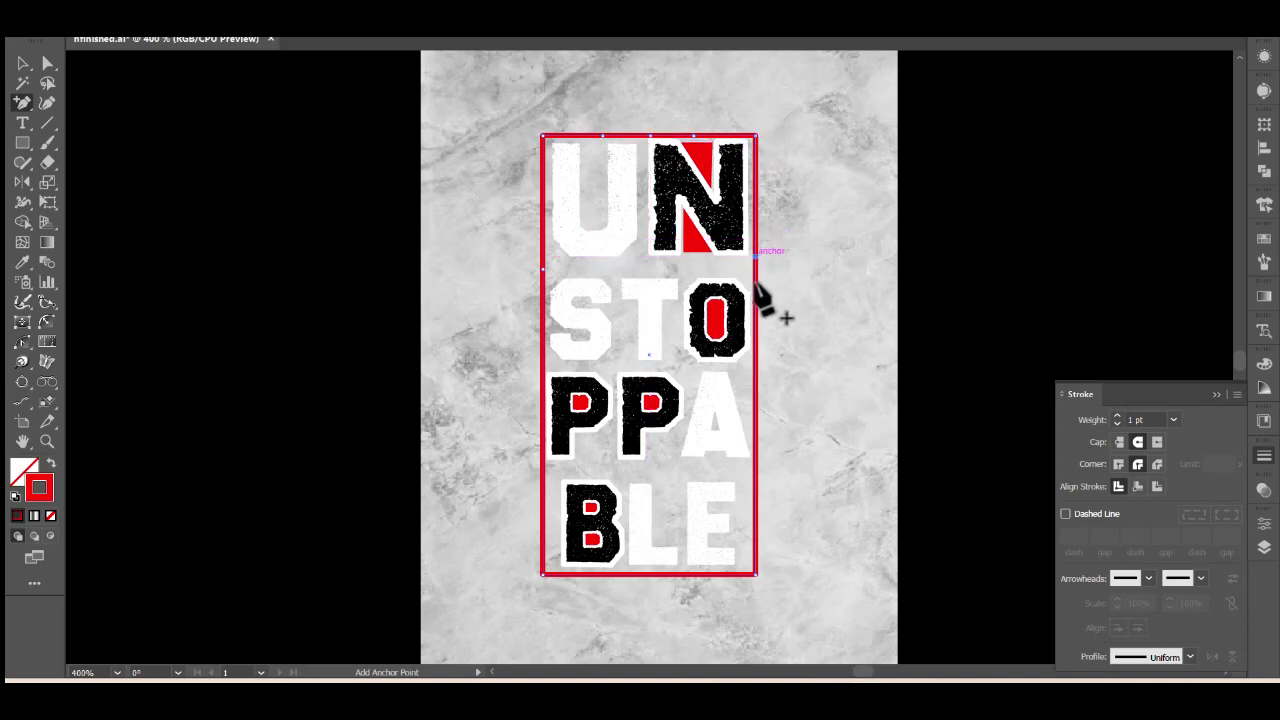
pyautogui.click(542, 300)
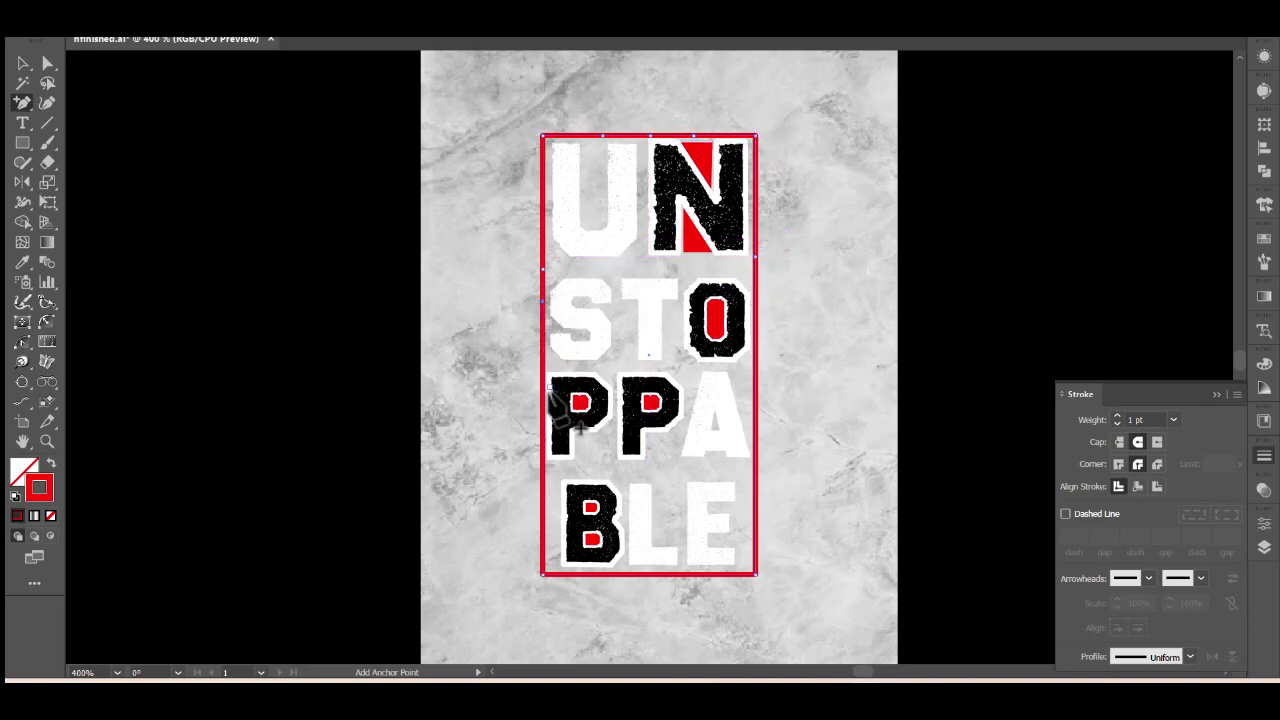
pyautogui.click(756, 279)
pyautogui.click(756, 429)
pyautogui.click(756, 488)
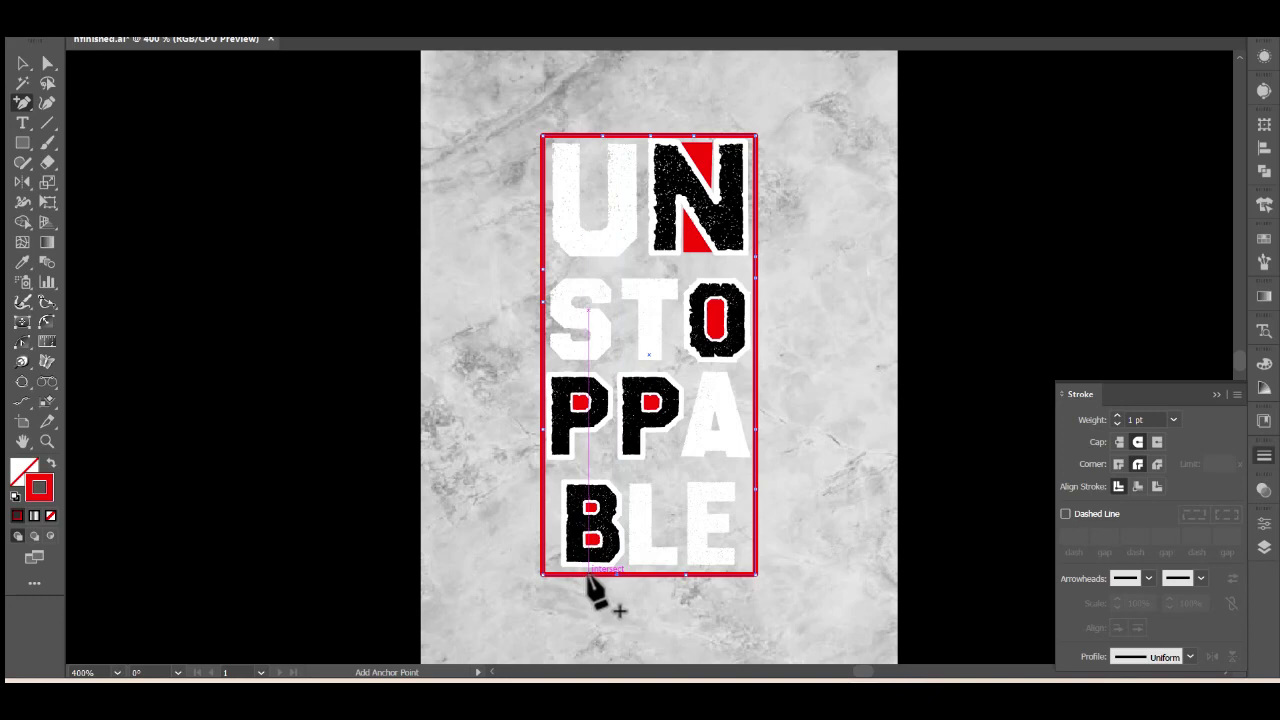
# Try removing a top-edge anchor point, dismiss the warning, then select the top edge segment
pyautogui.moveTo(22, 102); pyautogui.dragTo(100, 142)
pyautogui.click(650, 138)
pyautogui.press('Return')
pyautogui.moveTo(22, 102); pyautogui.dragTo(85, 103)
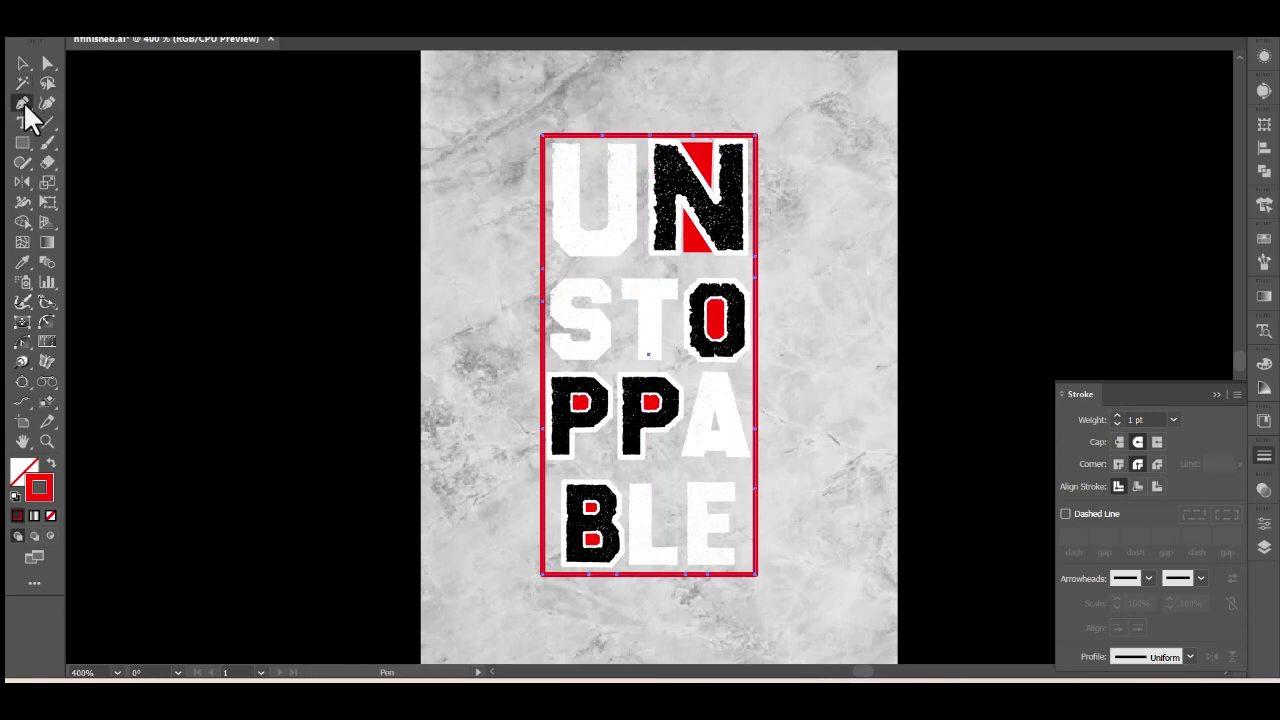
pyautogui.moveTo(645, 142); pyautogui.dragTo(655, 138)
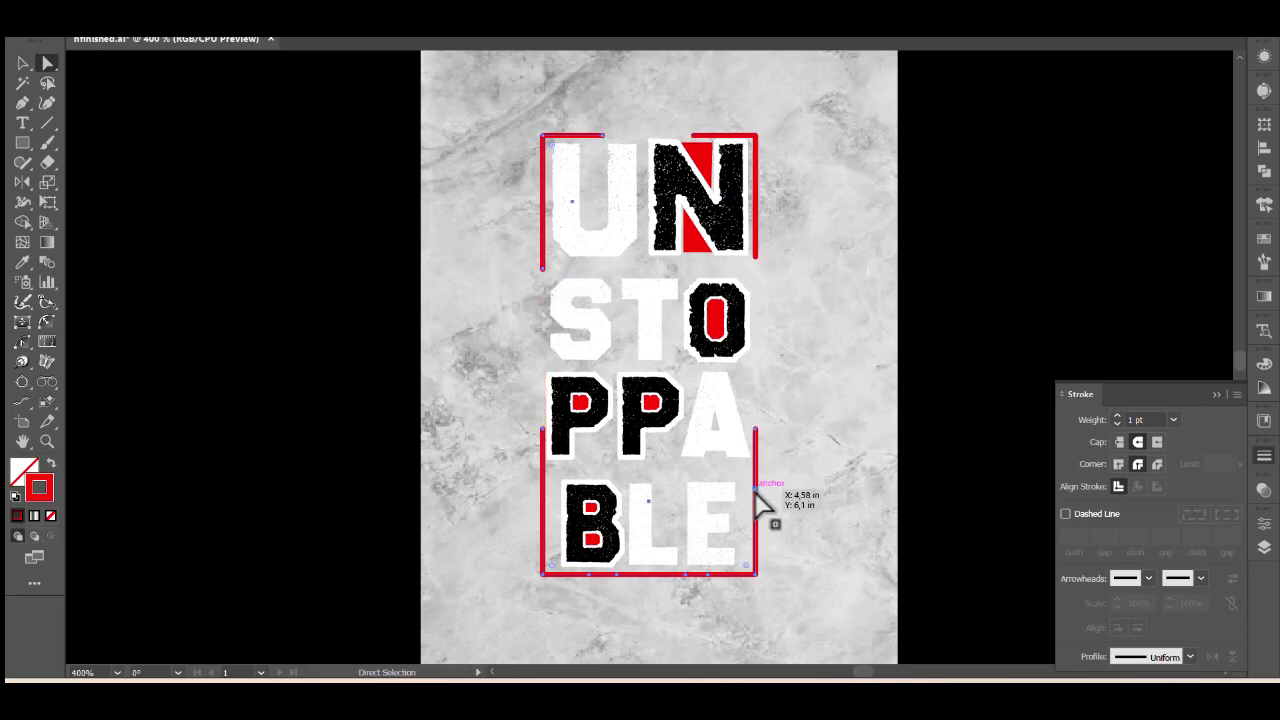
# Try deleting the lower bracket's side segments, undo, then drag a side's upper end down
pyautogui.click(755, 485)
pyautogui.press('Delete')
pyautogui.hotkey('ctrl', 'z')
pyautogui.press('Delete')
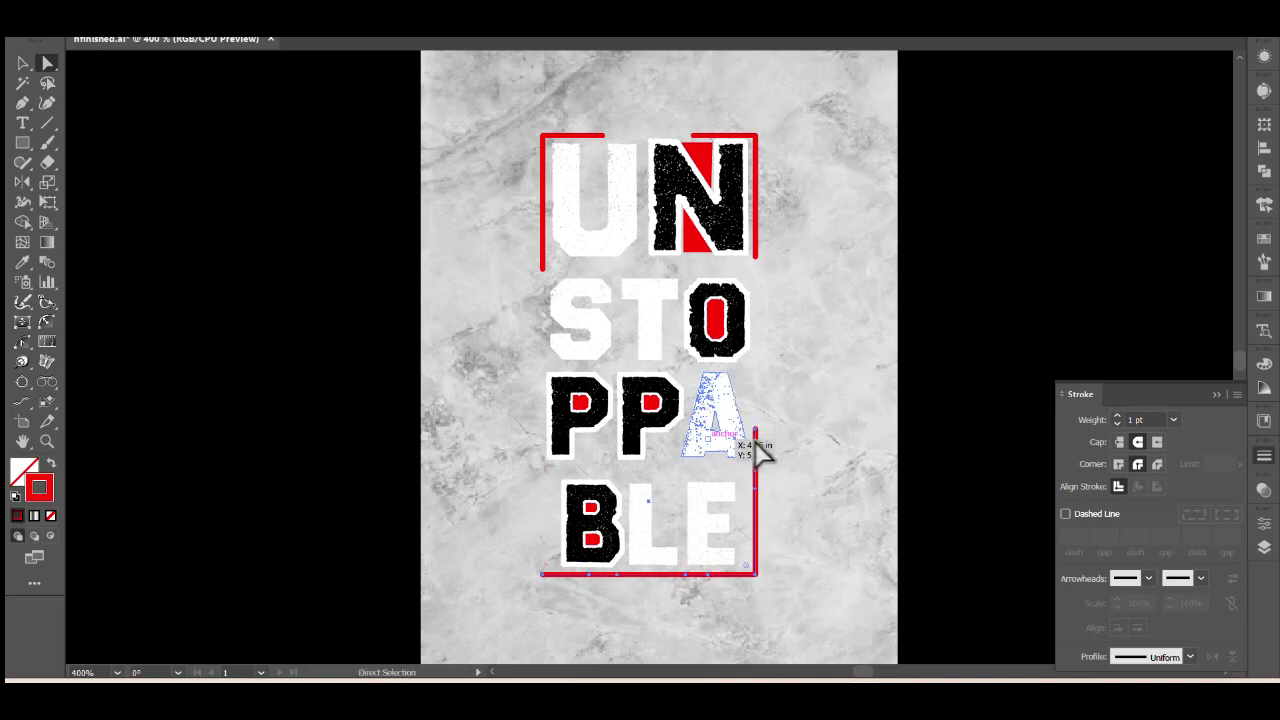
pyautogui.hotkey('ctrl', 'z')
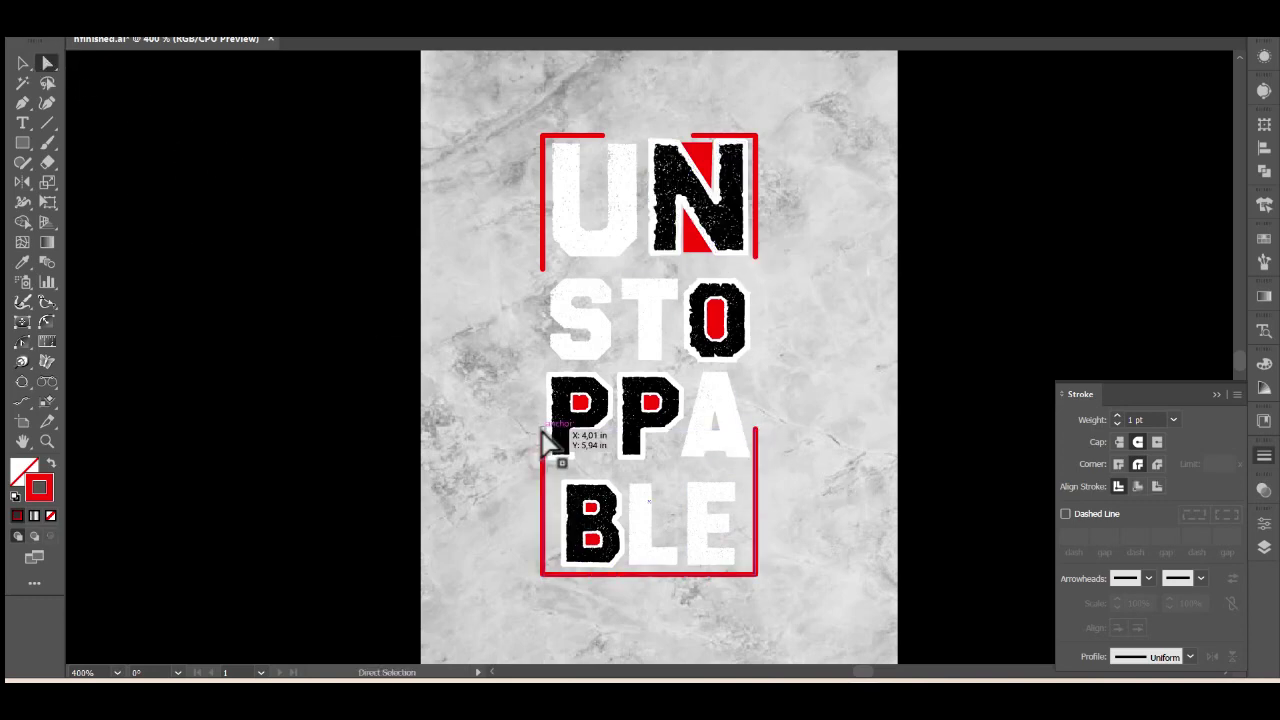
pyautogui.moveTo(755, 443)
pyautogui.mouseDown()
pyautogui.moveTo(783, 470)
pyautogui.moveTo(757, 430)
pyautogui.mouseUp()
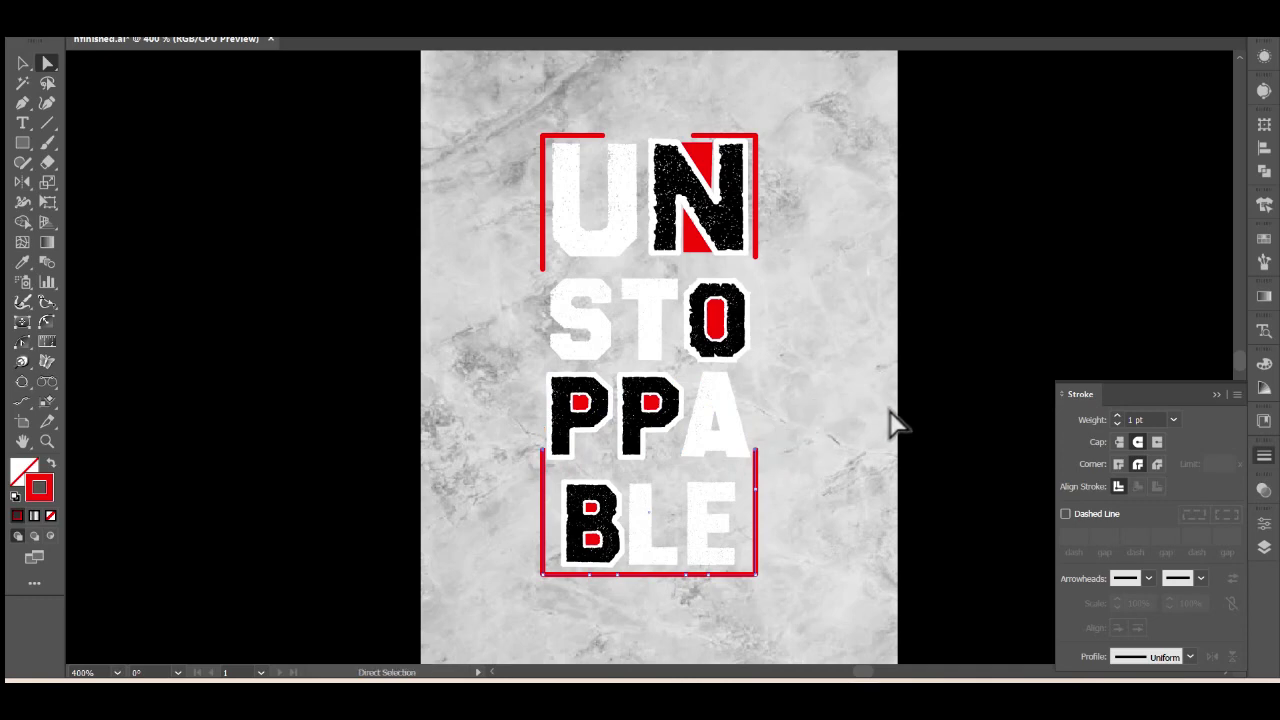
pyautogui.click(24, 64)
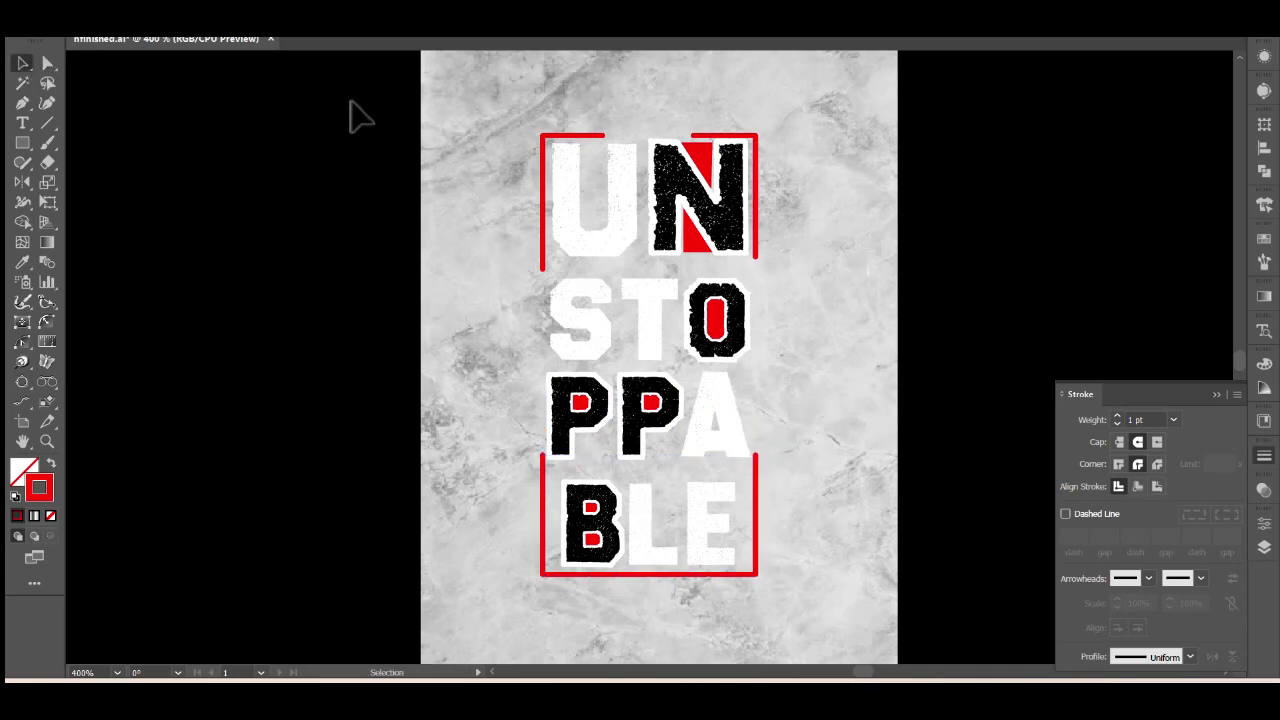
# Enlarge both red brackets slightly and give them a 2 pt stroke with butt caps
pyautogui.click(552, 137)
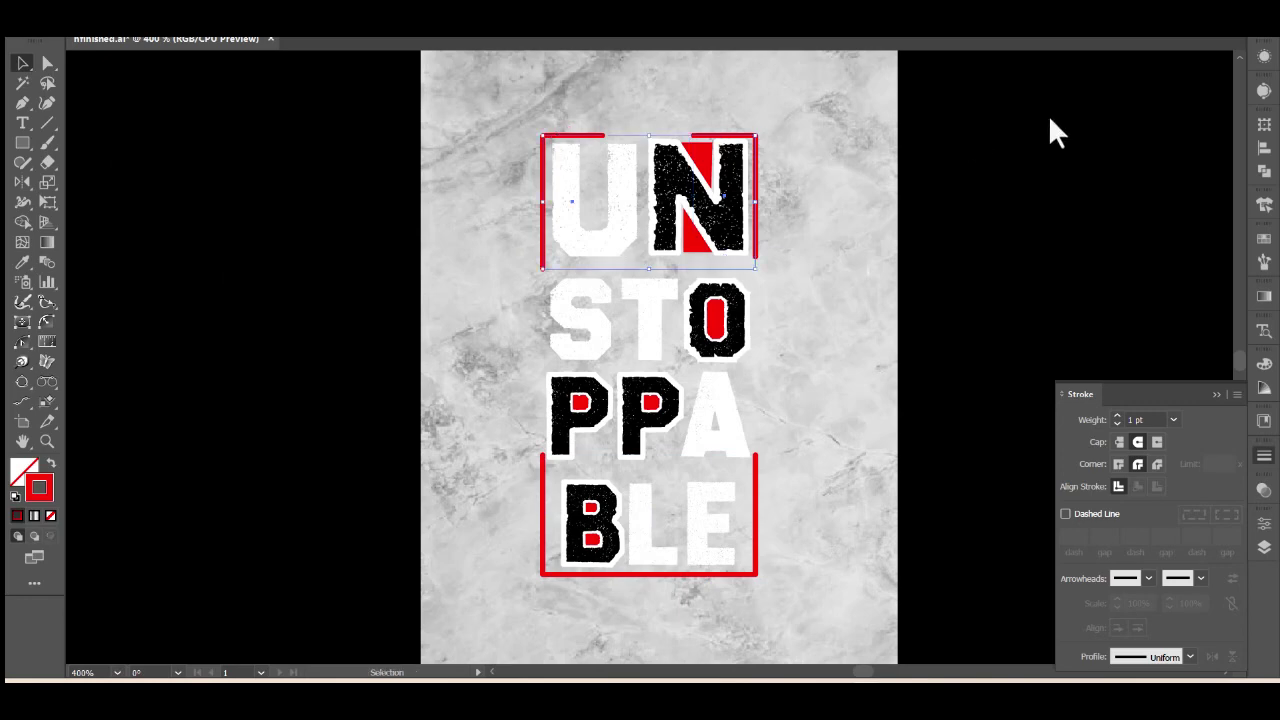
pyautogui.keyDown('shift'); pyautogui.click(760, 500); pyautogui.keyUp('shift')
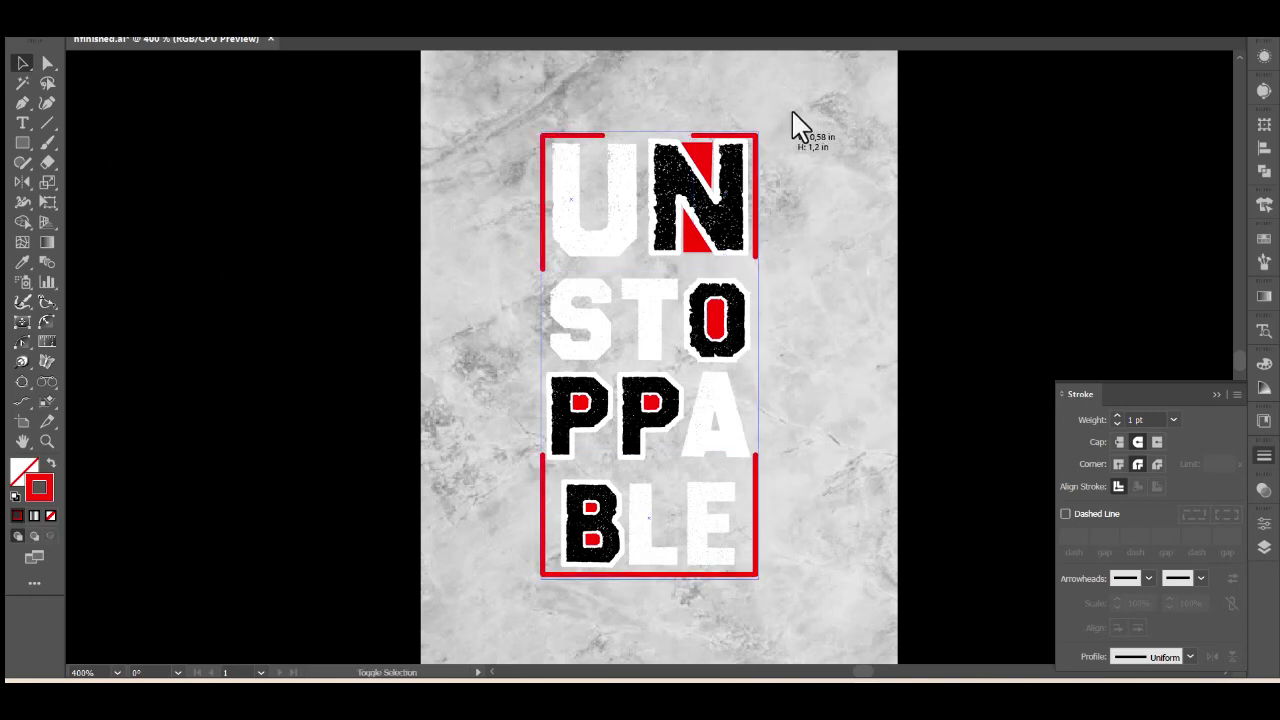
pyautogui.moveTo(783, 120); pyautogui.dragTo(767, 106)
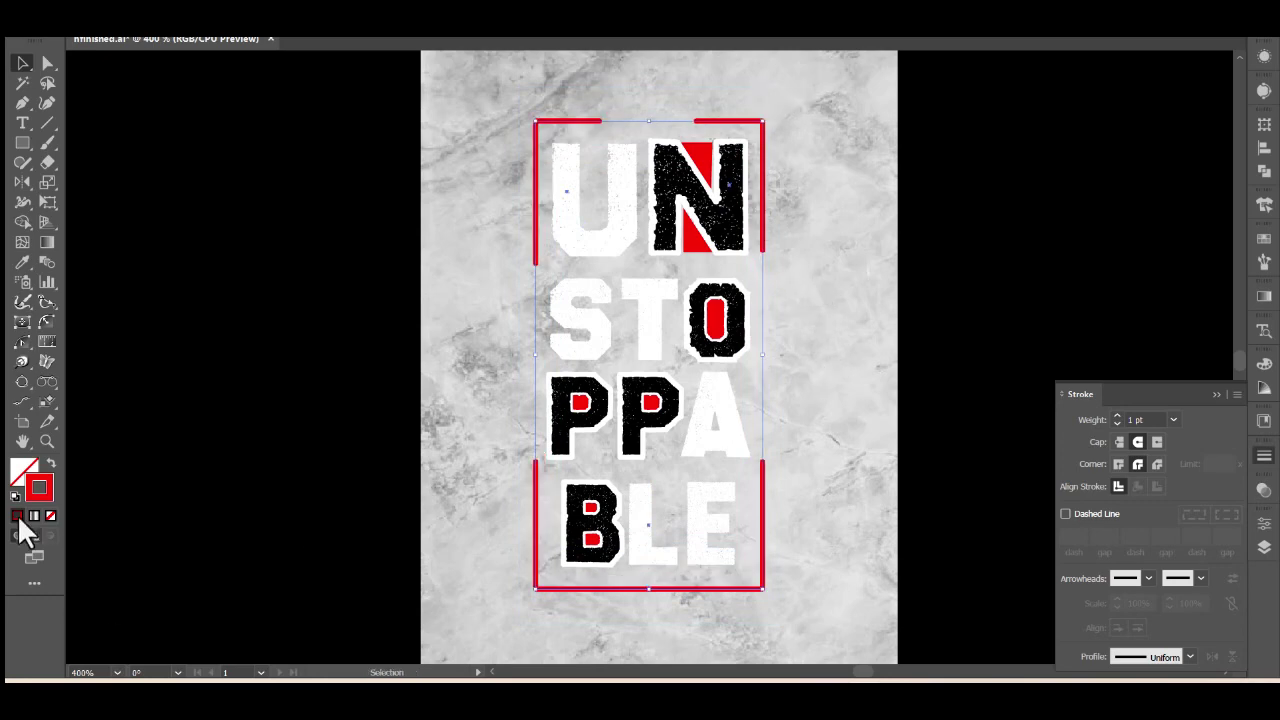
pyautogui.click(1119, 416)
pyautogui.click(1119, 416)
pyautogui.click(1116, 424)
pyautogui.click(1118, 441)
pyautogui.click(1119, 463)
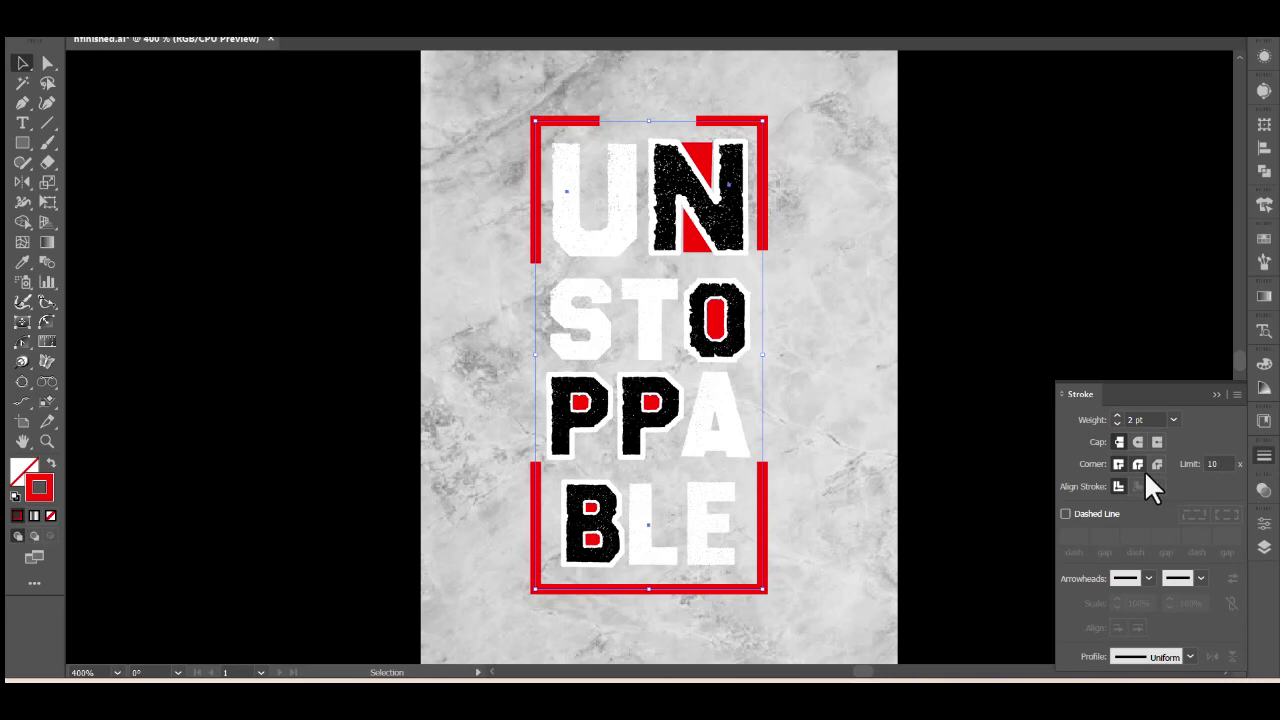
pyautogui.click(1137, 443)
pyautogui.click(1137, 461)
pyautogui.click(1121, 441)
# Expand both brackets' strokes into filled shapes with Object > Expand
pyautogui.click(866, 375)
pyautogui.click(761, 196)
pyautogui.keyDown('shift'); pyautogui.click(541, 490); pyautogui.keyUp('shift')
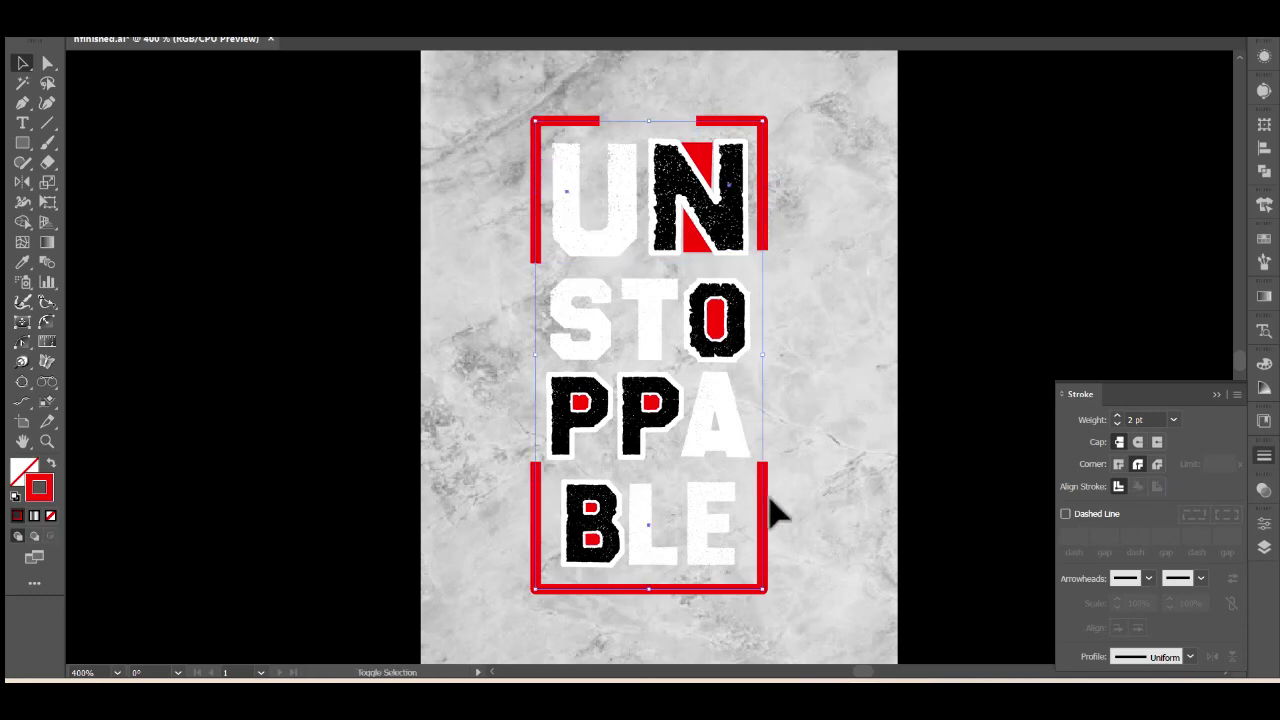
pyautogui.rightClick(768, 503)
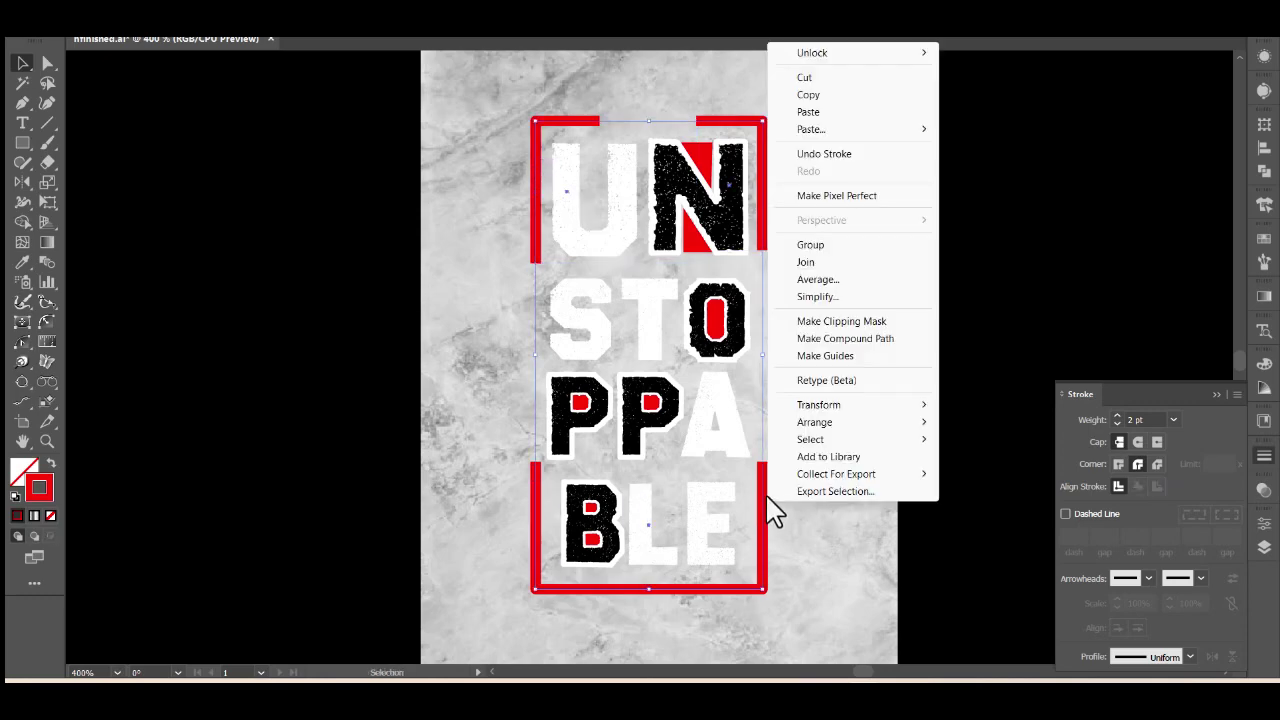
pyautogui.click(197, 34)
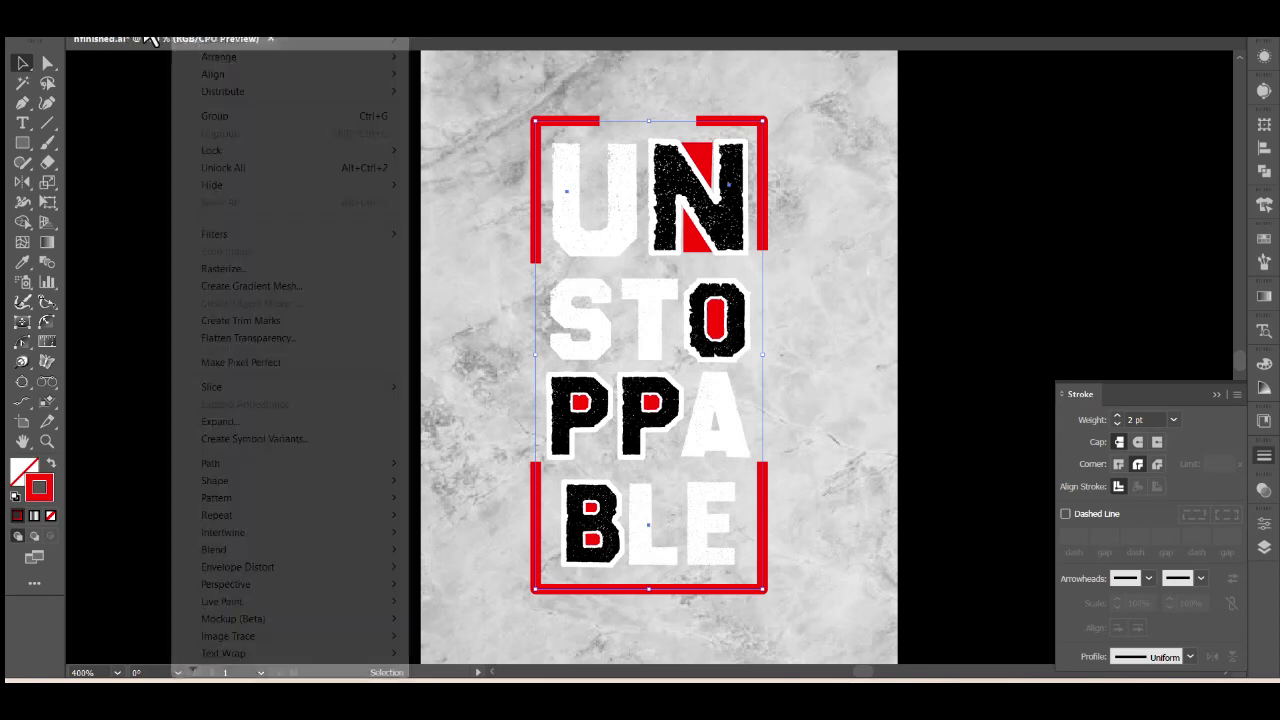
pyautogui.click(280, 421)
pyautogui.click(602, 442)
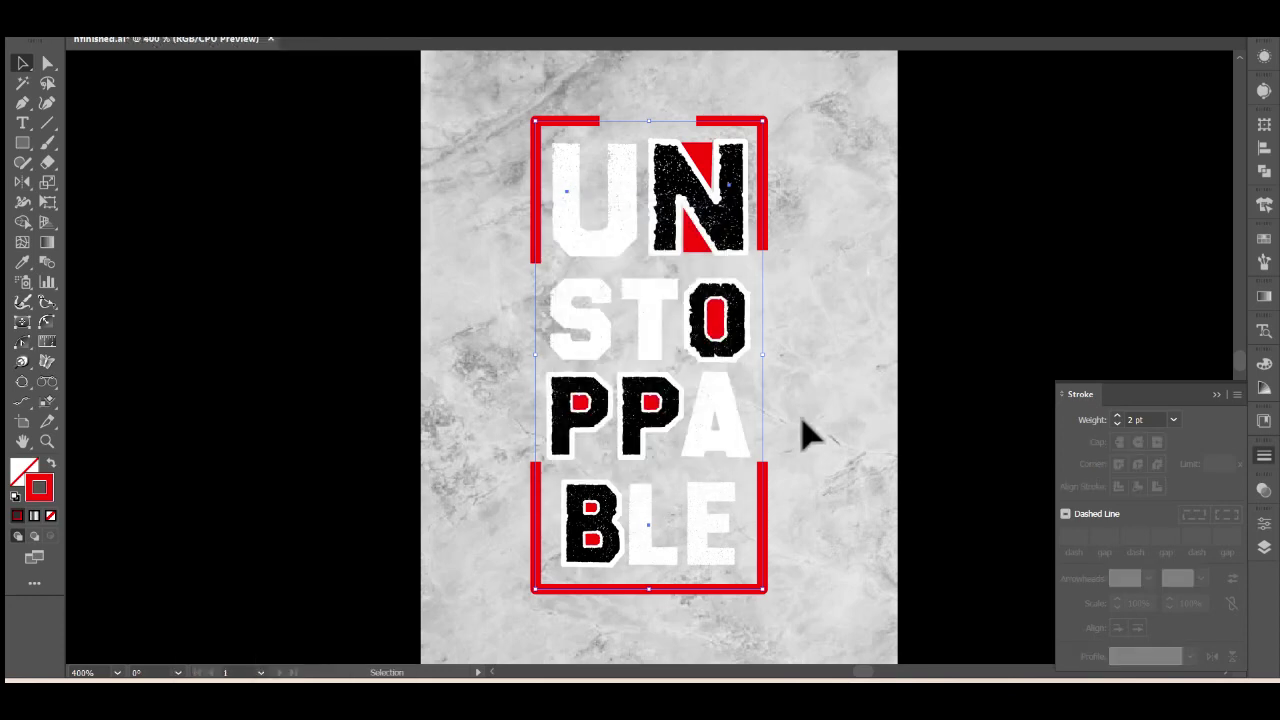
pyautogui.click(820, 405)
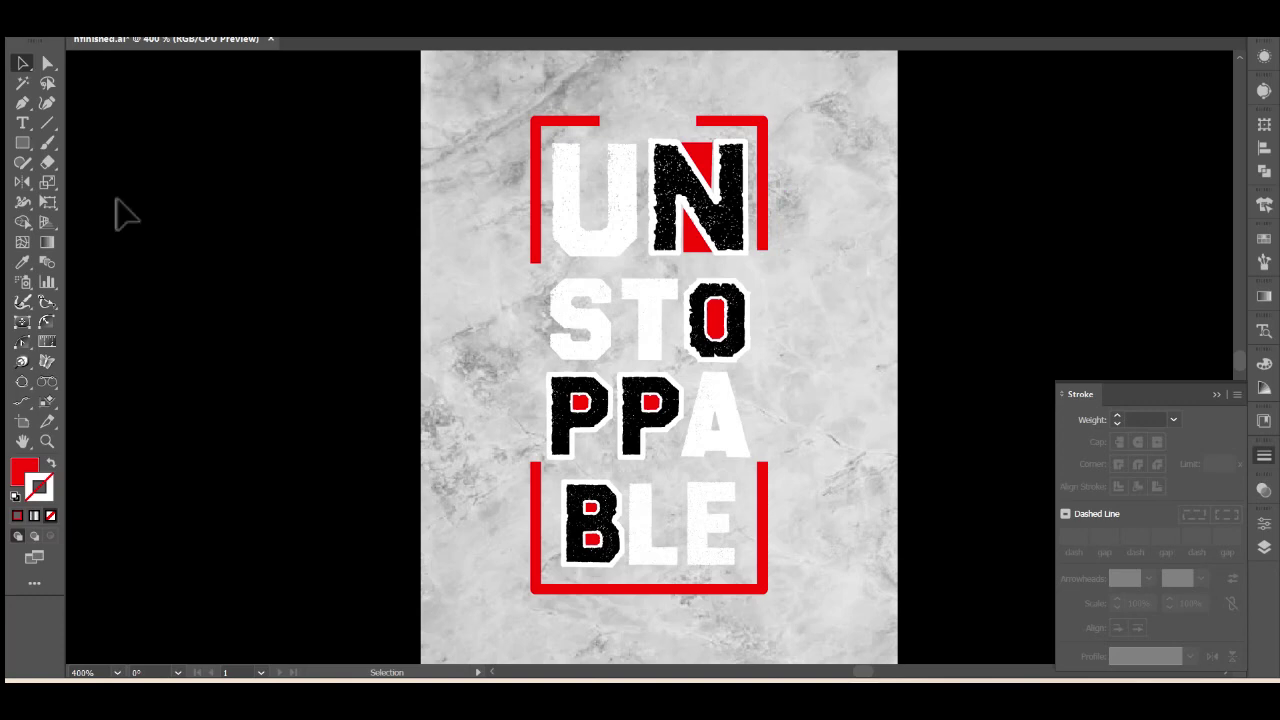
# Draw a thin red bar left of STO and PP, copy it right, and shorten both
pyautogui.moveTo(531, 276); pyautogui.dragTo(533, 450)
pyautogui.click(23, 63)
pyautogui.moveTo(543, 386); pyautogui.dragTo(766, 376)
pyautogui.keyDown('shift'); pyautogui.click(537, 330); pyautogui.keyUp('shift')
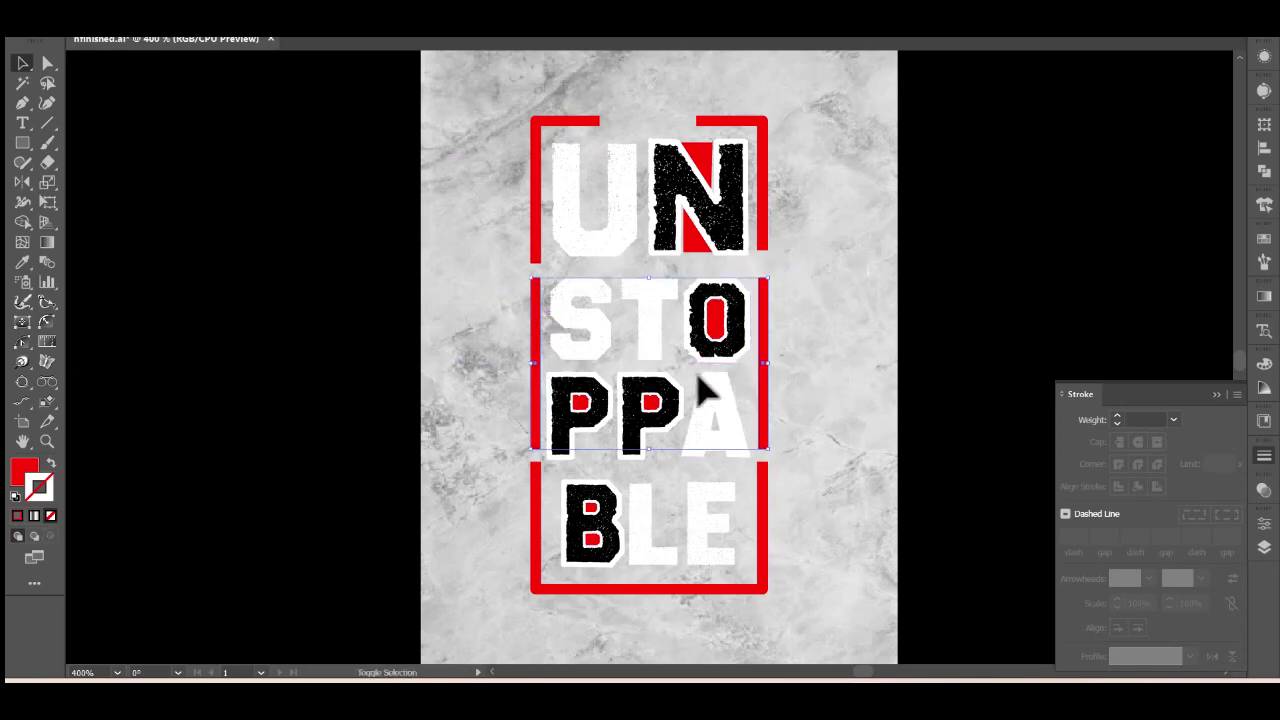
pyautogui.moveTo(652, 450); pyautogui.dragTo(652, 430)
pyautogui.click(828, 337)
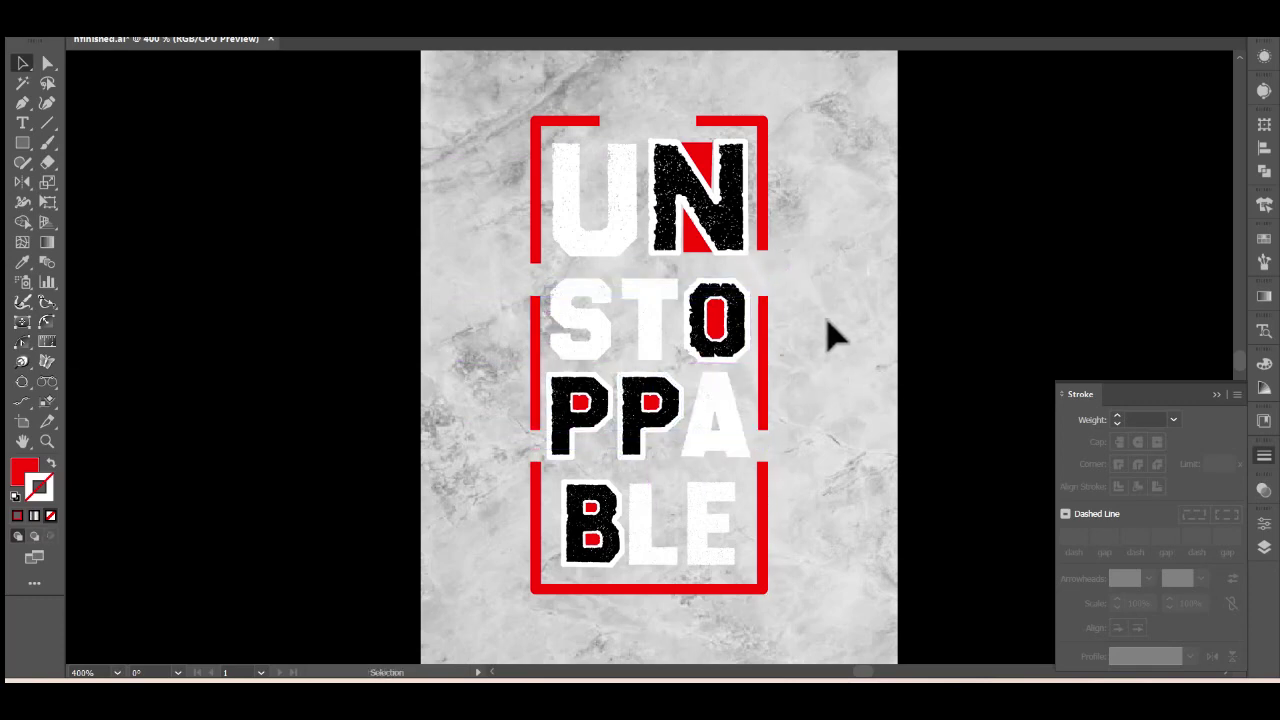
pyautogui.click(695, 250)
pyautogui.click(870, 340)
# Magic-wand select all the pale letter shapes and fill them light grey #cccccc
pyautogui.click(22, 83)
pyautogui.click(597, 240)
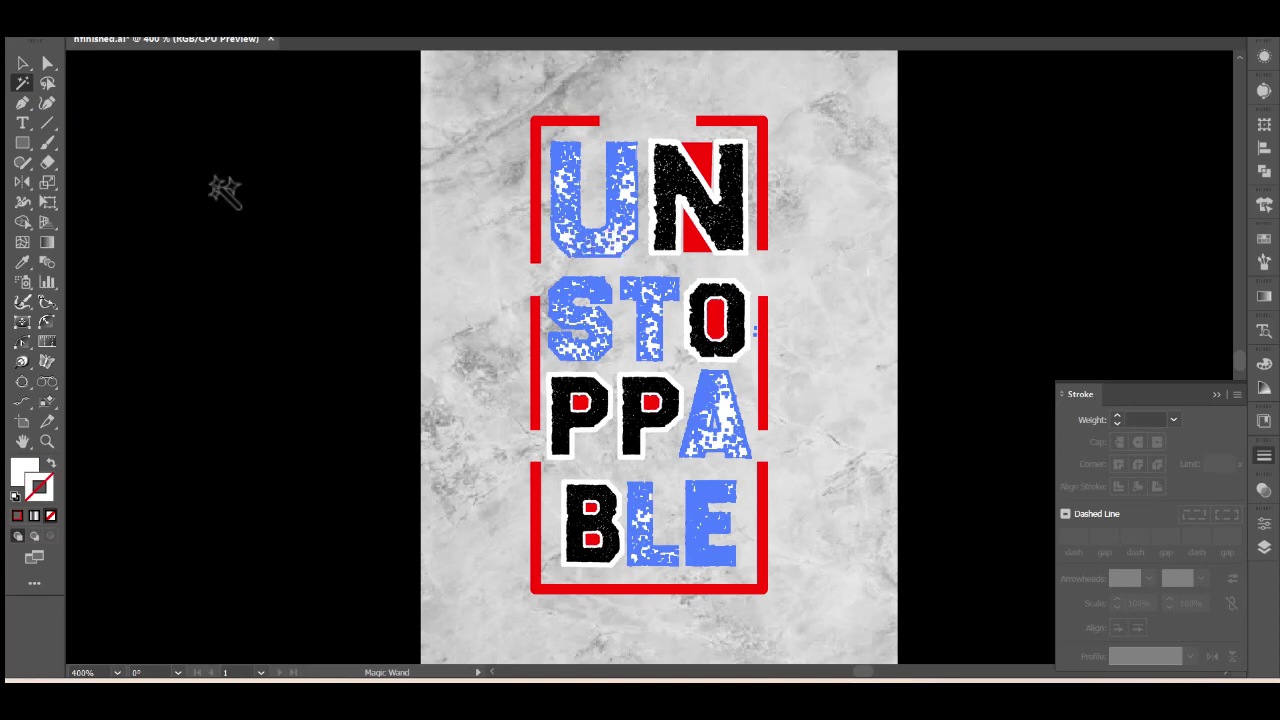
pyautogui.doubleClick(22, 83)
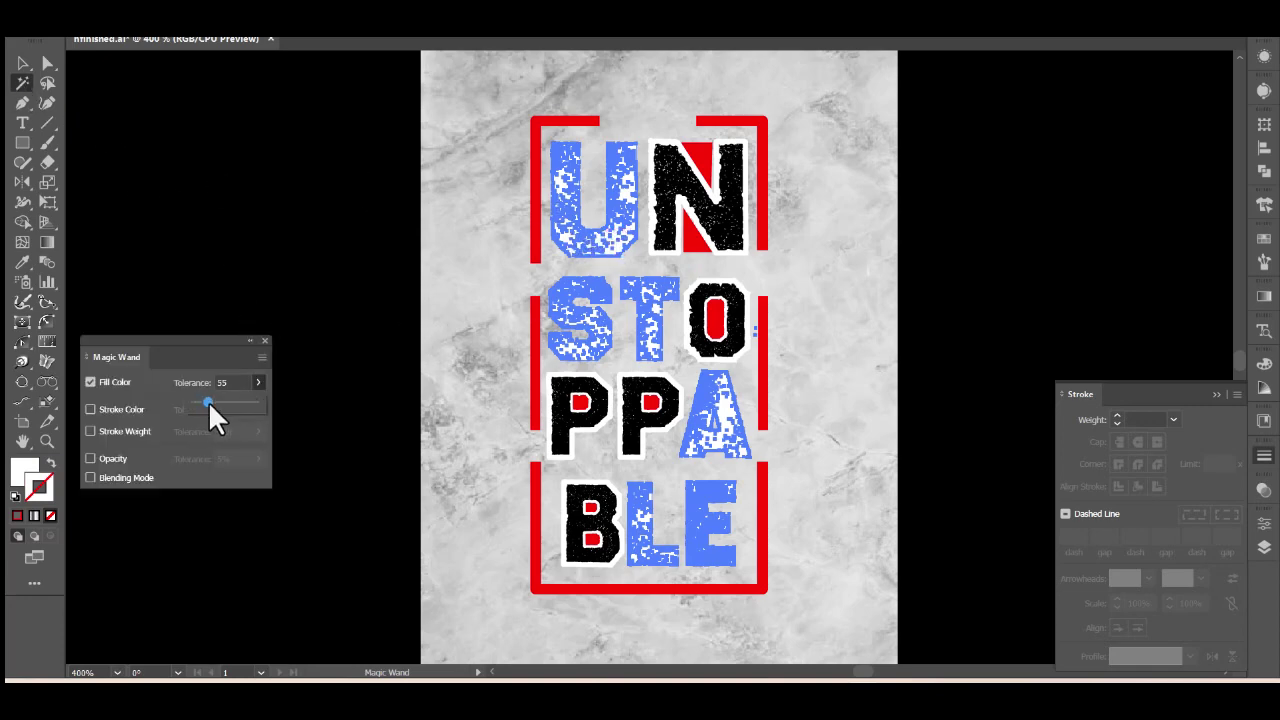
pyautogui.click(286, 330)
pyautogui.click(567, 290)
pyautogui.click(90, 409)
pyautogui.click(680, 253)
pyautogui.click(606, 248)
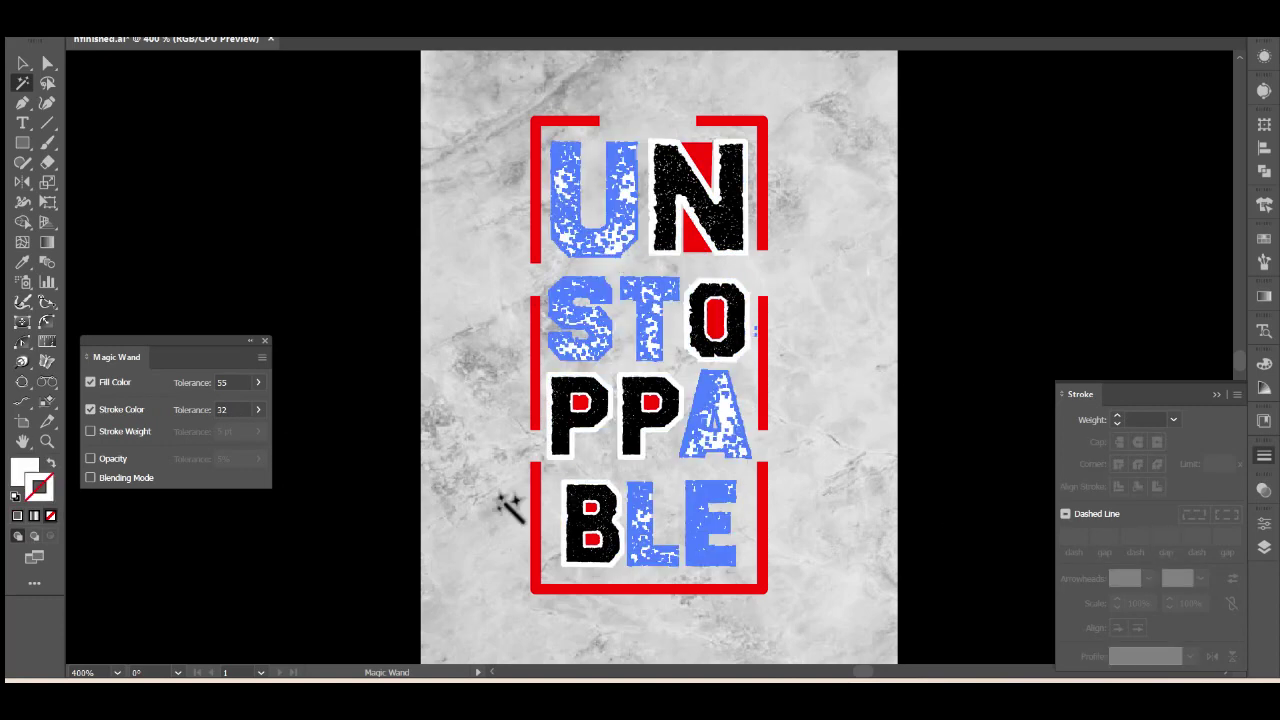
pyautogui.doubleClick(27, 472)
pyautogui.moveTo(281, 257); pyautogui.dragTo(278, 289)
pyautogui.click(672, 255)
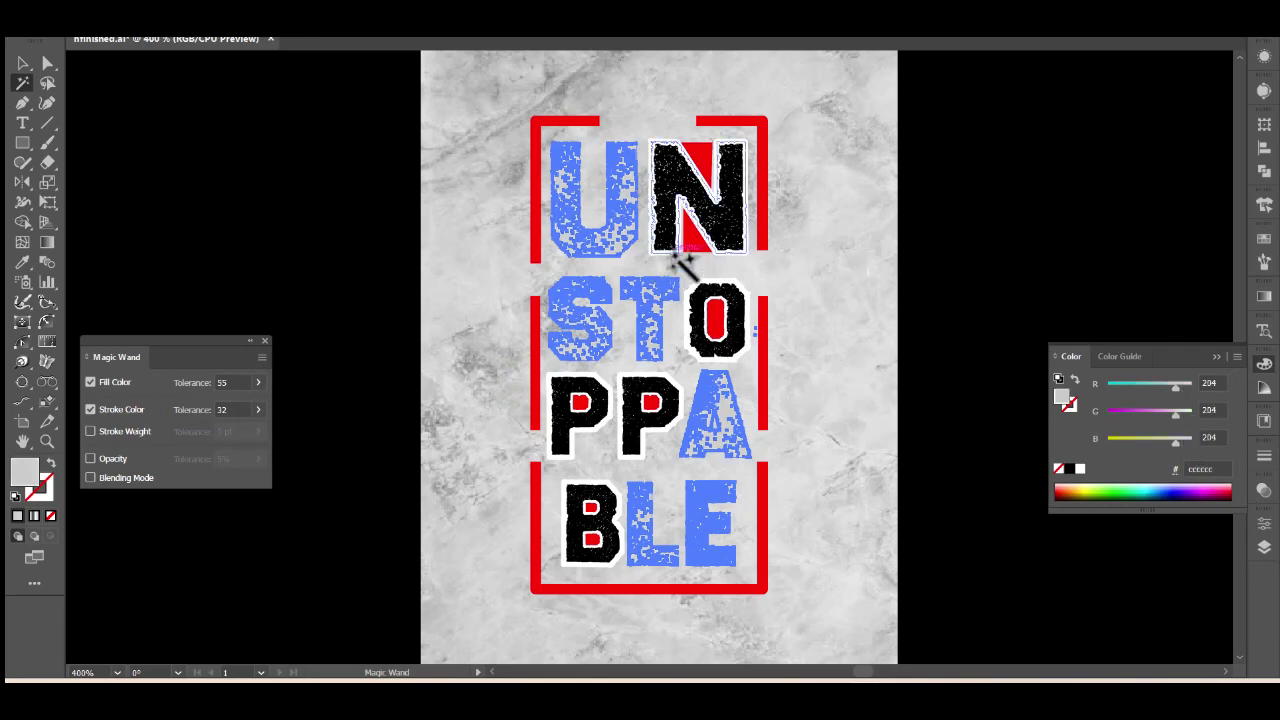
# Give the black letters a warm light grey #d6cece outline and close the Magic Wand panel
pyautogui.click(680, 260)
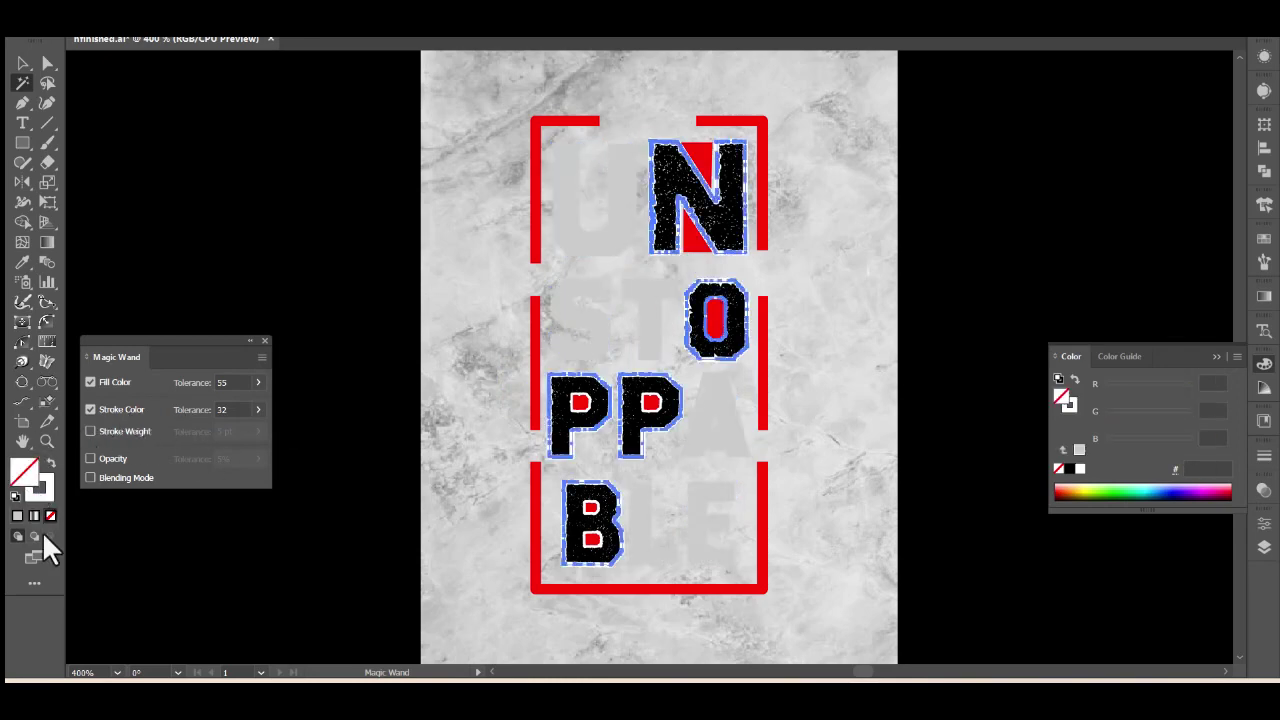
pyautogui.click(702, 490)
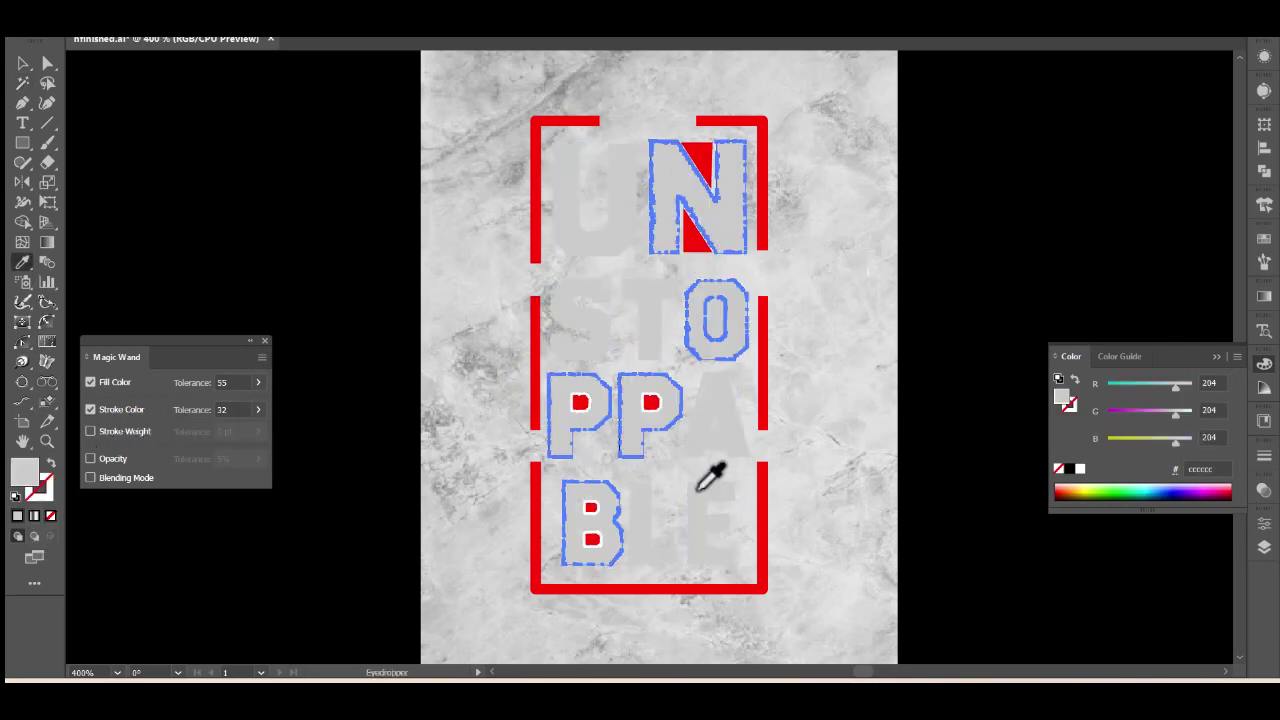
pyautogui.hotkey('ctrl', 'z')
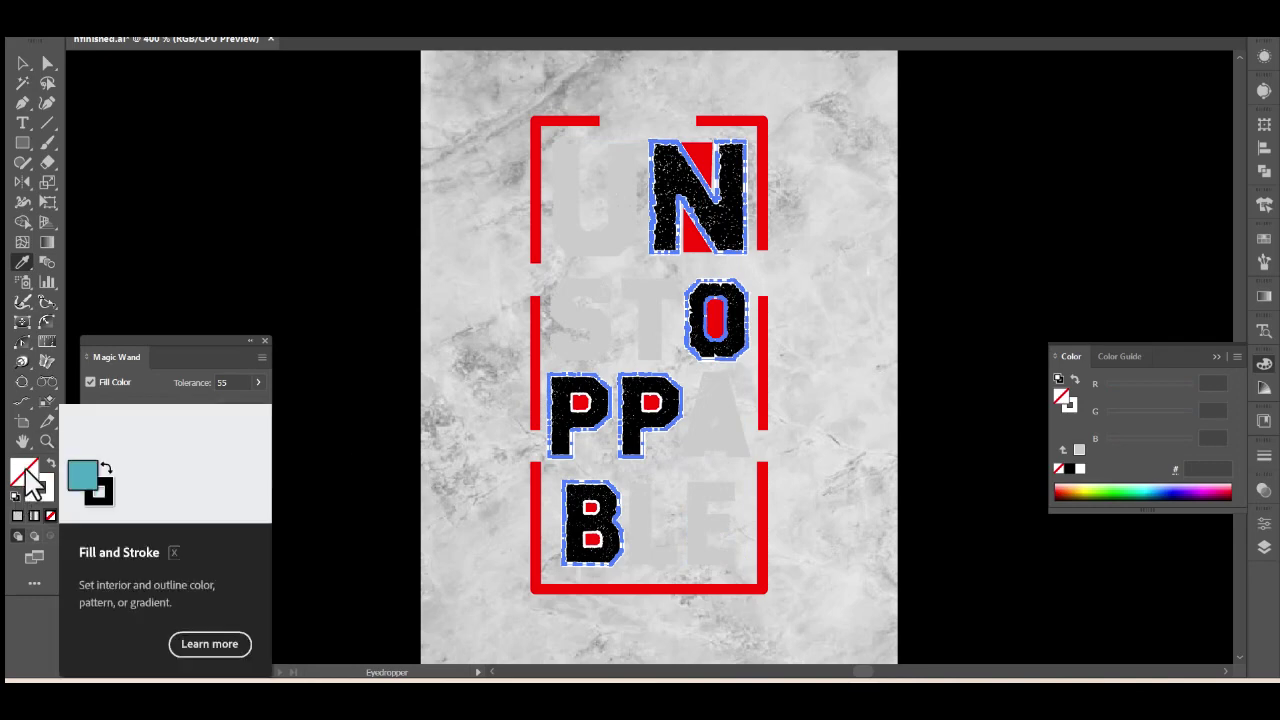
pyautogui.doubleClick(40, 486)
pyautogui.click(279, 271)
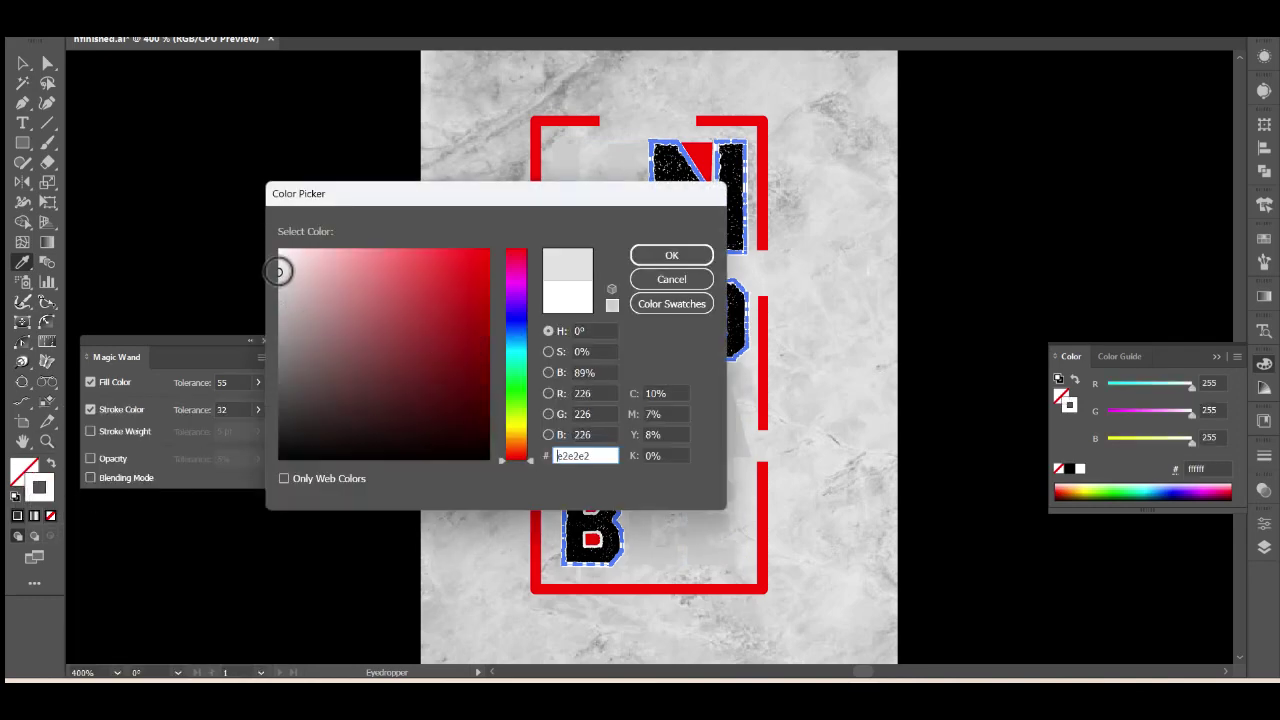
pyautogui.moveTo(283, 276); pyautogui.dragTo(286, 282)
pyautogui.click(646, 256)
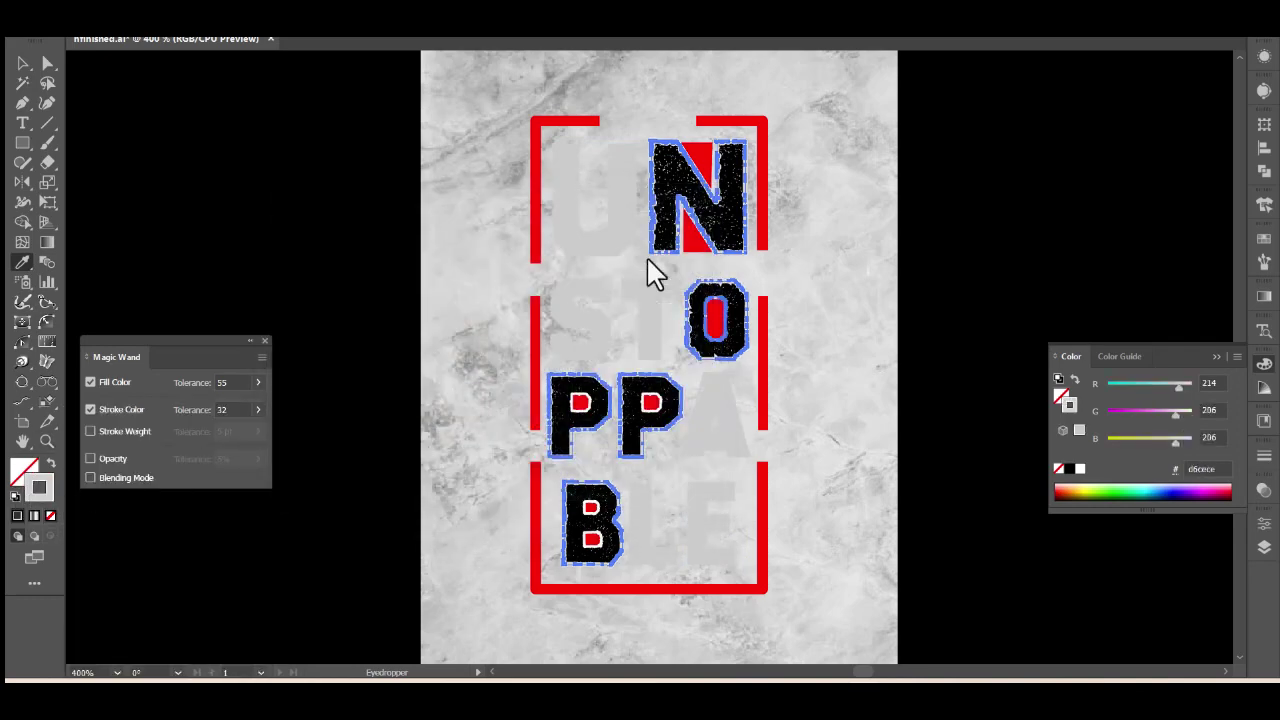
pyautogui.click(29, 62)
pyautogui.click(251, 341)
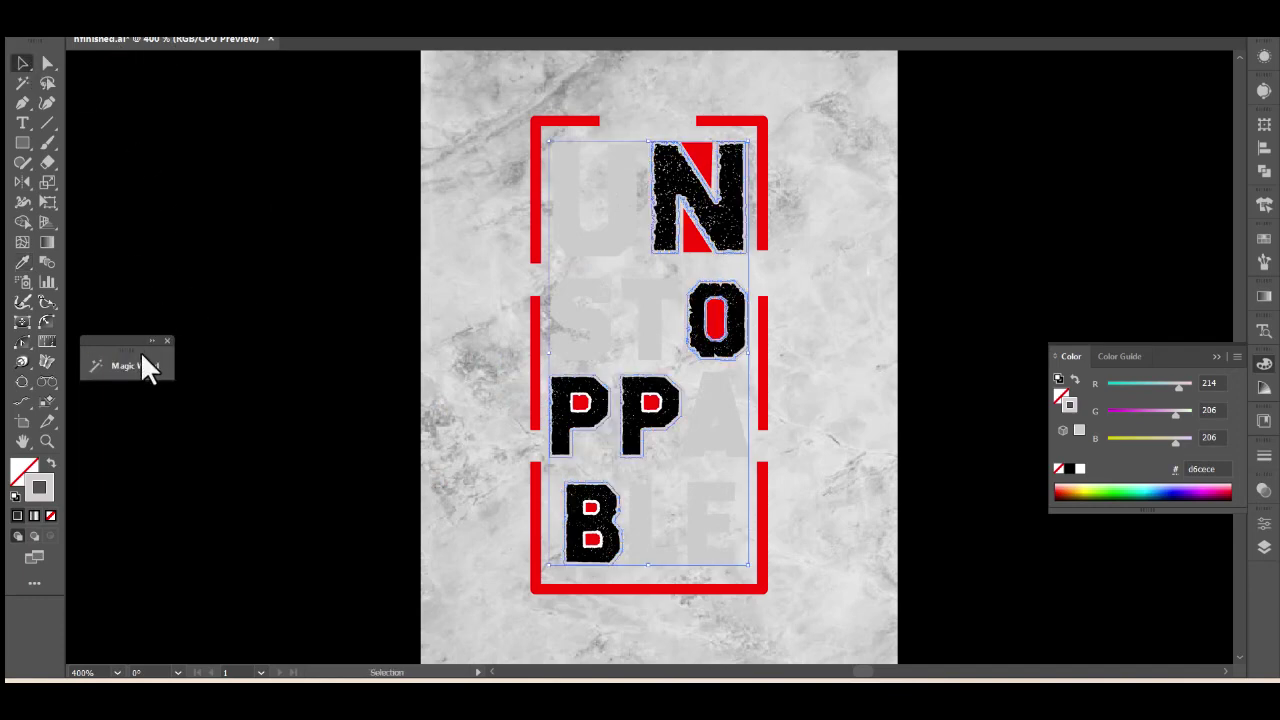
pyautogui.click(160, 340)
# Unlock all objects and reposition the marble image over the artboard
pyautogui.rightClick(425, 209)
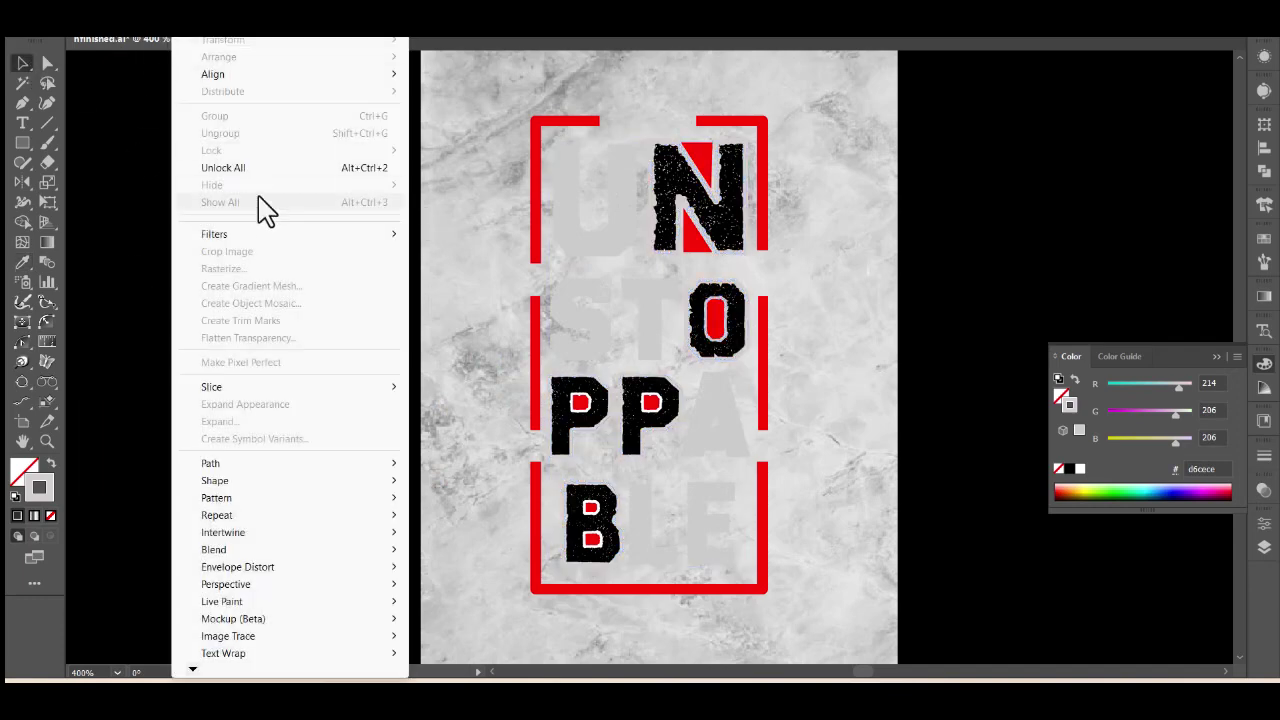
pyautogui.click(258, 167)
pyautogui.moveTo(468, 245); pyautogui.dragTo(240, 250)
pyautogui.moveTo(357, 251); pyautogui.dragTo(243, 251)
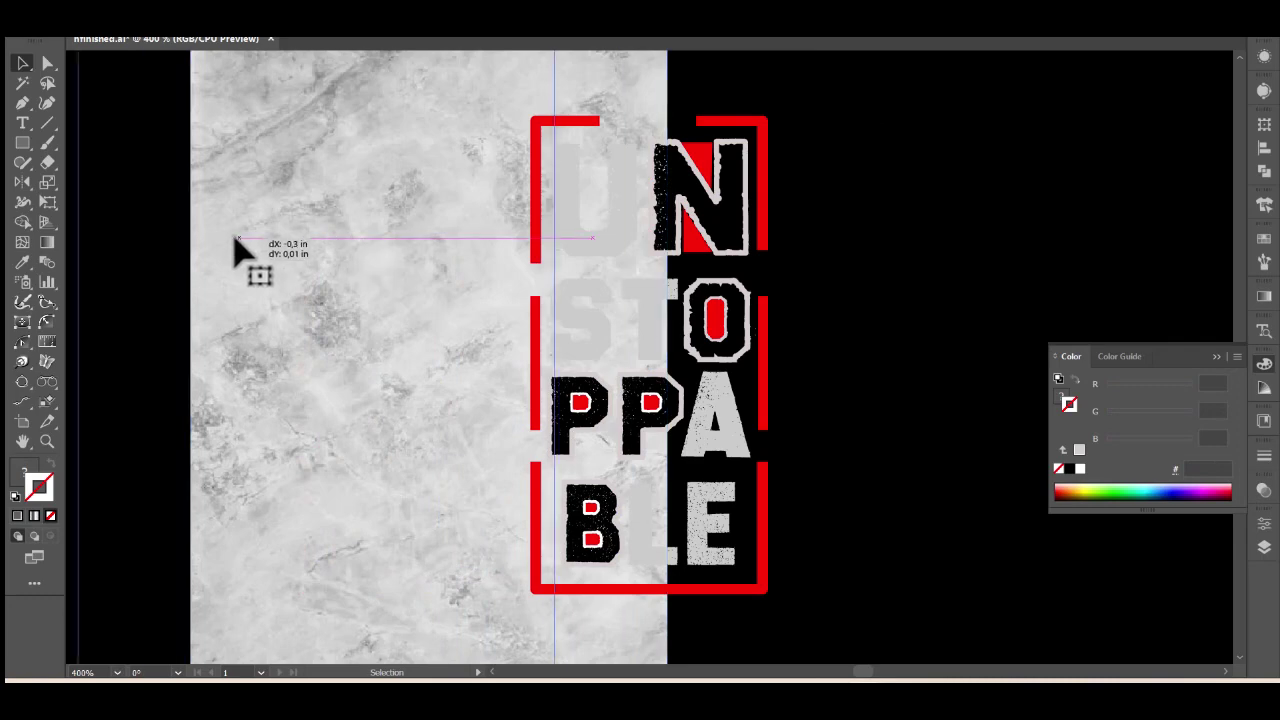
pyautogui.moveTo(380, 268)
pyautogui.mouseDown()
pyautogui.moveTo(333, 270)
pyautogui.moveTo(371, 271)
pyautogui.mouseUp()
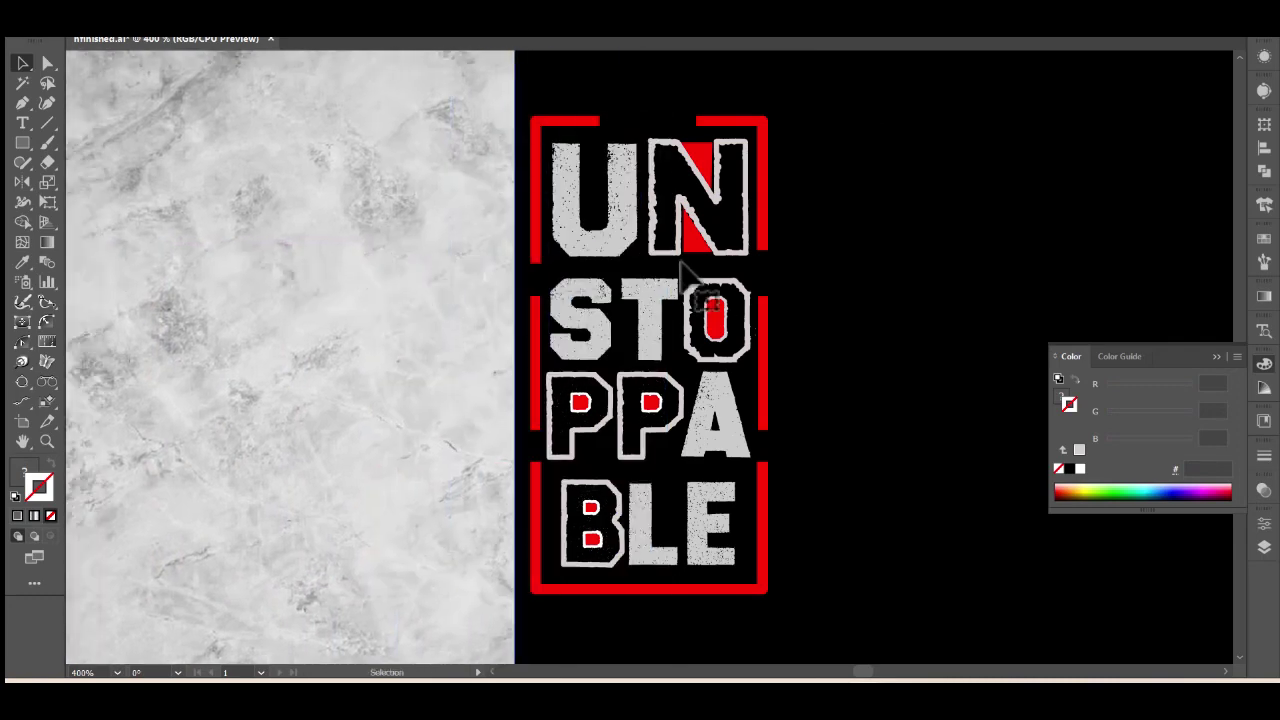
pyautogui.moveTo(337, 186); pyautogui.dragTo(672, 214)
pyautogui.moveTo(766, 236)
pyautogui.mouseDown()
pyautogui.moveTo(814, 243)
pyautogui.moveTo(823, 271)
pyautogui.moveTo(878, 290)
pyautogui.mouseUp()
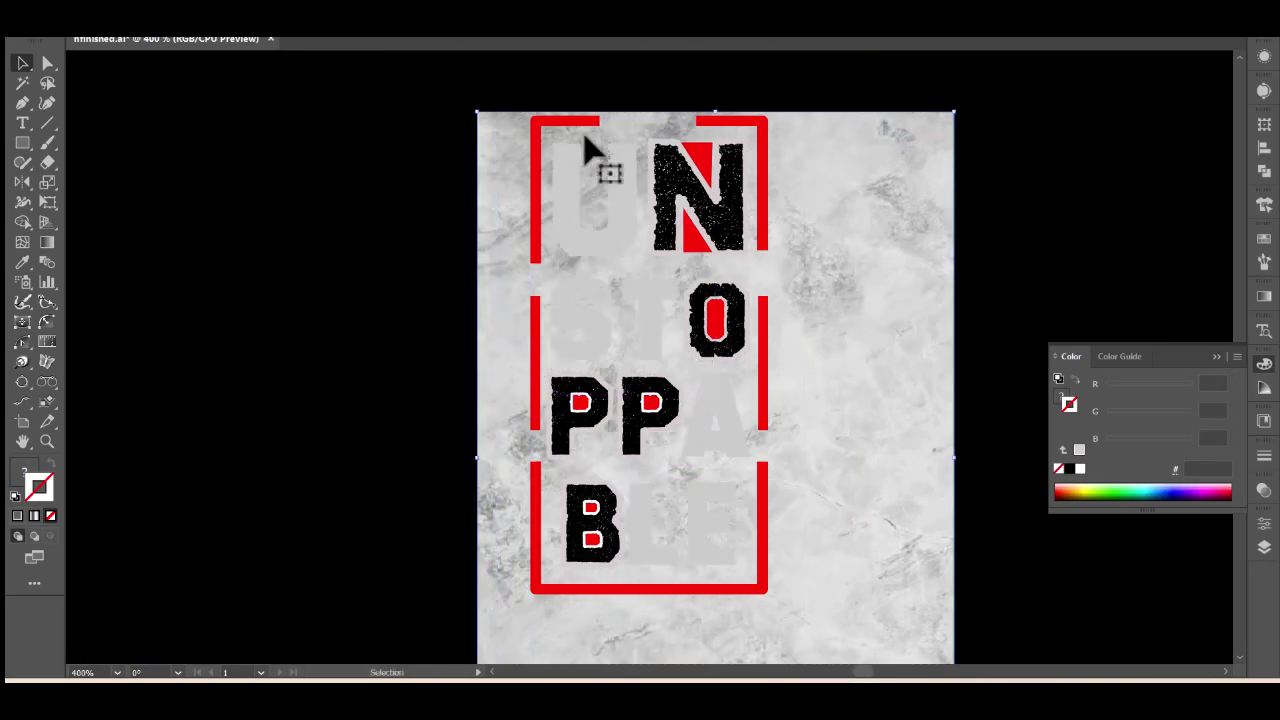
# Bring the marble image in front of the lettering and red frame
pyautogui.click(548, 118)
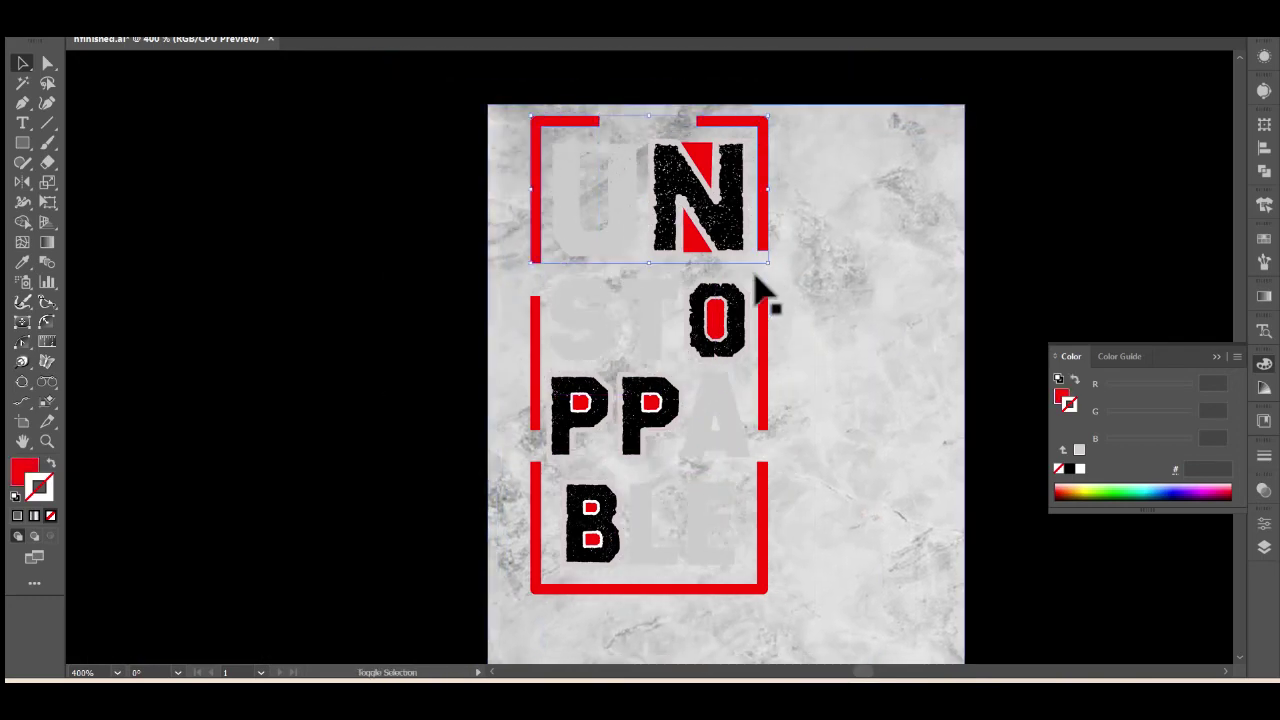
pyautogui.keyDown('shift'); pyautogui.click(537, 500); pyautogui.keyUp('shift')
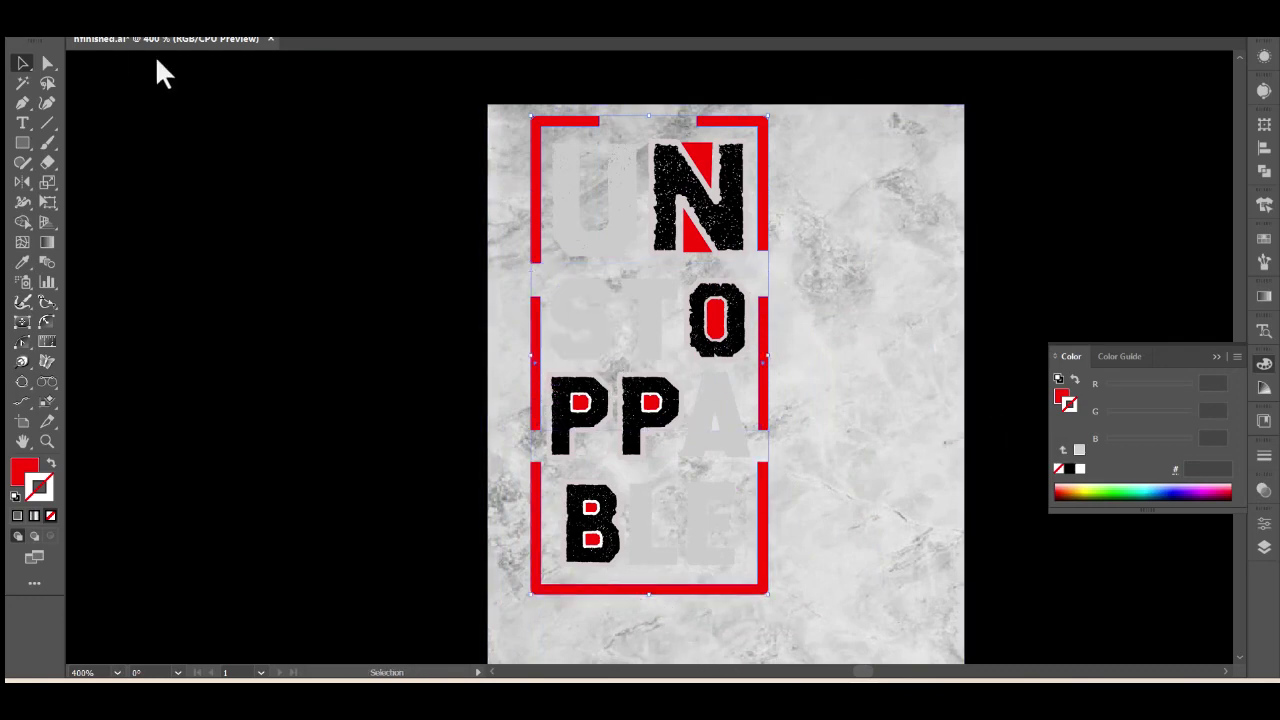
pyautogui.hotkey('shift', 'ctrl', 'F9')
pyautogui.click(505, 200)
pyautogui.rightClick(503, 188)
pyautogui.moveTo(560, 449)
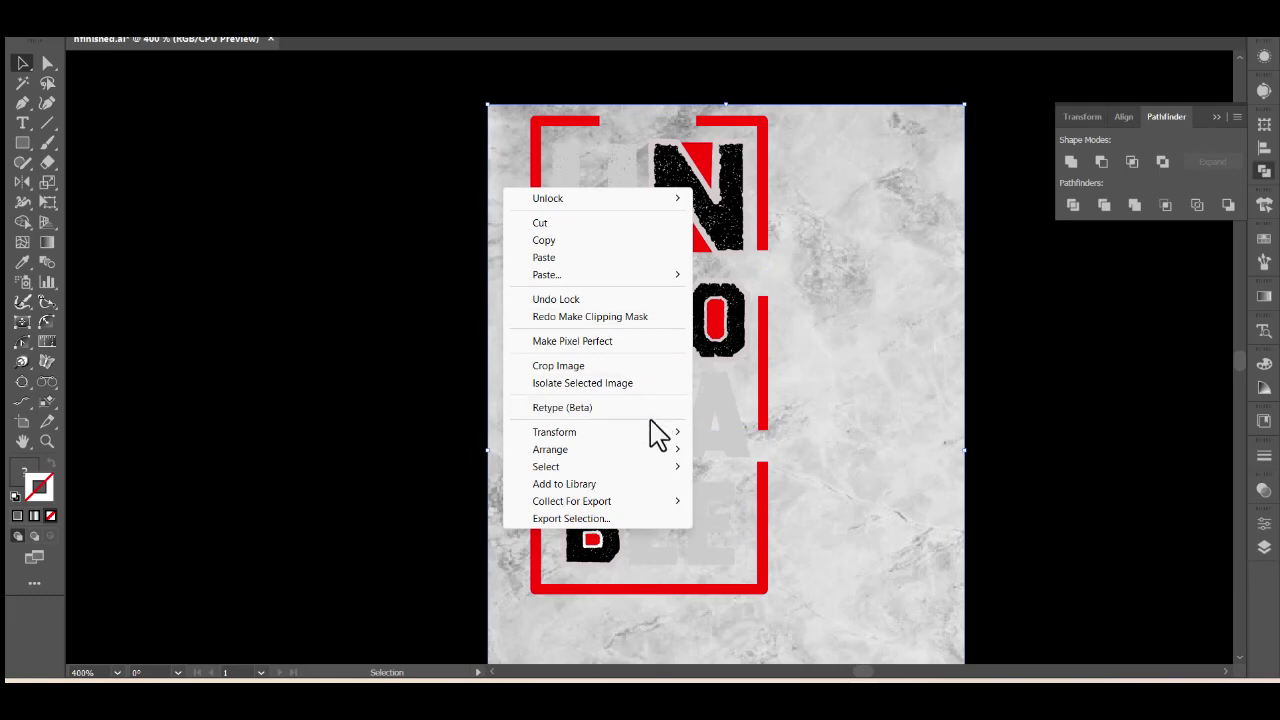
pyautogui.click(748, 449)
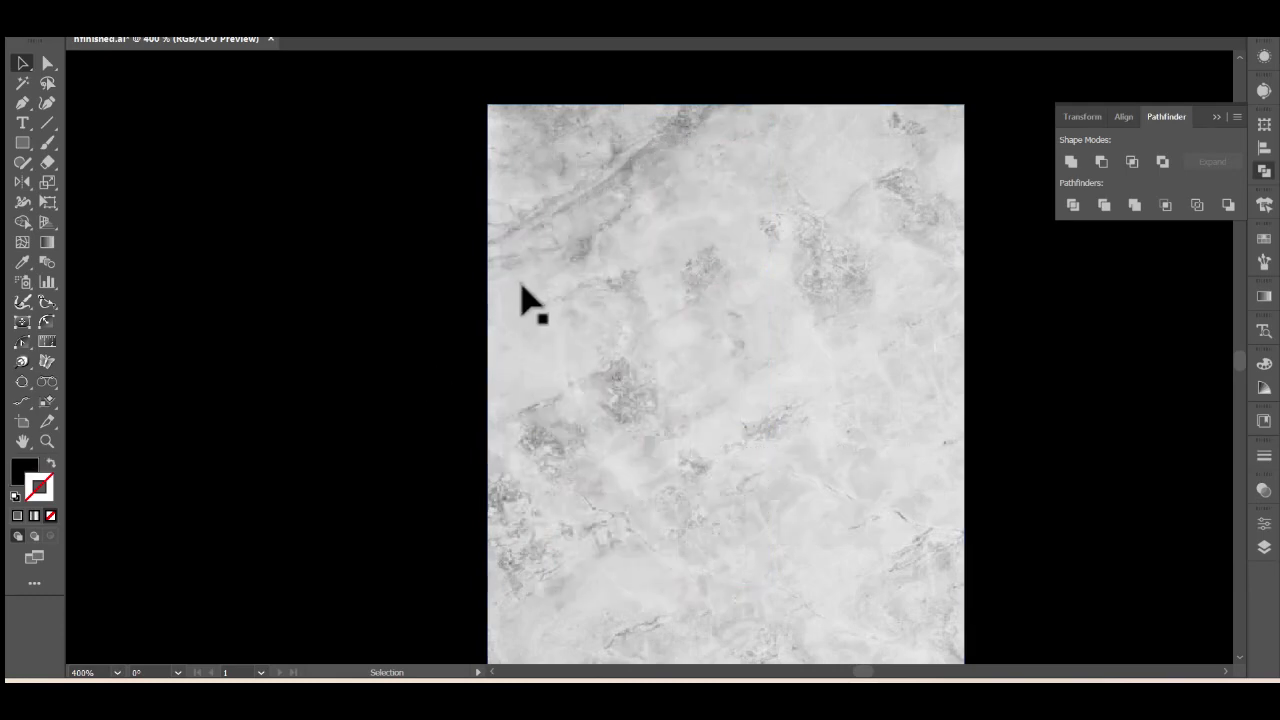
# Open the Transparency panel's blend mode list for the marble image
pyautogui.click(1264, 456)
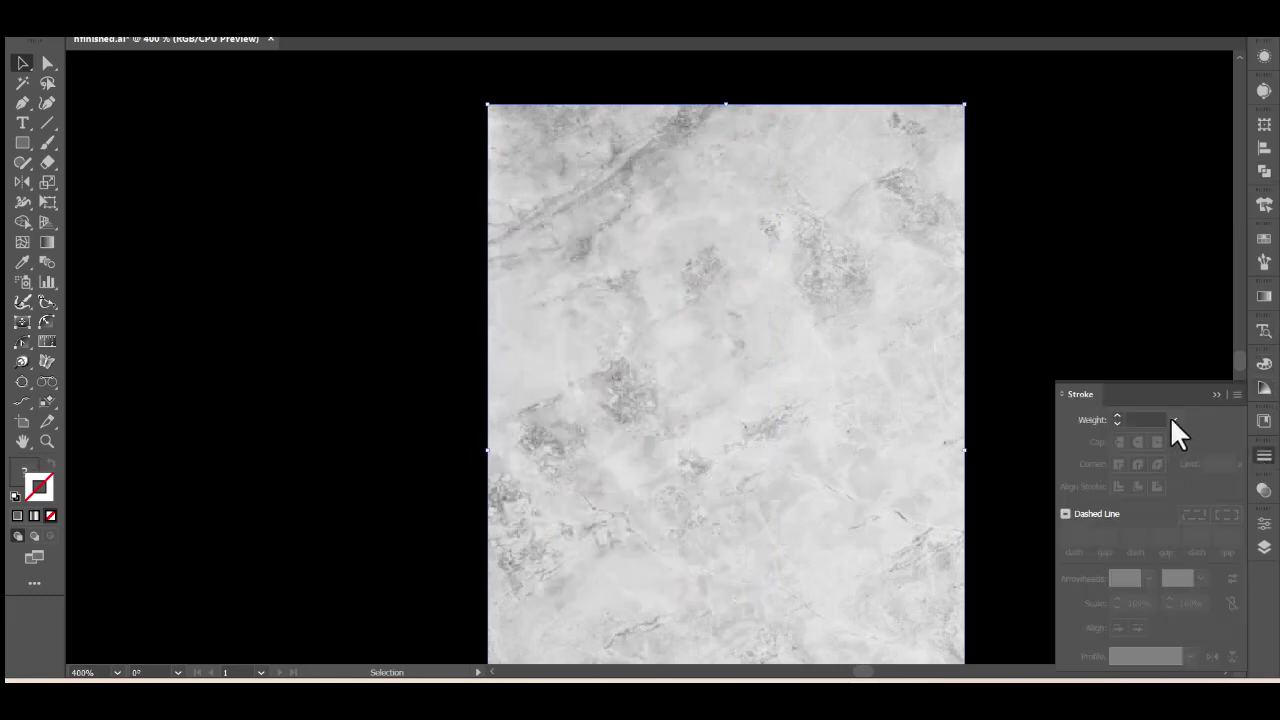
pyautogui.click(1264, 456)
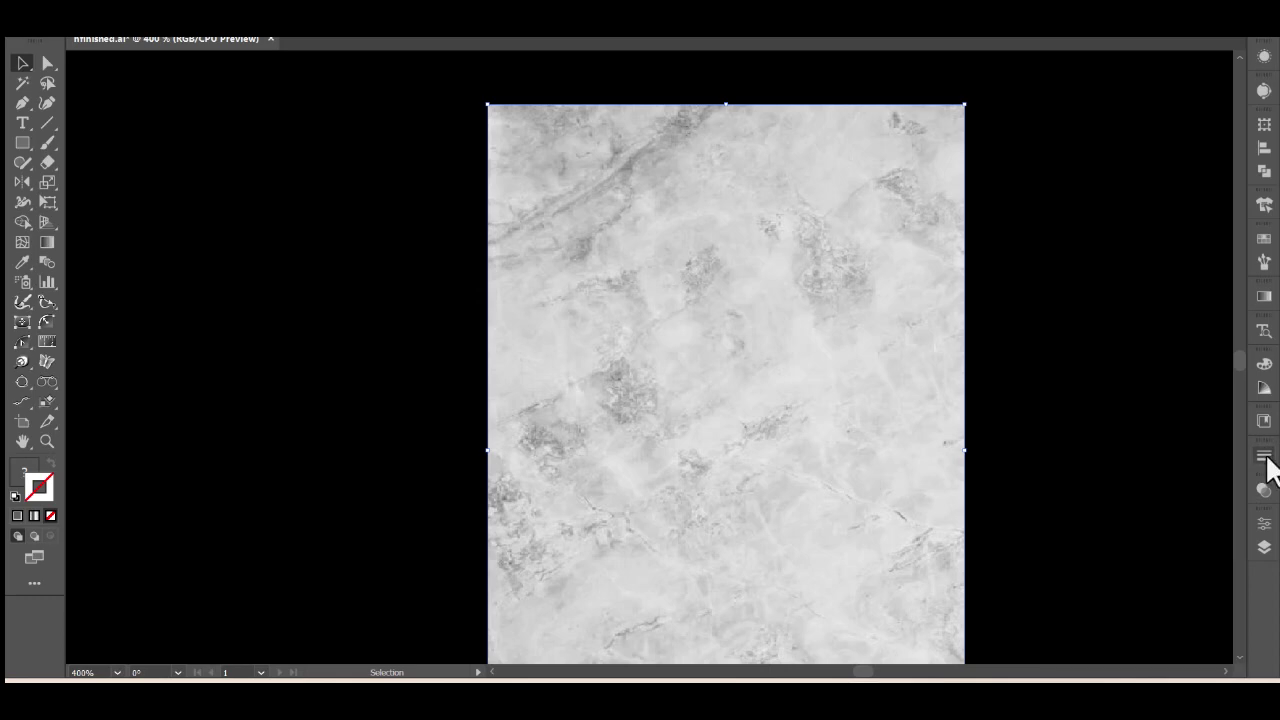
pyautogui.click(1264, 456)
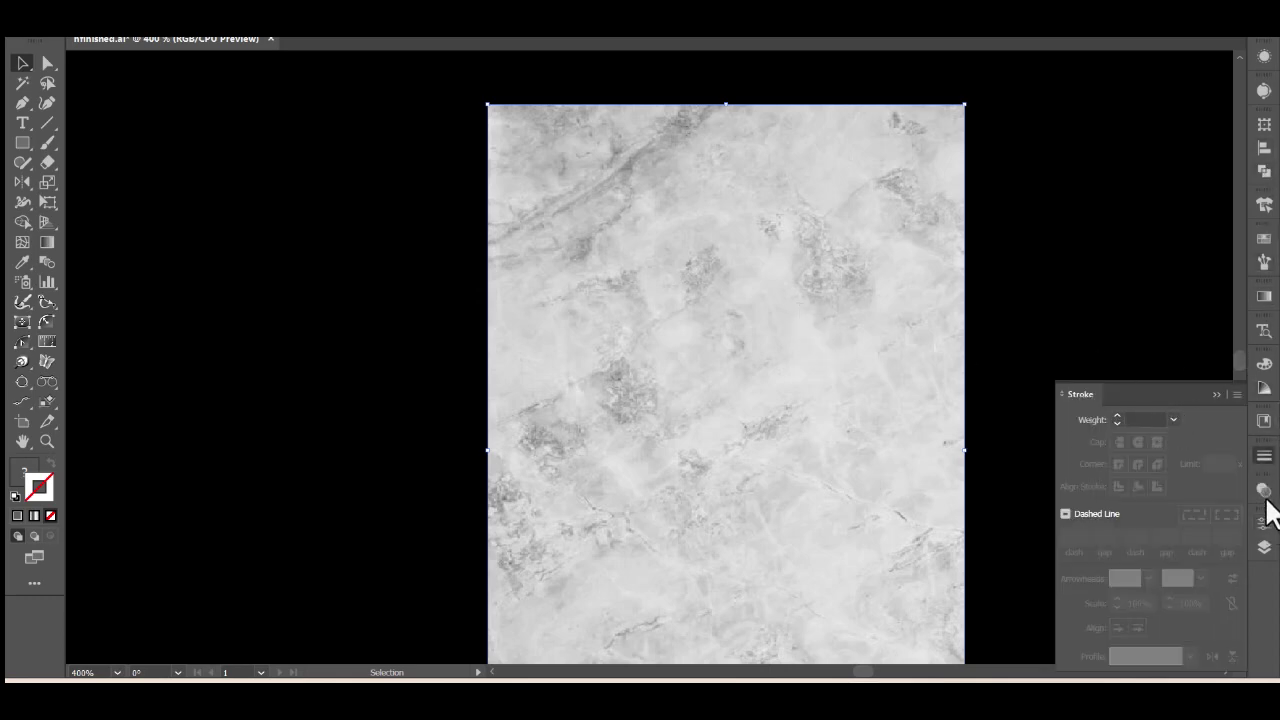
pyautogui.click(1264, 490)
pyautogui.click(1128, 507)
# Set the marble to Multiply blending at 49% opacity
pyautogui.click(1223, 507)
pyautogui.moveTo(1228, 525); pyautogui.dragTo(1189, 528)
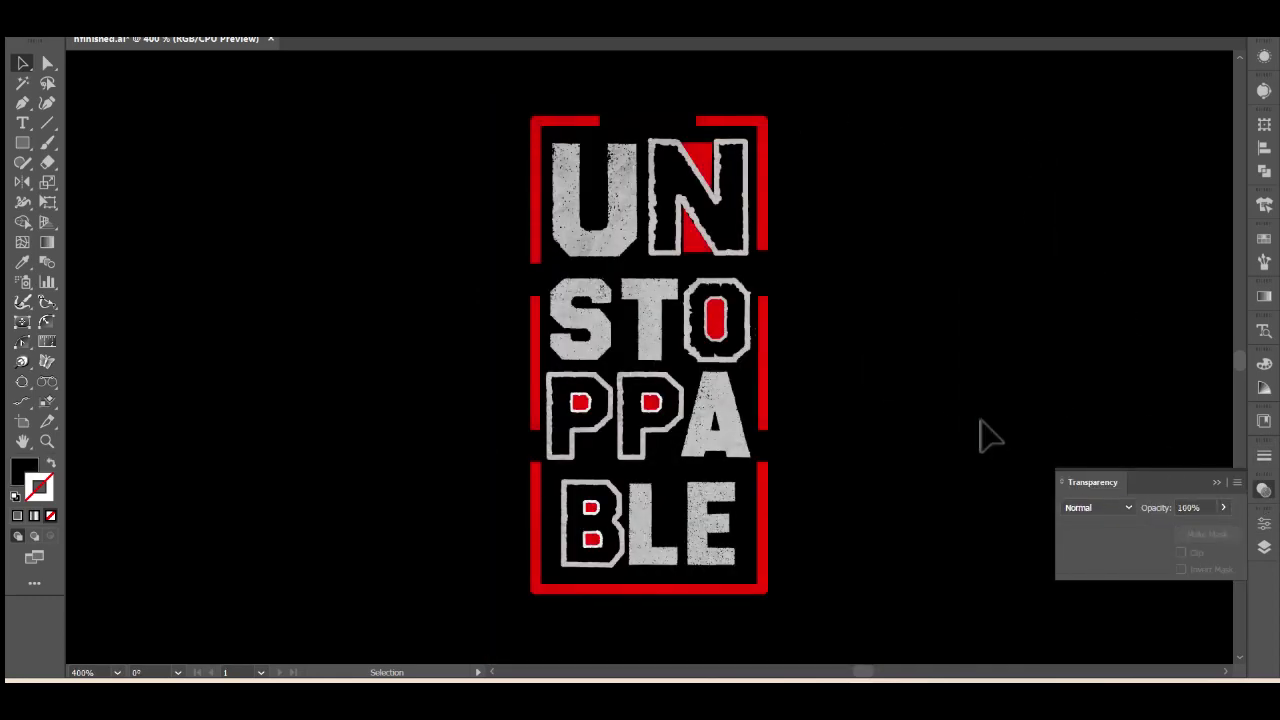
pyautogui.scroll(-3, 963, 440)
pyautogui.scroll(-3, 977, 428)
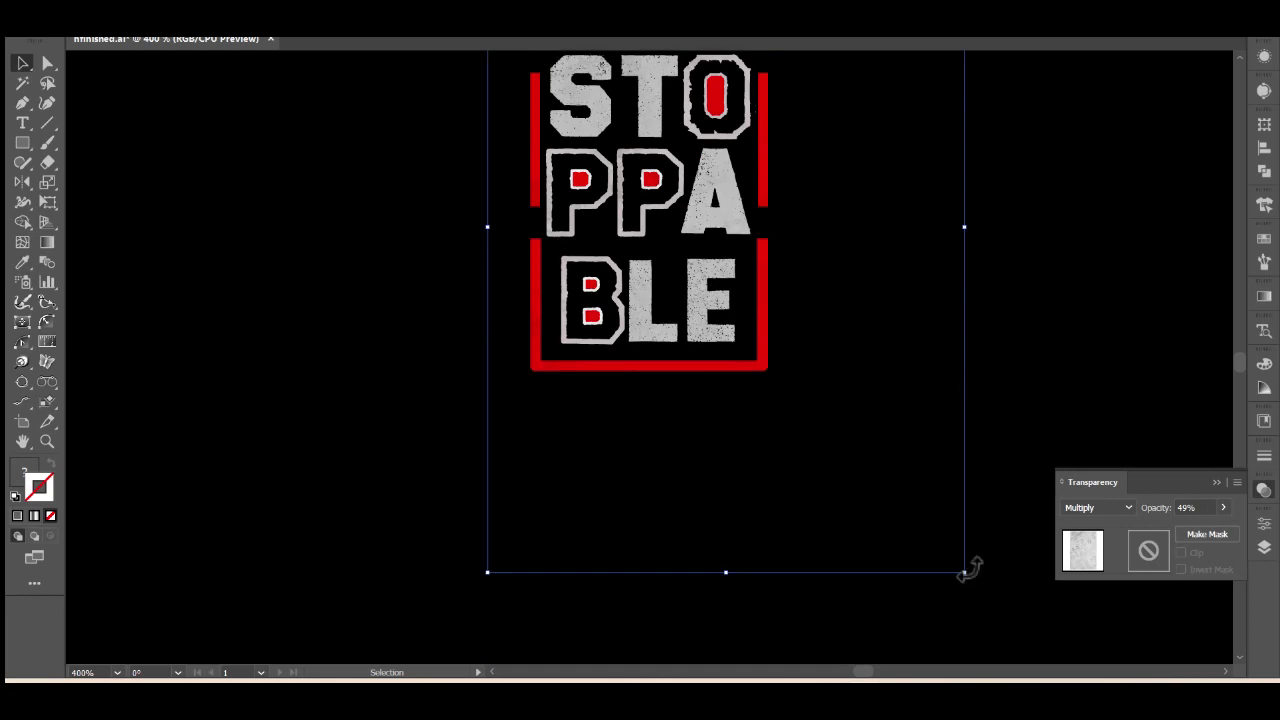
# Crop the marble image so its edges match the red frame
pyautogui.click(1264, 522)
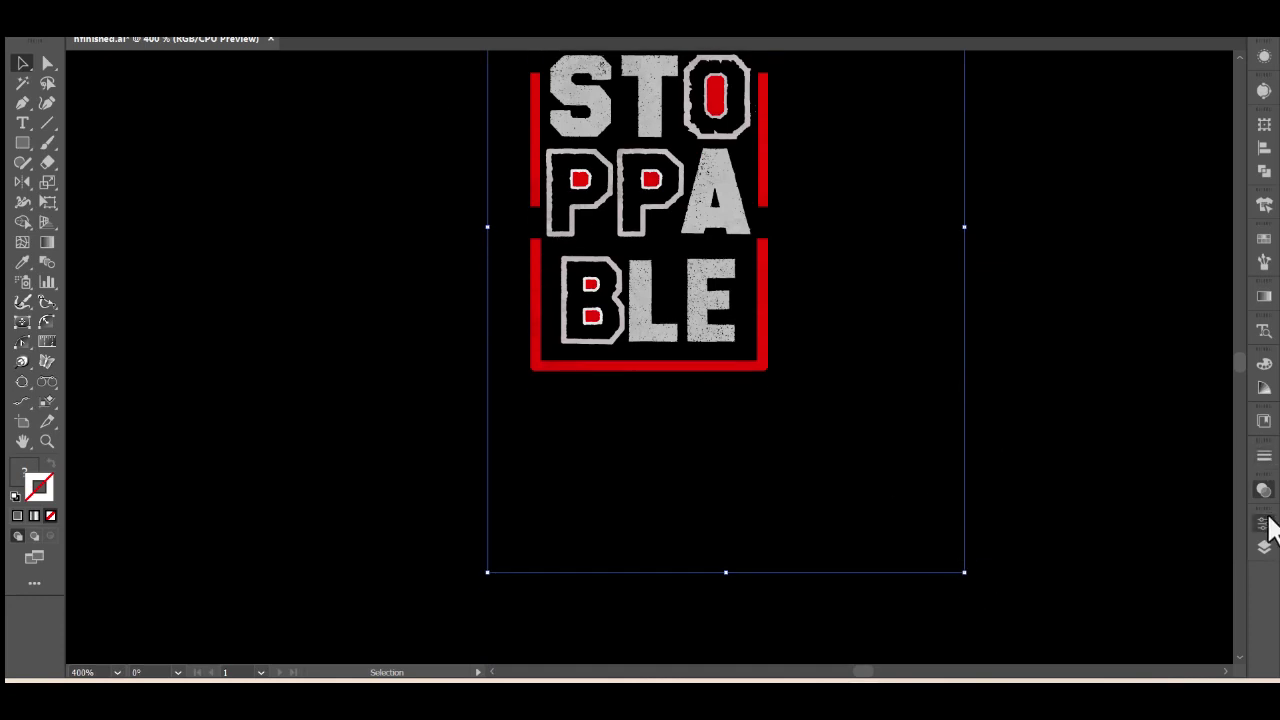
pyautogui.click(1076, 600)
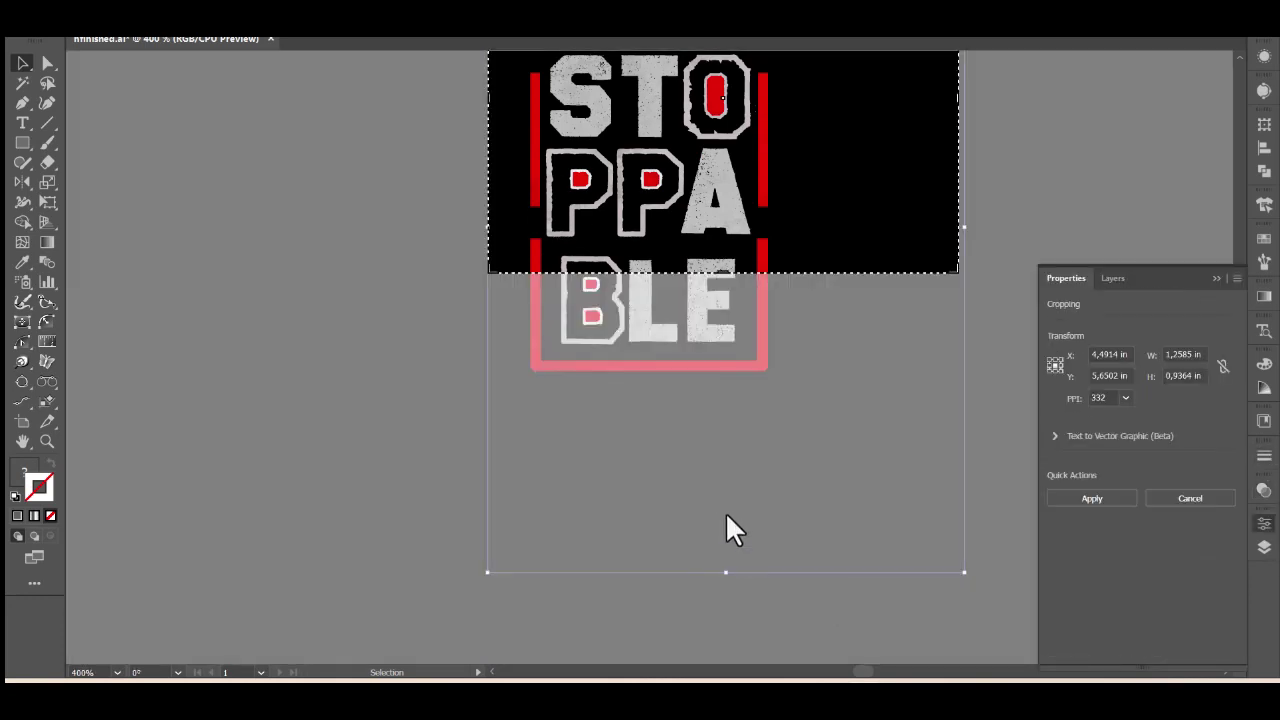
pyautogui.moveTo(729, 273); pyautogui.dragTo(737, 372)
pyautogui.scroll(5, 857, 403)
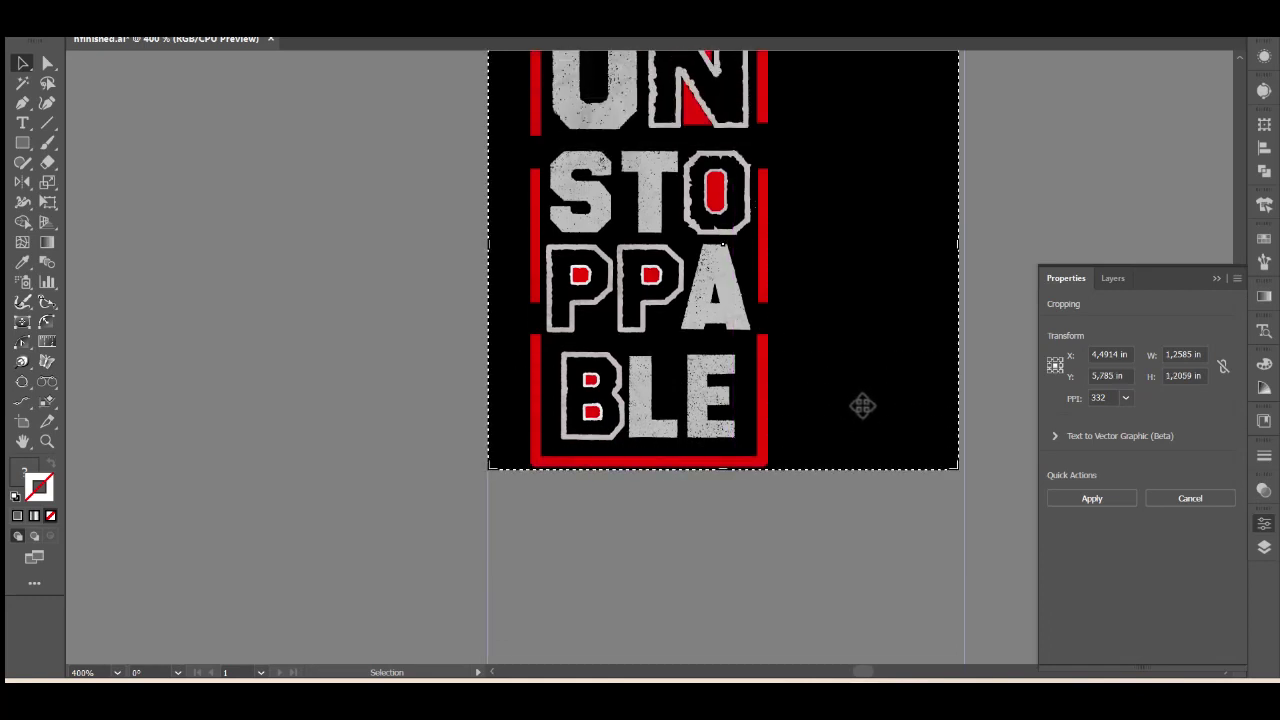
pyautogui.moveTo(971, 362); pyautogui.dragTo(772, 362)
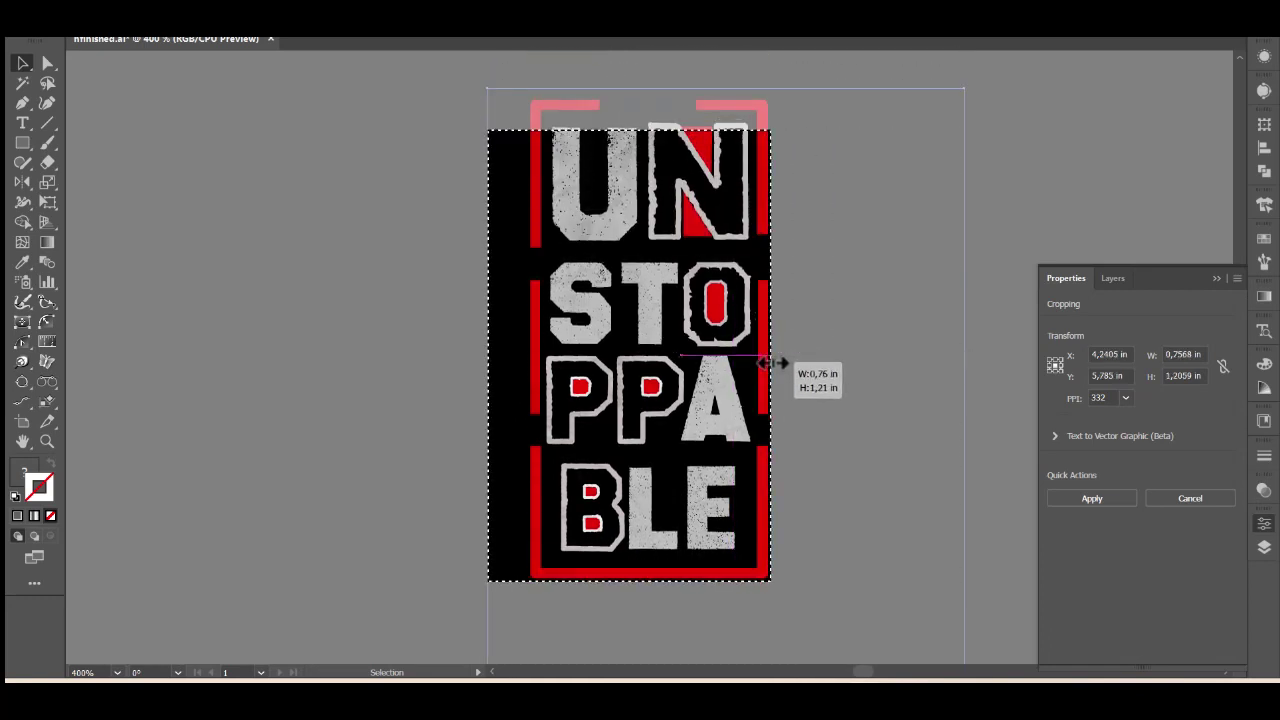
pyautogui.moveTo(626, 129); pyautogui.dragTo(628, 100)
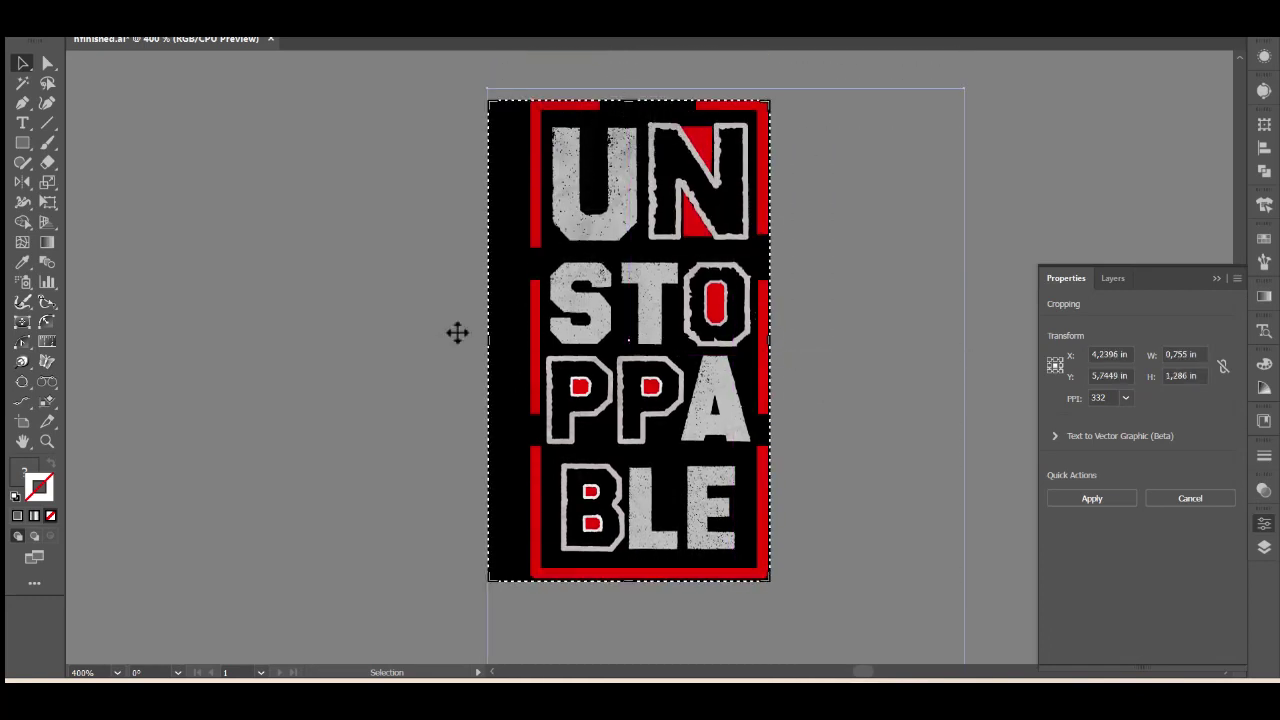
pyautogui.moveTo(490, 341); pyautogui.dragTo(529, 343)
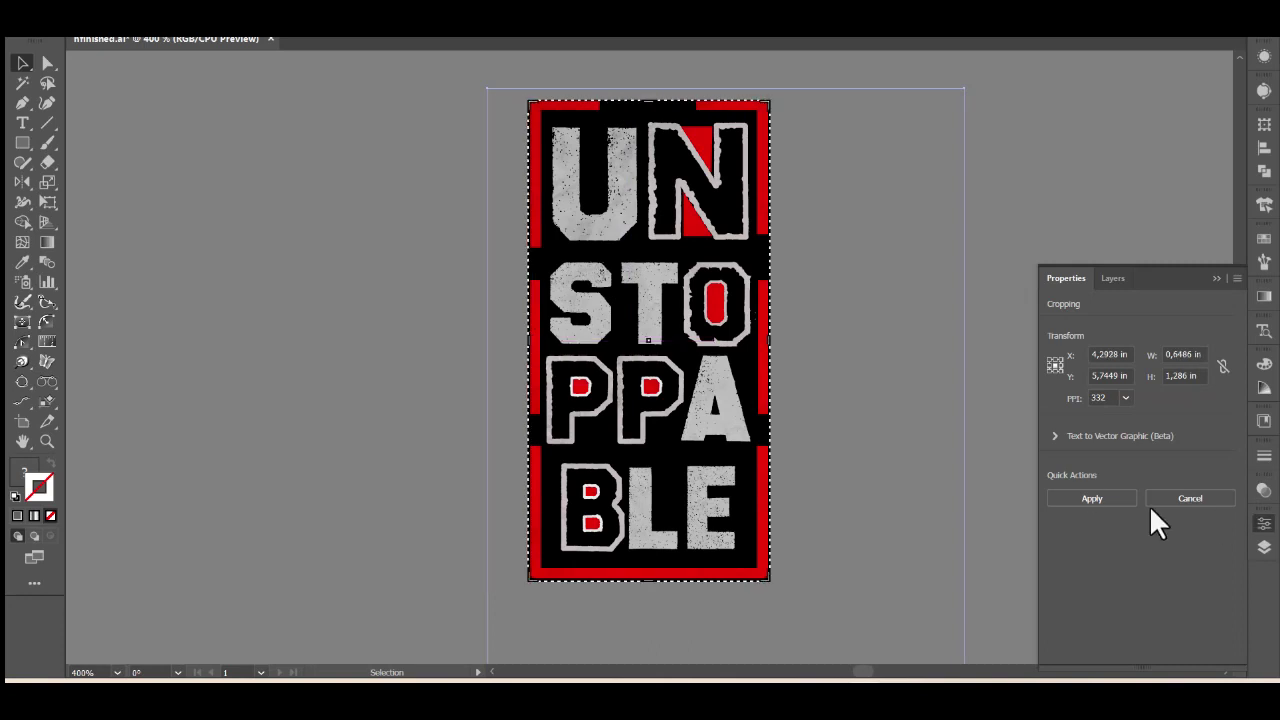
pyautogui.click(1092, 498)
# Group all the artwork and move the group to the left
pyautogui.hotkey('ctrl', 'a')
pyautogui.rightClick(700, 506)
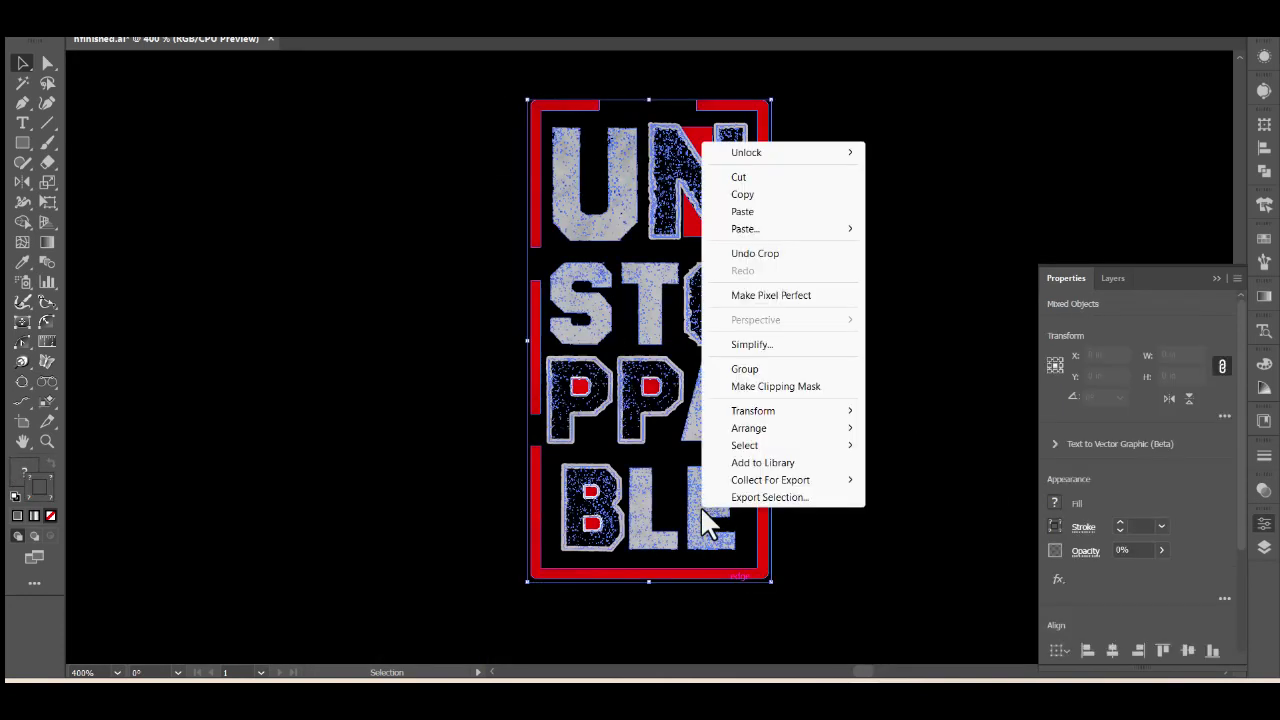
pyautogui.click(760, 370)
pyautogui.moveTo(737, 423); pyautogui.dragTo(643, 429)
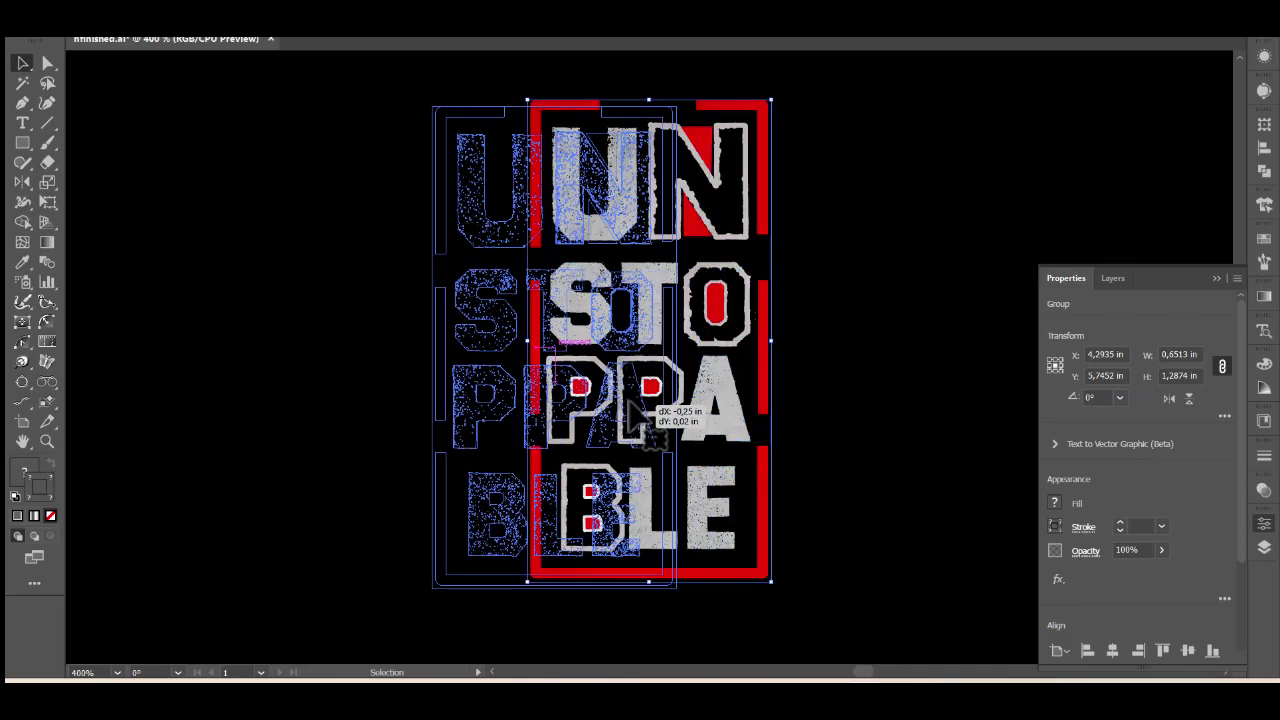